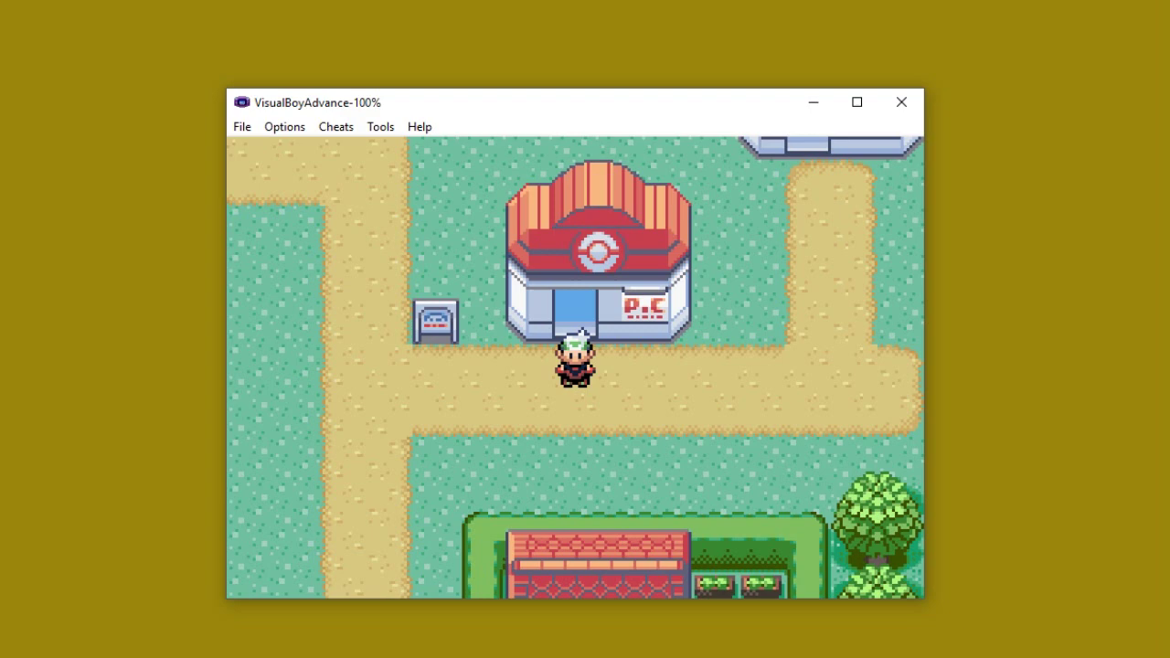
- Switch to PKHeX and load the save file 1986 - Pokemon Emerald (U)(TrashMan).sav from the Roms folder
{"action": "mouse_move", "coordinate": [73, 654]}
{"action": "left_click", "coordinate": [73, 594]}
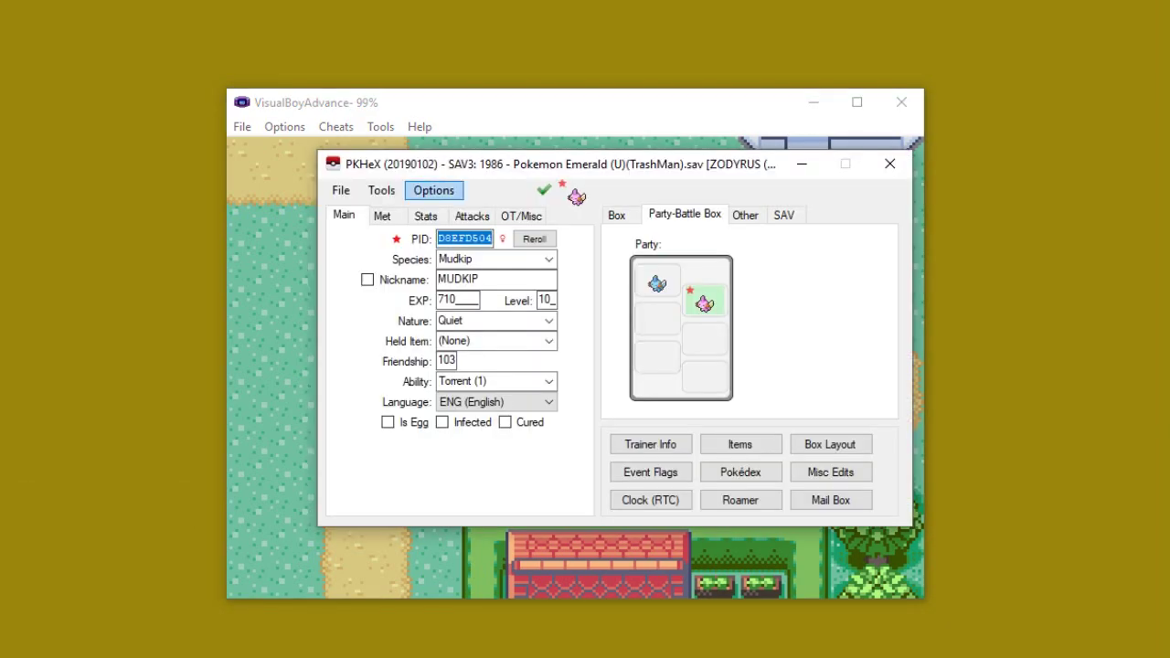
{"action": "left_click", "coordinate": [340, 190]}
{"action": "left_click", "coordinate": [376, 211]}
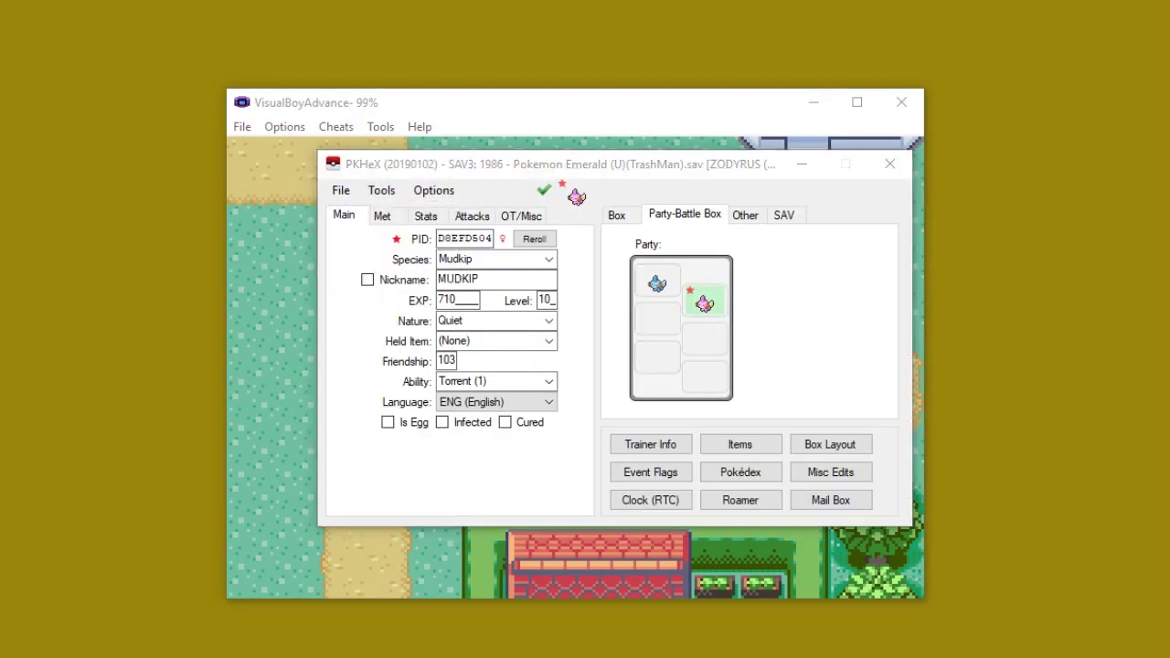
{"action": "scroll", "coordinate": [621, 429], "scroll_direction": "down", "scroll_amount": 3}
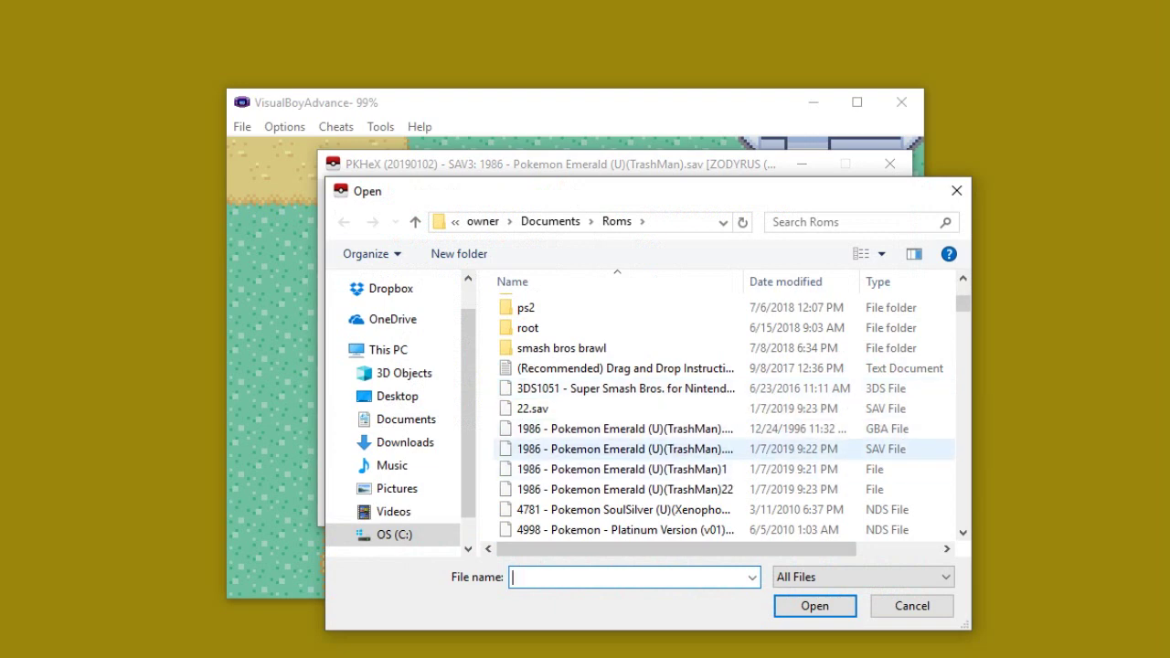
{"action": "left_click", "coordinate": [718, 449]}
{"action": "right_click", "coordinate": [722, 452]}
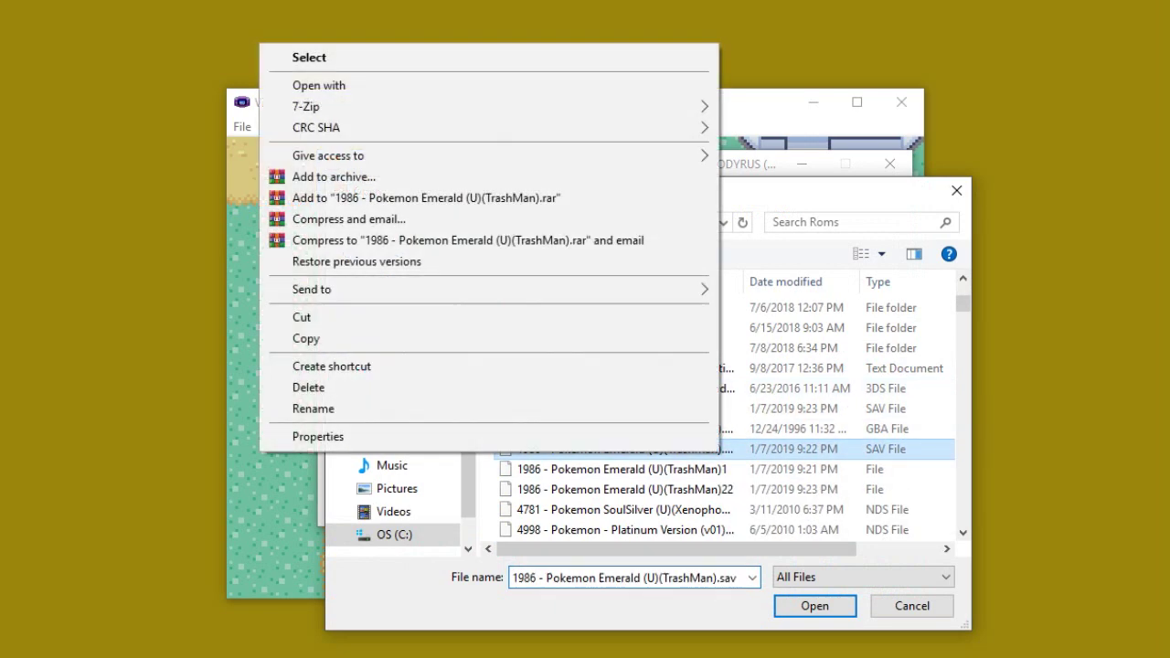
{"action": "key", "text": "Escape"}
{"action": "double_click", "coordinate": [722, 449]}
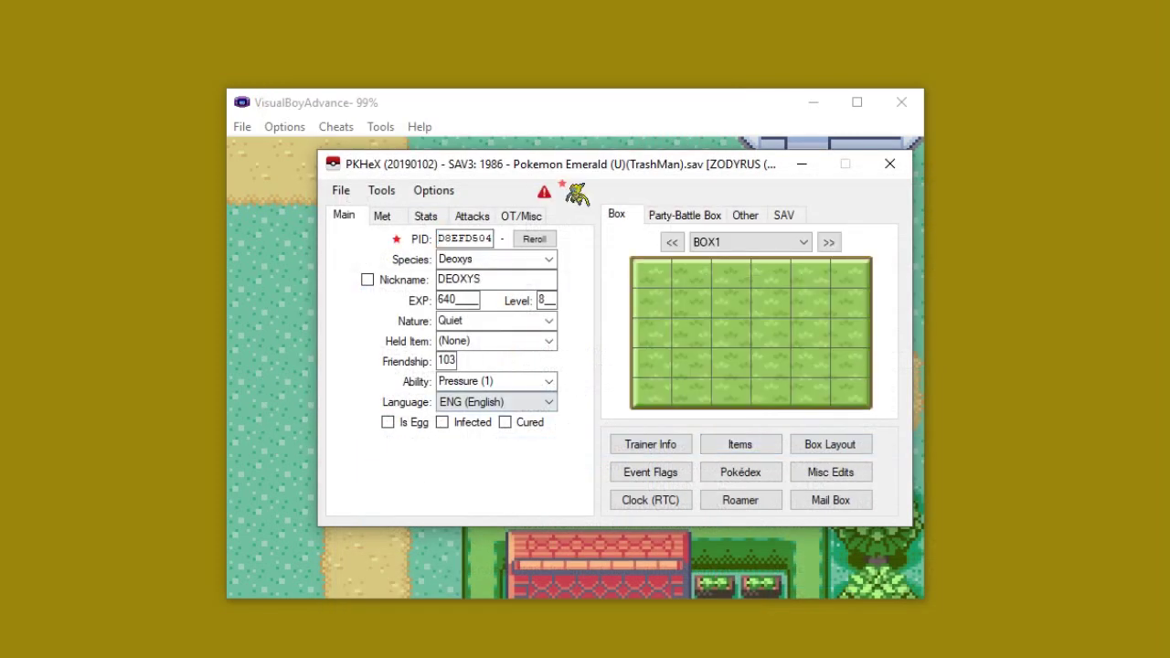
- Load the party's Mudkip into the editor and make it shiny
{"action": "left_click", "coordinate": [684, 215]}
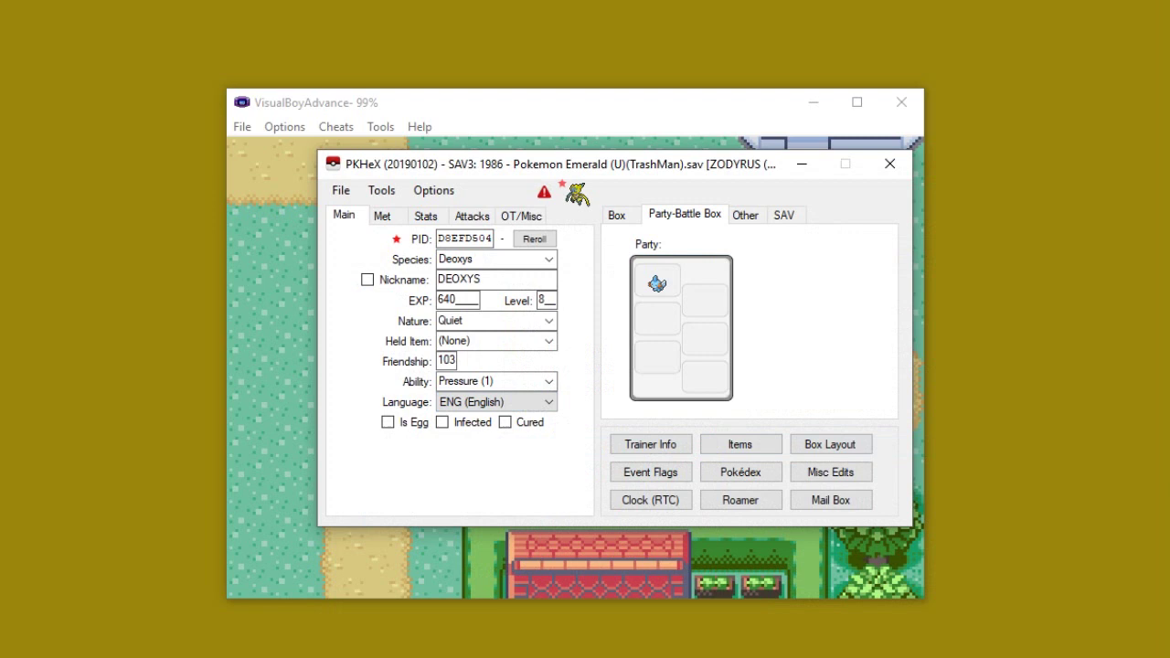
{"action": "right_click", "coordinate": [657, 284]}
{"action": "left_click", "coordinate": [697, 294]}
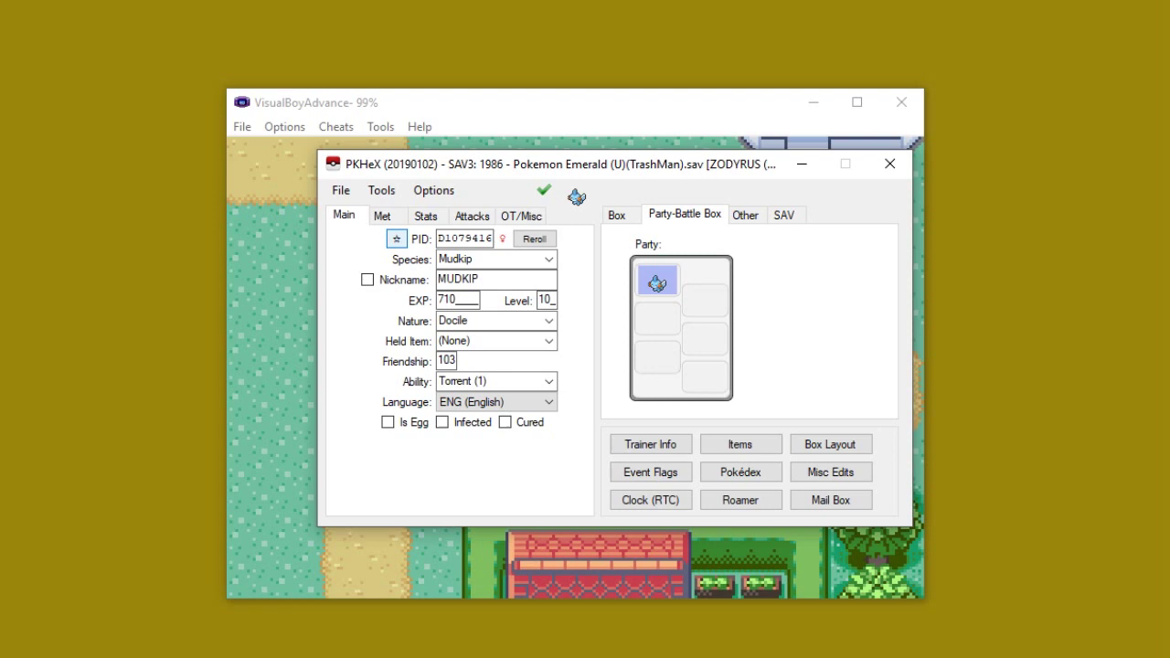
{"action": "left_click", "coordinate": [396, 239]}
- Check the legality of the shiny Mudkip
{"action": "left_click", "coordinate": [548, 321]}
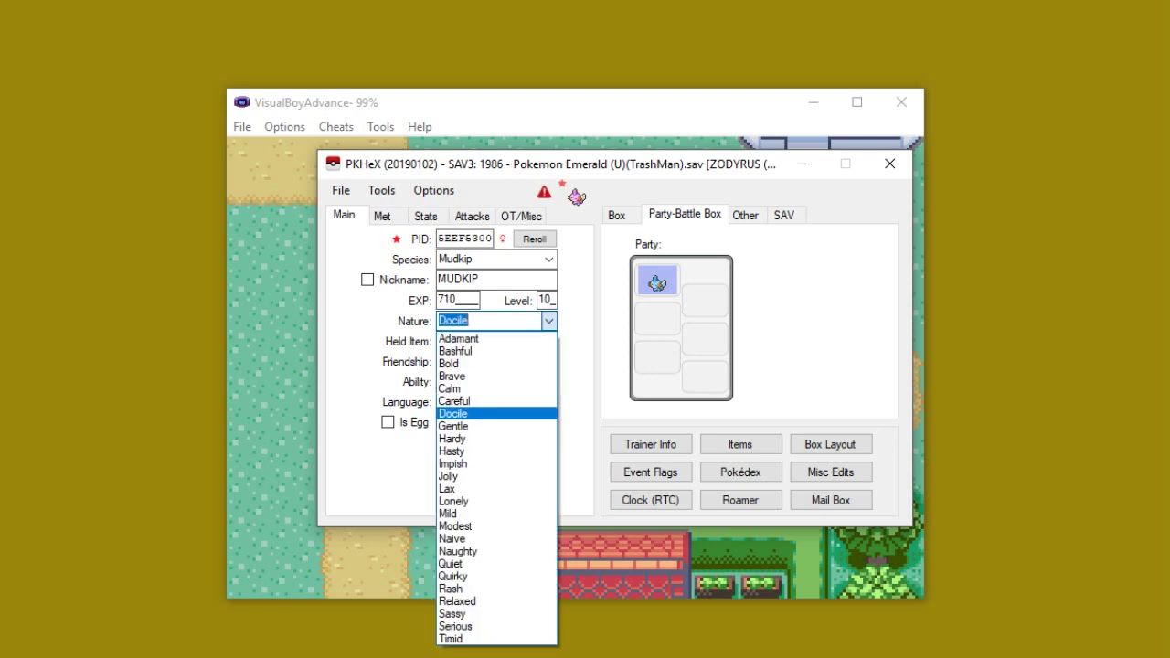
{"action": "left_click", "coordinate": [548, 321]}
{"action": "left_click", "coordinate": [543, 192]}
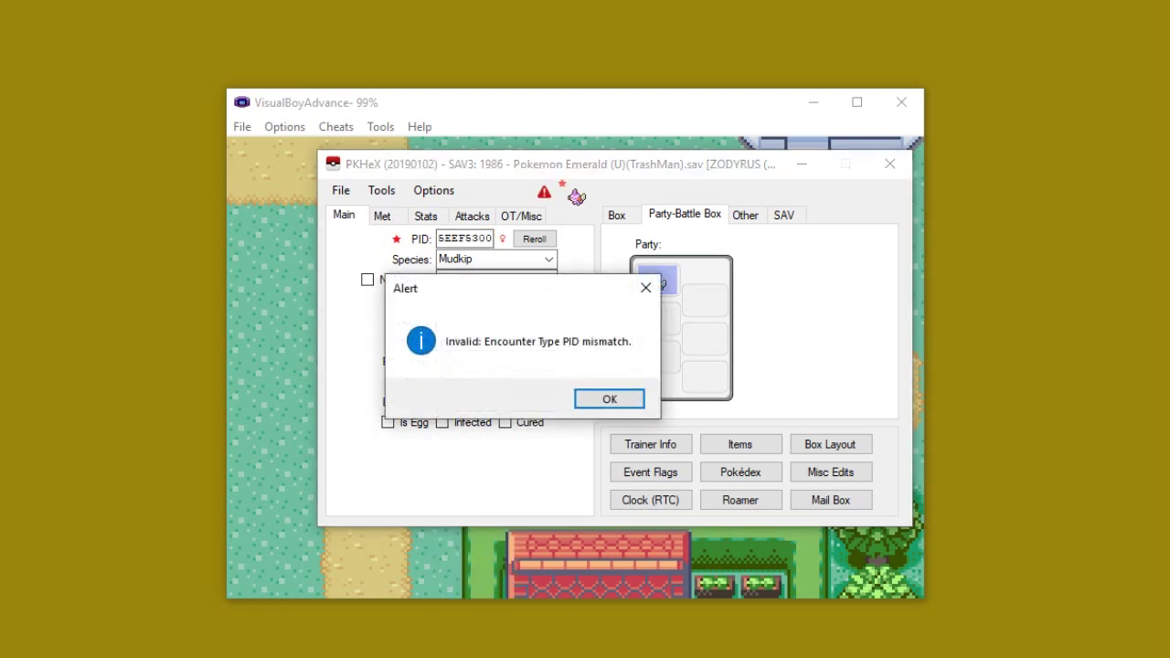
{"action": "left_click", "coordinate": [645, 288]}
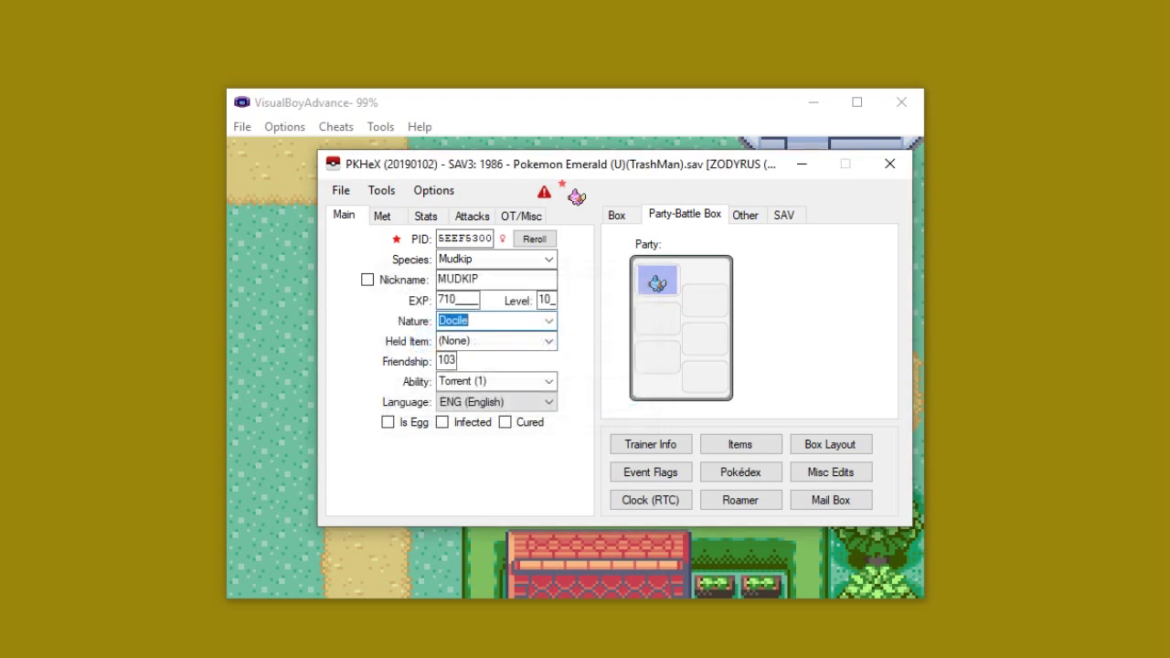
- Set Mudkip's met level to 0 and check its legality
{"action": "left_click", "coordinate": [387, 216]}
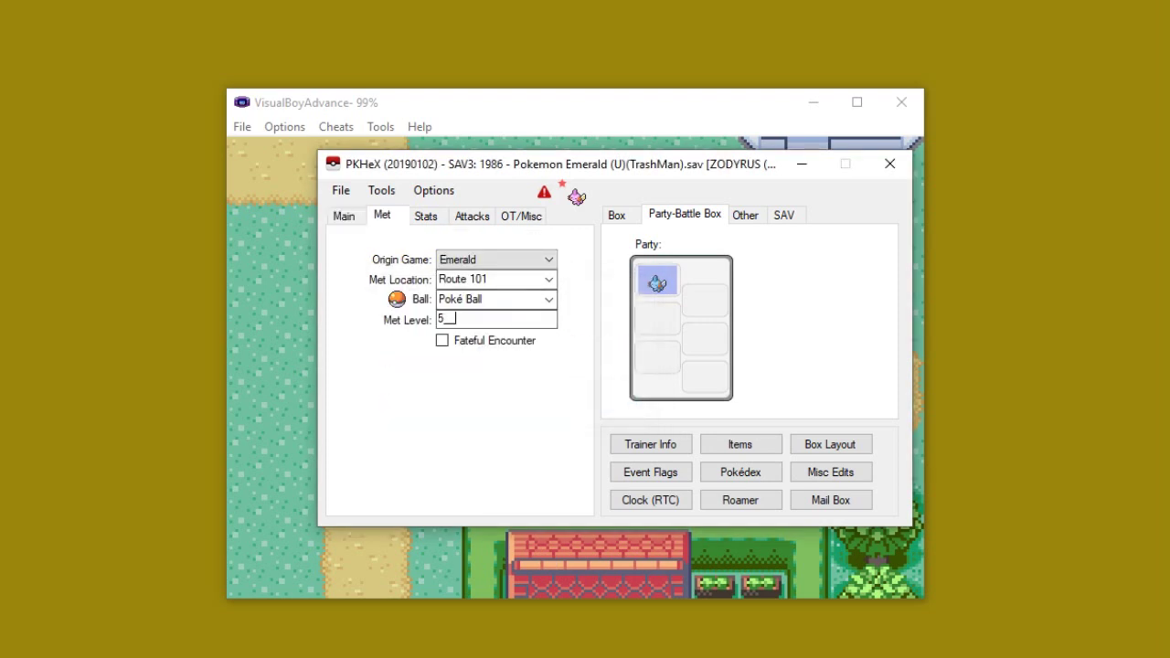
{"action": "double_click", "coordinate": [446, 319]}
{"action": "type", "text": "0"}
{"action": "left_click", "coordinate": [544, 191]}
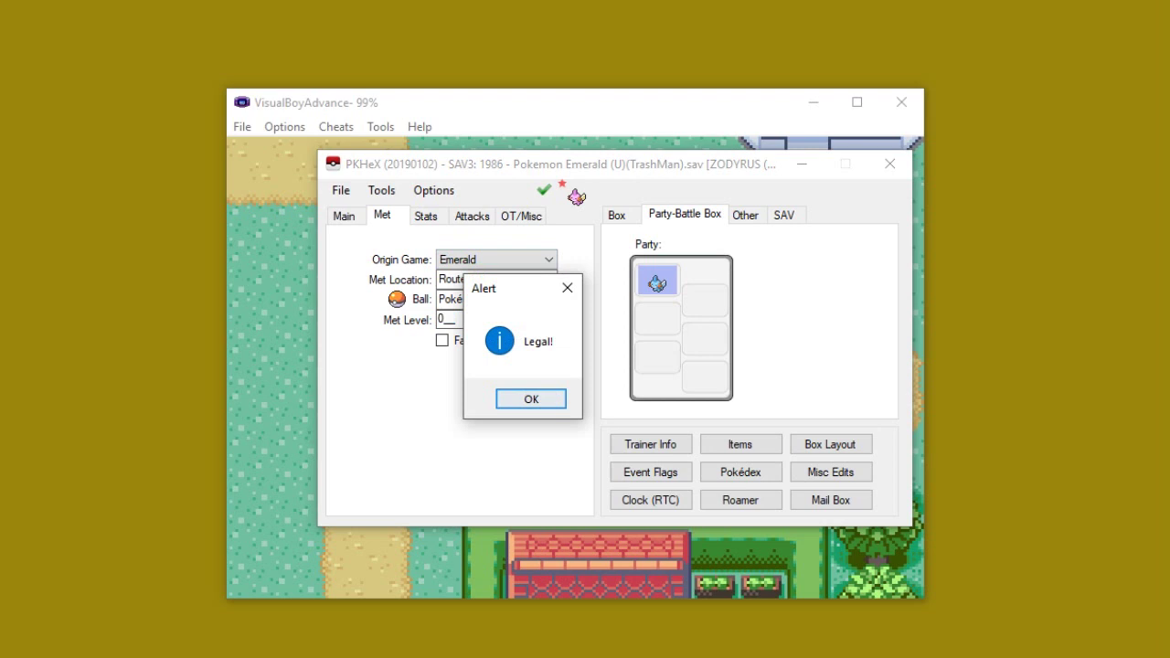
{"action": "left_click", "coordinate": [529, 396]}
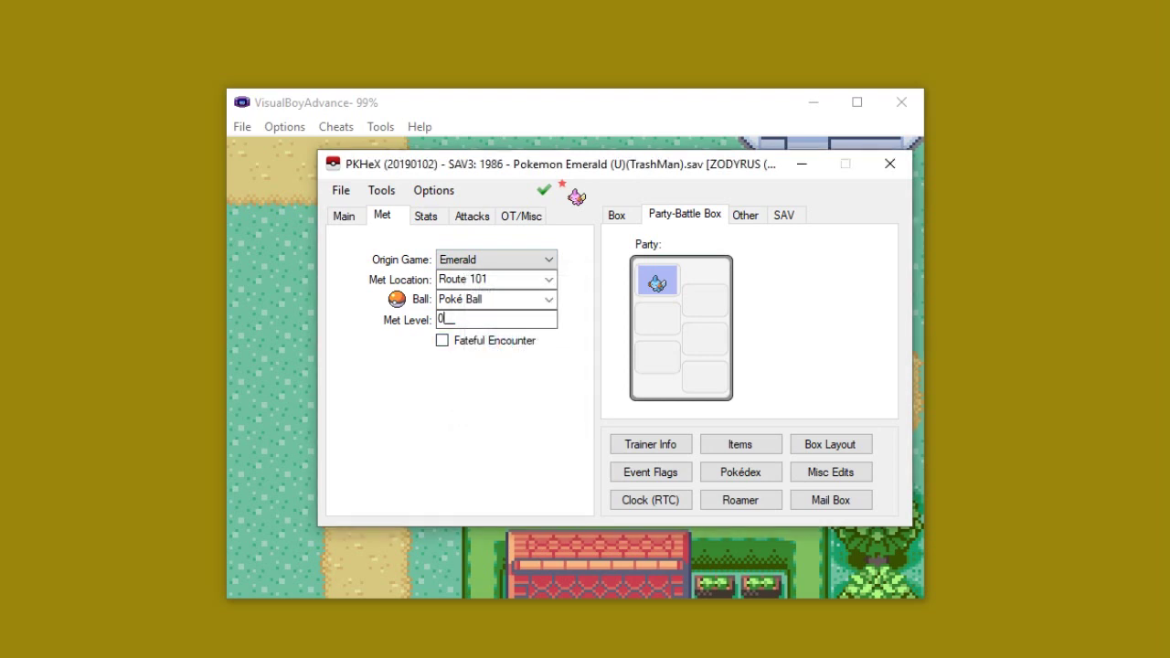
- Set Mudkip's nature to Quiet and make it shiny again
{"action": "left_click", "coordinate": [344, 215]}
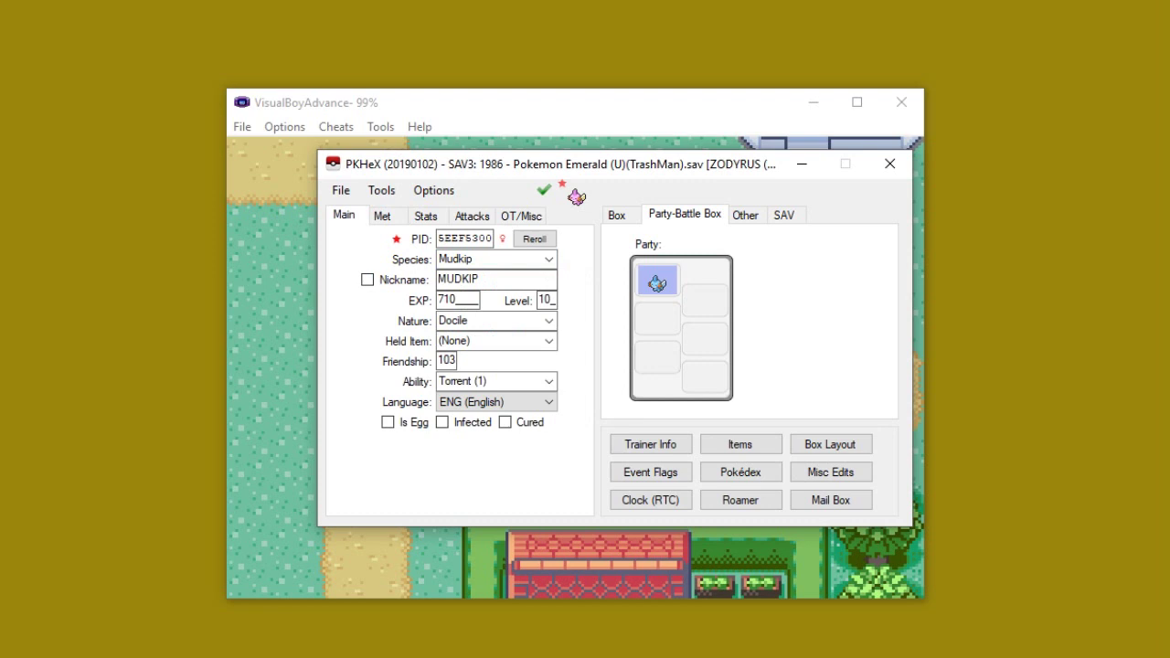
{"action": "left_click", "coordinate": [548, 321]}
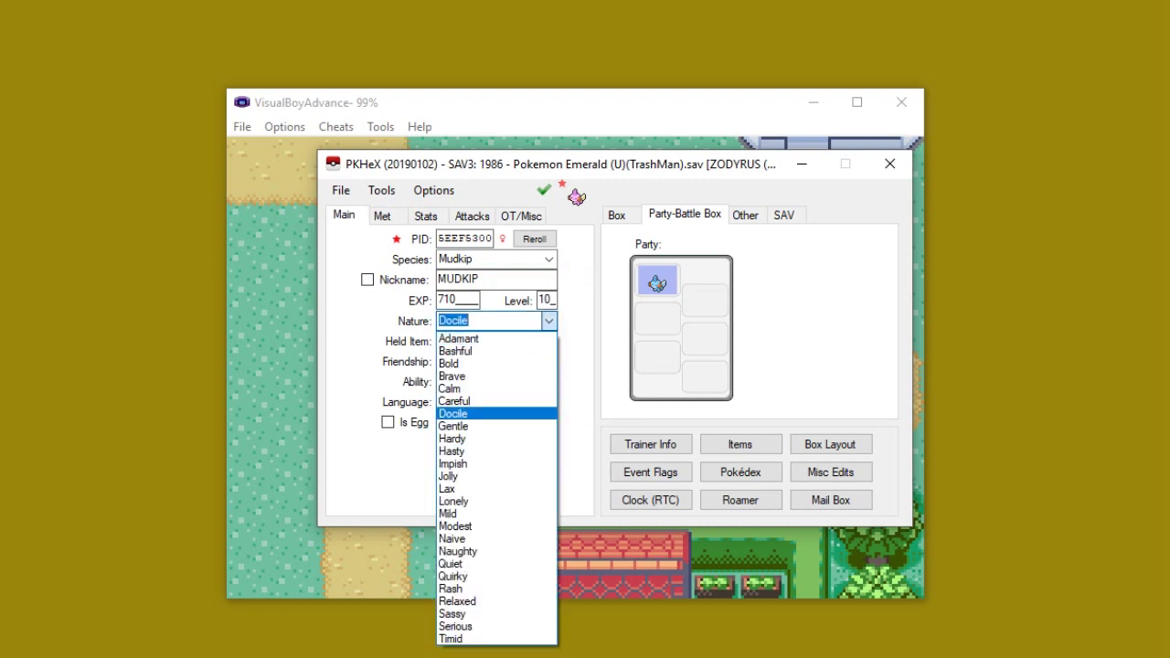
{"action": "key", "text": "Escape"}
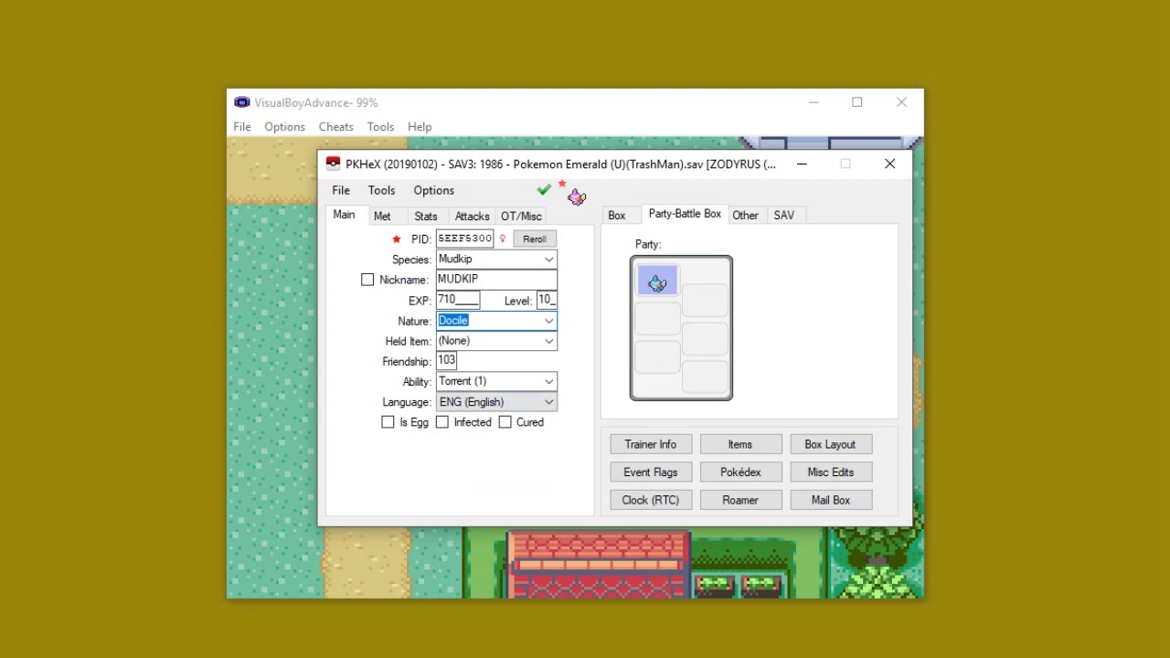
{"action": "key", "text": "ctrl+Tab"}
{"action": "key", "text": "ctrl+shift+Tab"}
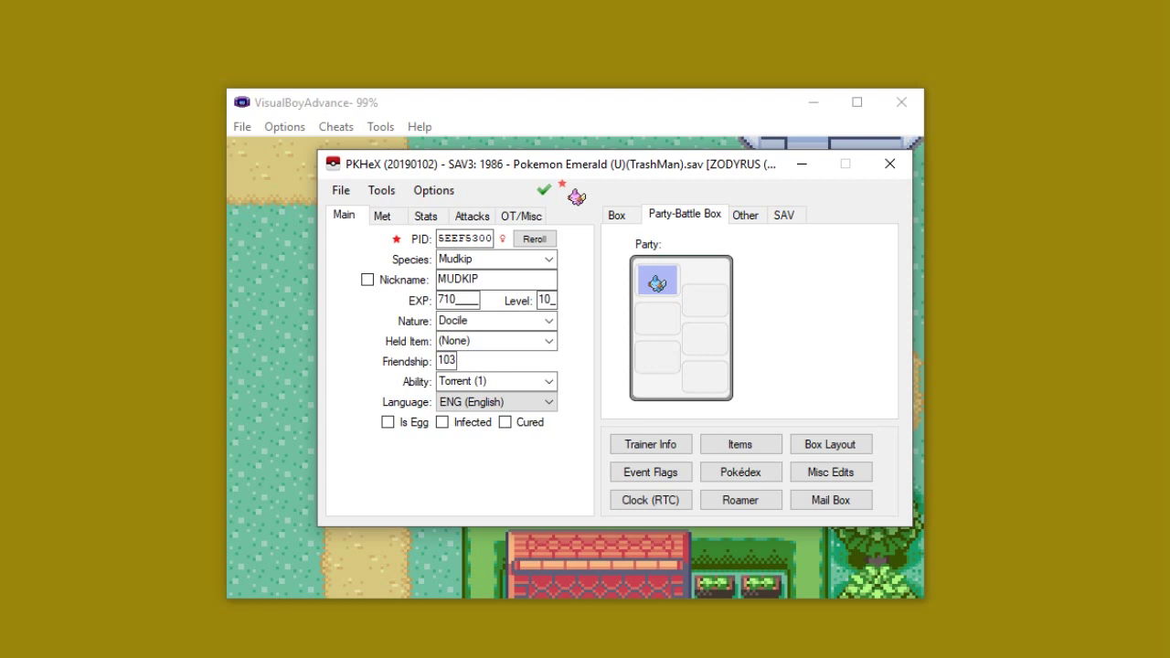
{"action": "left_click", "coordinate": [548, 320]}
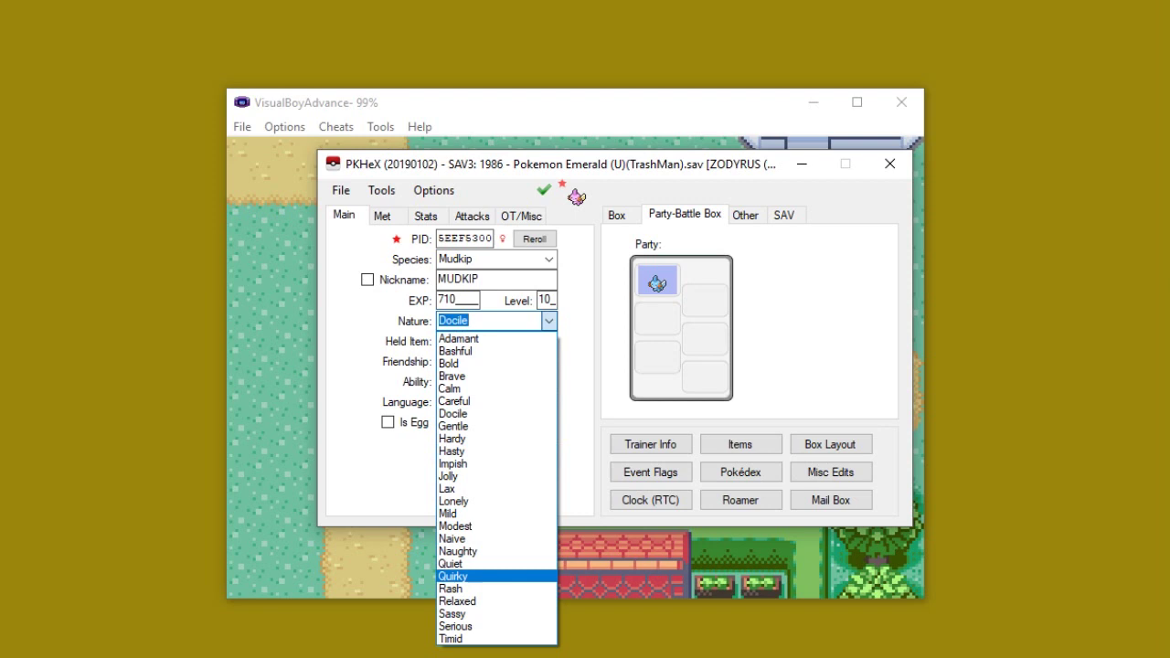
{"action": "left_click", "coordinate": [470, 563]}
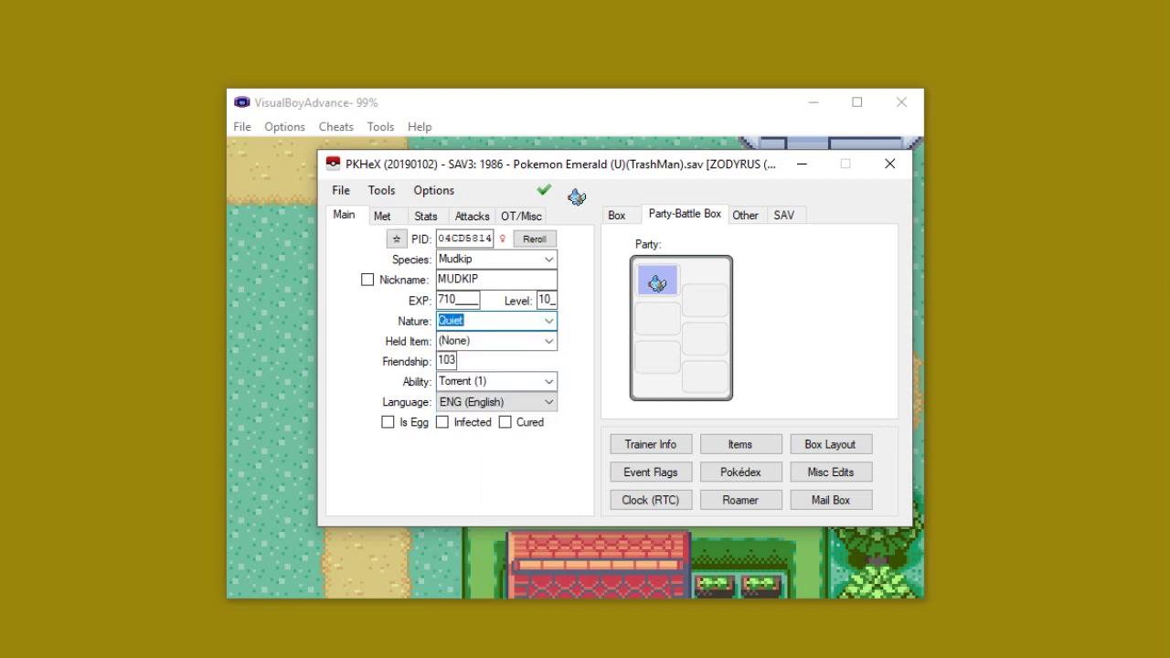
{"action": "left_click", "coordinate": [395, 239]}
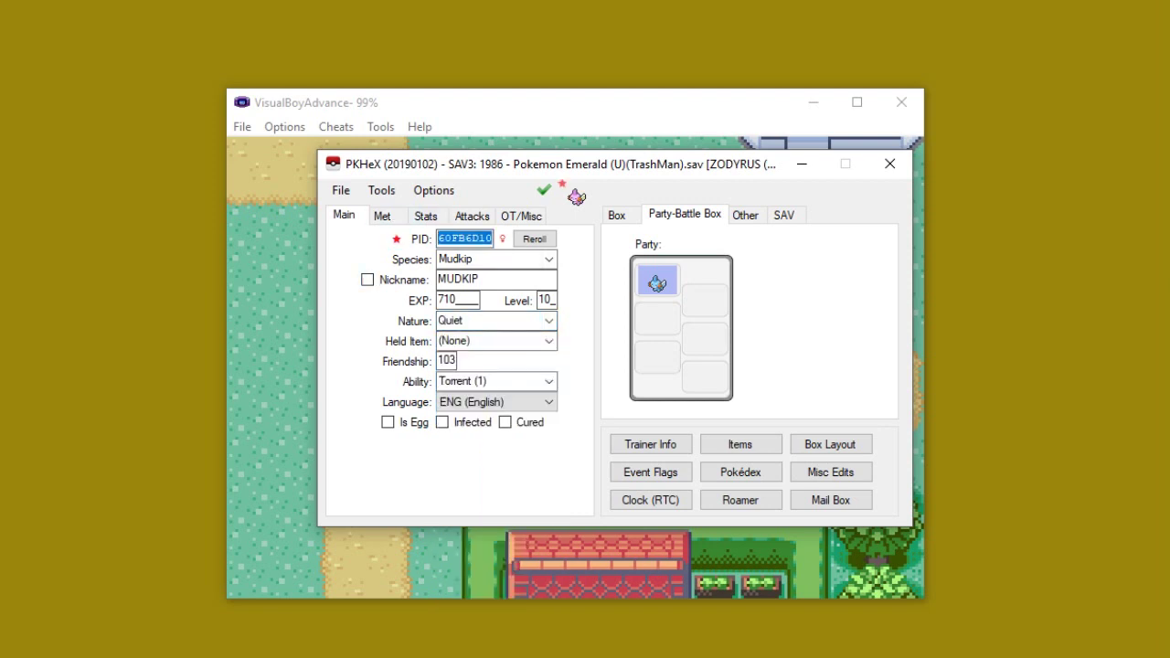
- Set Mudkip's friendship to 255 and give it a Lucky Egg as its held item
{"action": "double_click", "coordinate": [446, 360]}
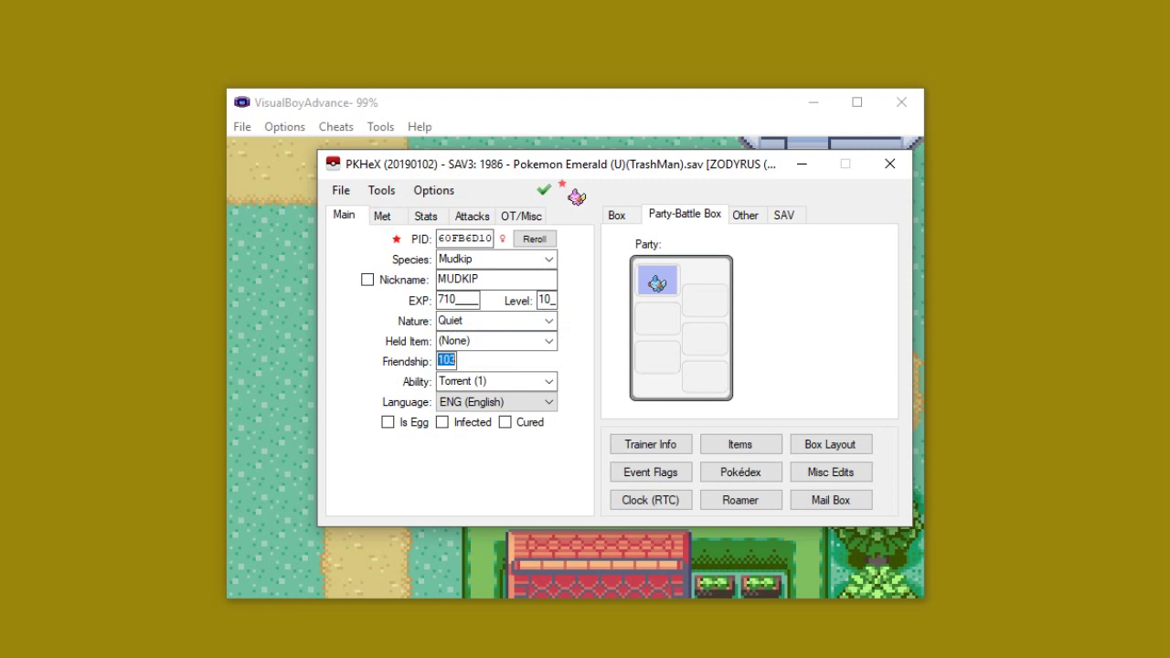
{"action": "type", "text": "255"}
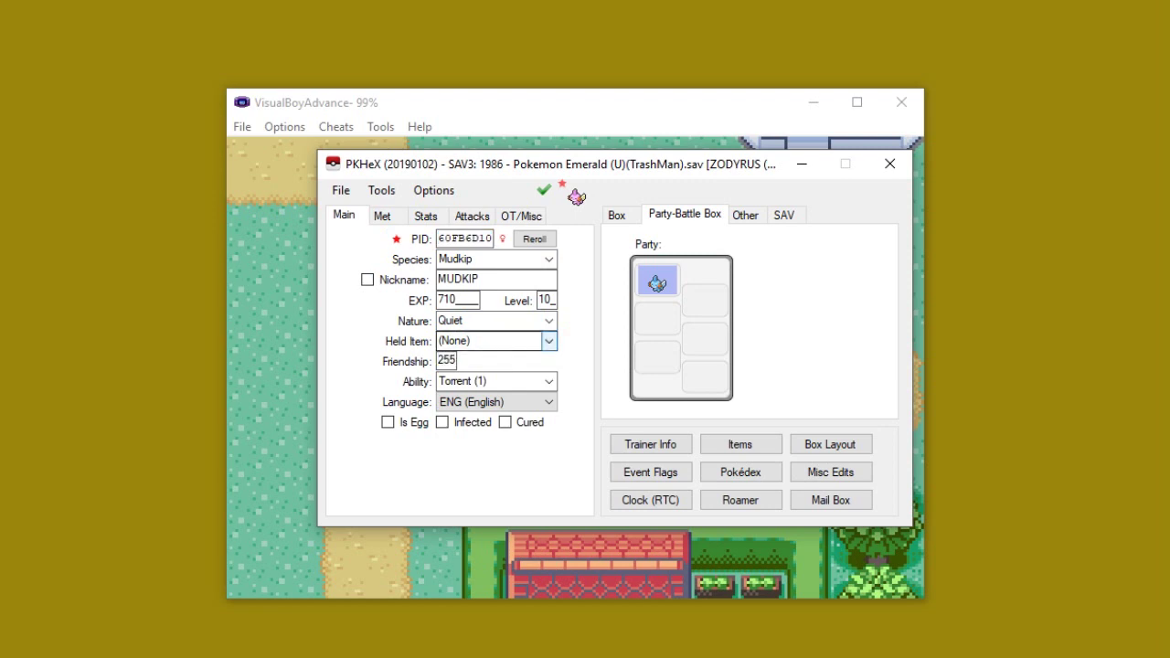
{"action": "double_click", "coordinate": [454, 340]}
{"action": "type", "text": "lucky Egg"}
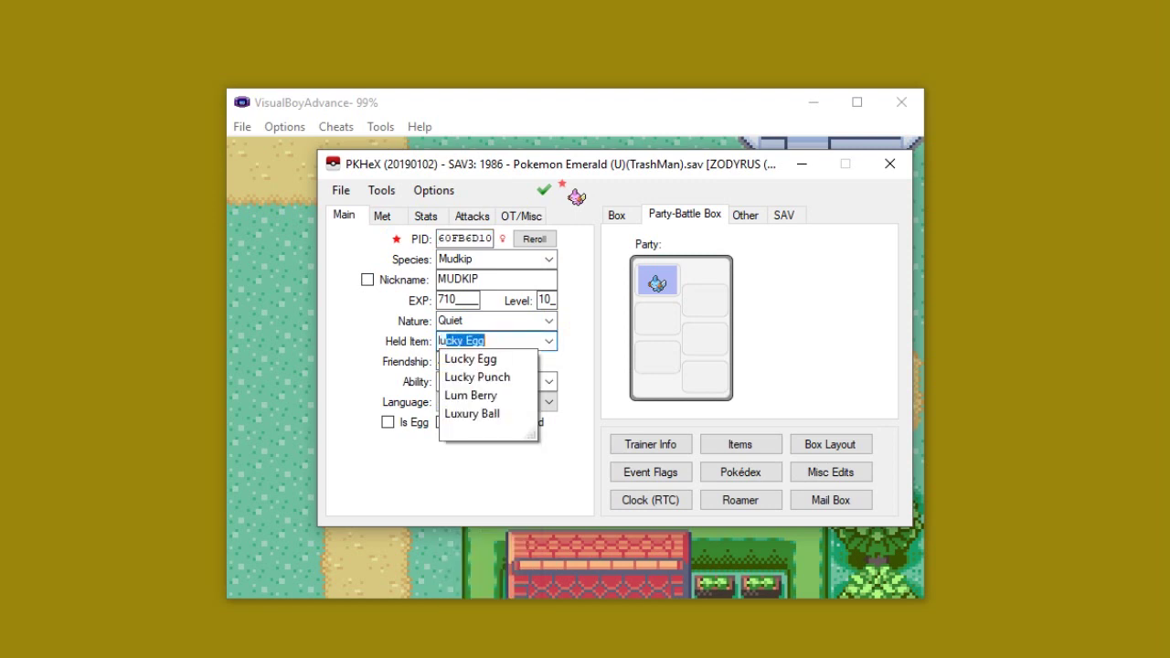
{"action": "key", "text": "Return"}
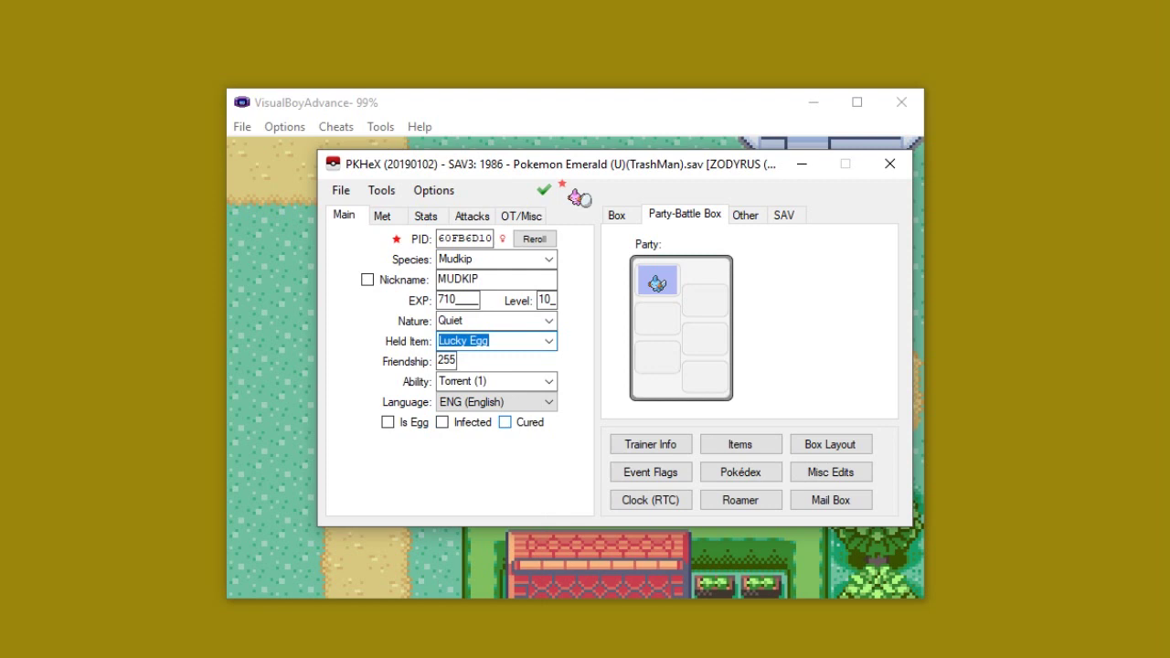
- Set Mudkip's IVs to 31 in HP, Attack, Defense, Special Defense and Speed, and to 30 in Special Attack
{"action": "left_click", "coordinate": [382, 216]}
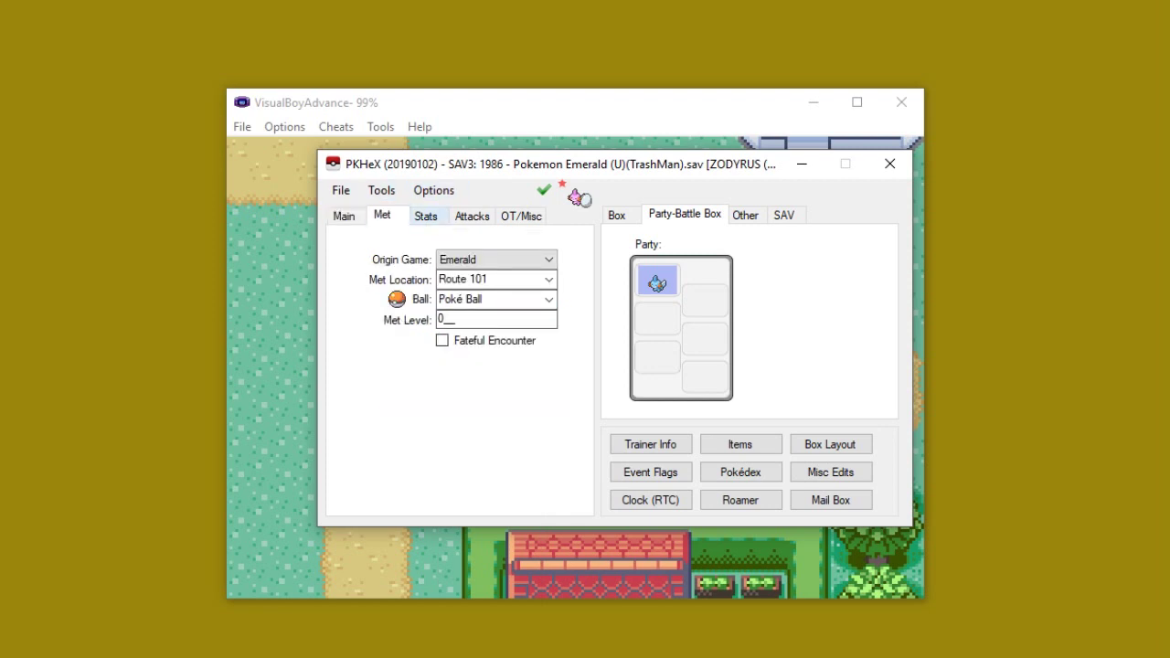
{"action": "left_click", "coordinate": [426, 216]}
{"action": "double_click", "coordinate": [448, 256]}
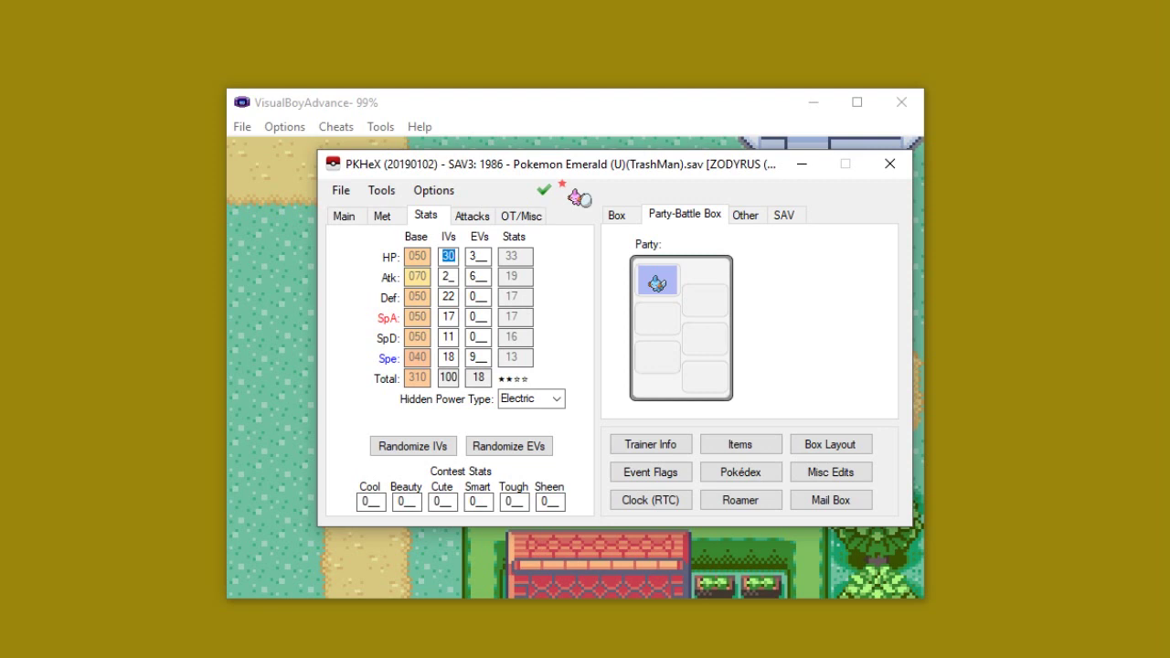
{"action": "type", "text": "313131"}
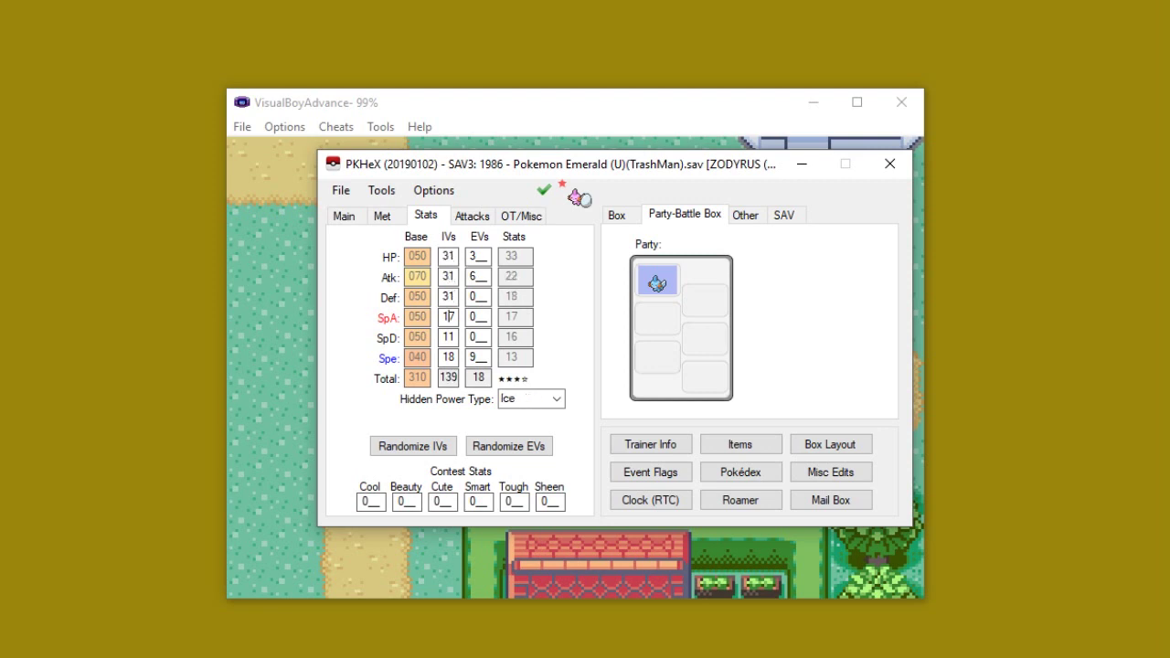
{"action": "double_click", "coordinate": [447, 316]}
{"action": "type", "text": "31"}
{"action": "double_click", "coordinate": [451, 336]}
{"action": "type", "text": "13"}
{"action": "double_click", "coordinate": [448, 337]}
{"action": "type", "text": "31"}
{"action": "double_click", "coordinate": [448, 357]}
{"action": "type", "text": "31"}
{"action": "double_click", "coordinate": [448, 316]}
{"action": "type", "text": "30"}
- Set Mudkip's EVs to 252 in Attack, 252 in Special Attack, 0 in Speed and 4 in HP
{"action": "double_click", "coordinate": [484, 276]}
{"action": "type", "text": "252"}
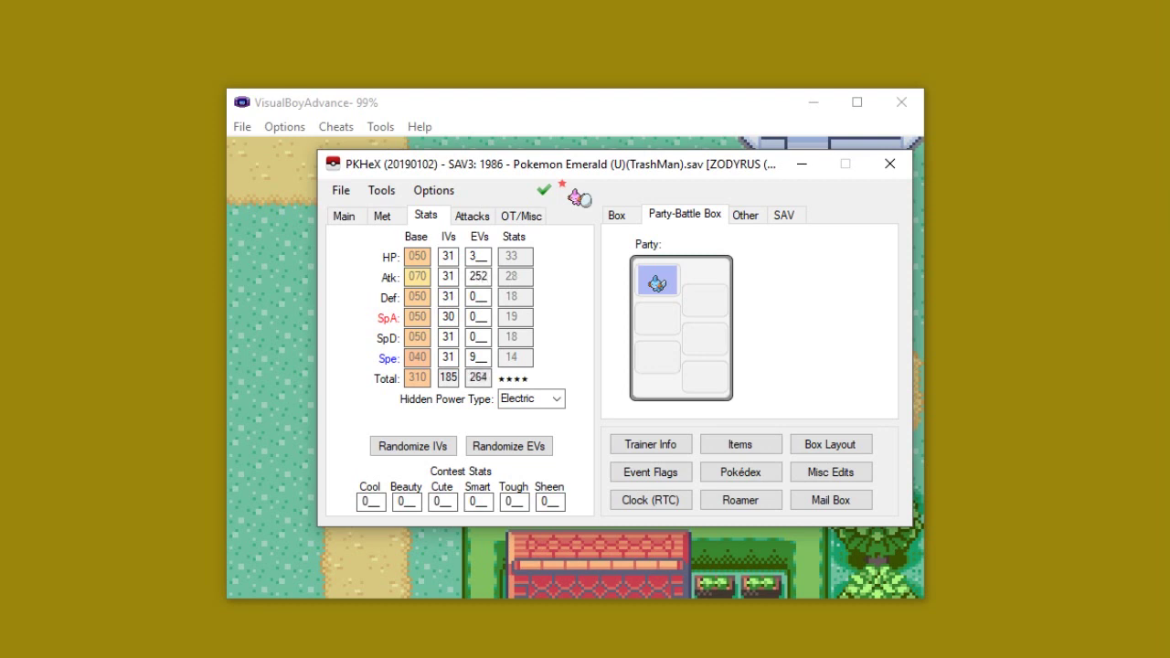
{"action": "double_click", "coordinate": [473, 317]}
{"action": "type", "text": "252"}
{"action": "left_click", "coordinate": [477, 357]}
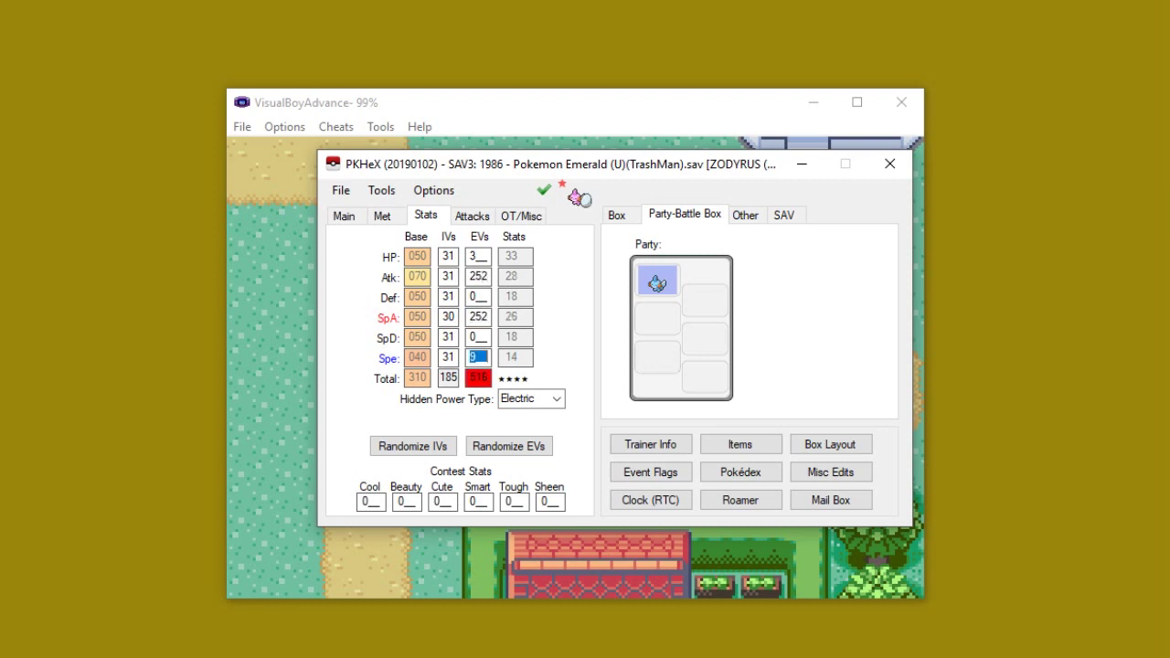
{"action": "type", "text": "0"}
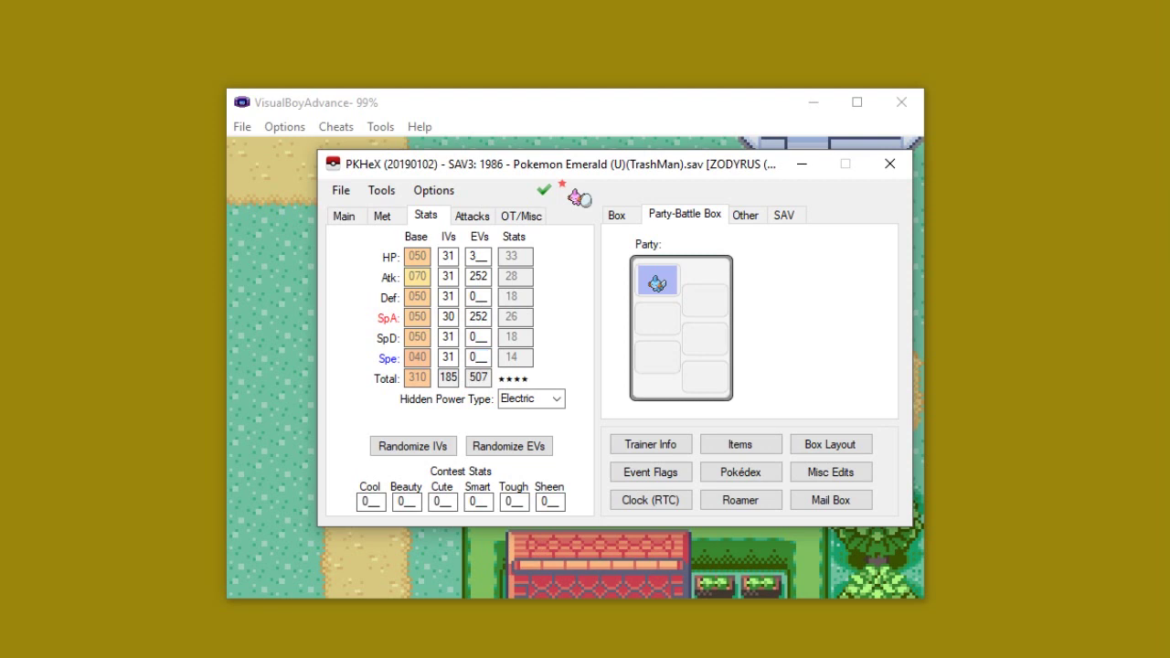
{"action": "double_click", "coordinate": [476, 256]}
{"action": "type", "text": "4"}
- Set Mudkip's first move to Hidden Power with 3 PP Ups
{"action": "left_click", "coordinate": [472, 215]}
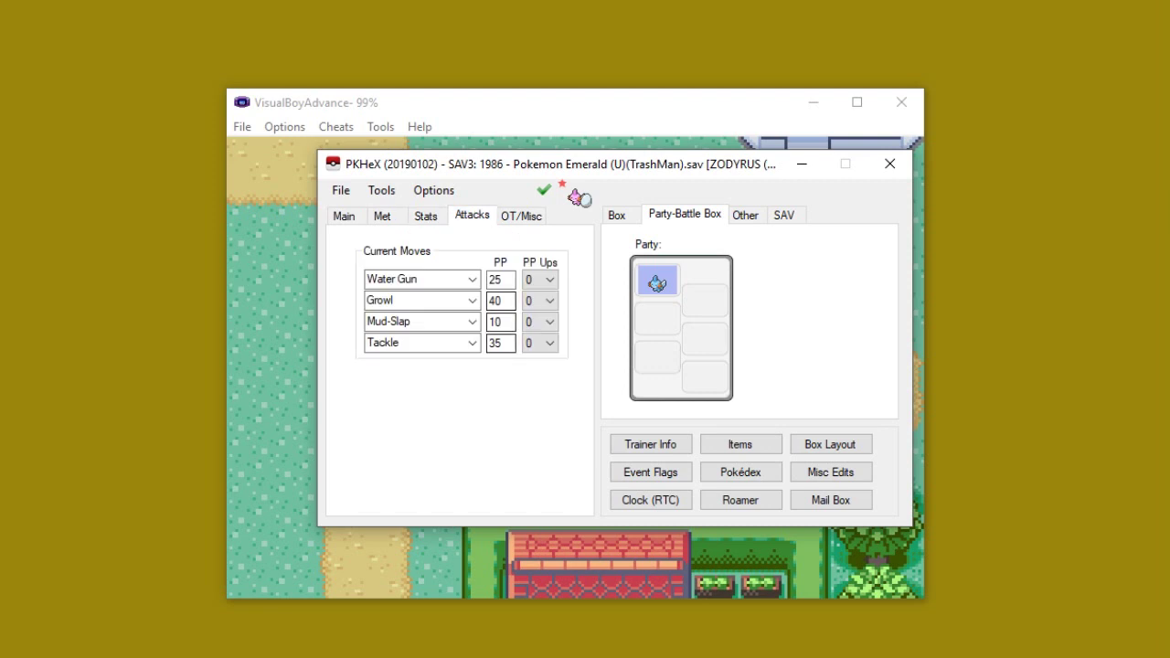
{"action": "left_click", "coordinate": [471, 279]}
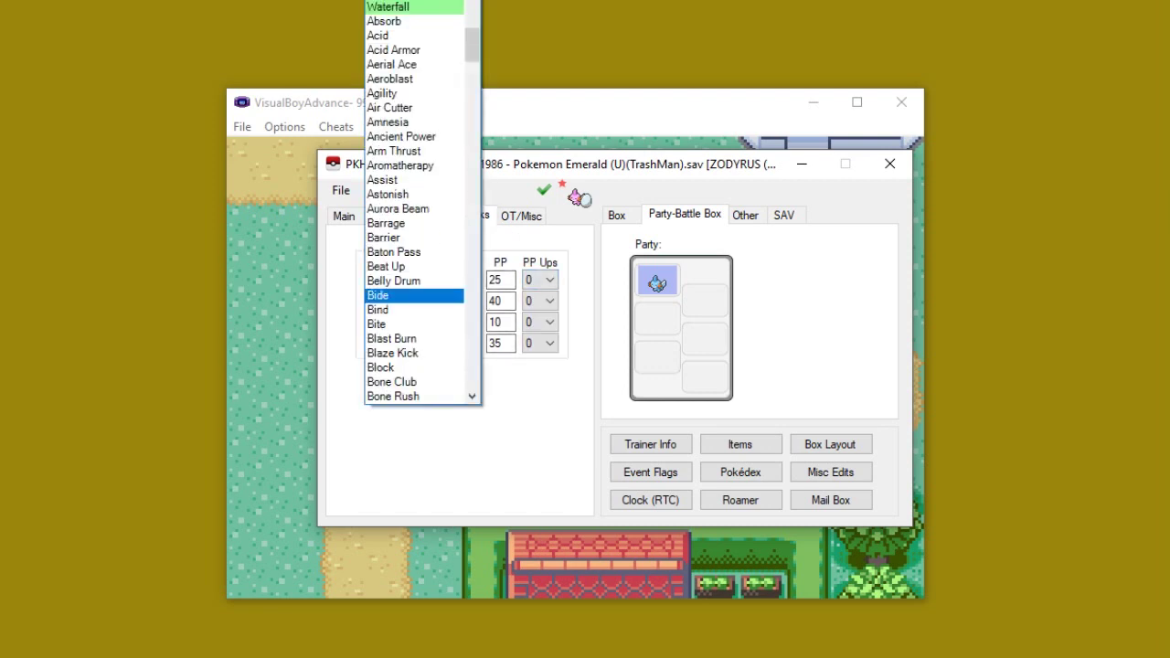
{"action": "scroll", "coordinate": [421, 295], "scroll_direction": "up", "scroll_amount": 8}
{"action": "scroll", "coordinate": [414, 311], "scroll_direction": "up", "scroll_amount": 2}
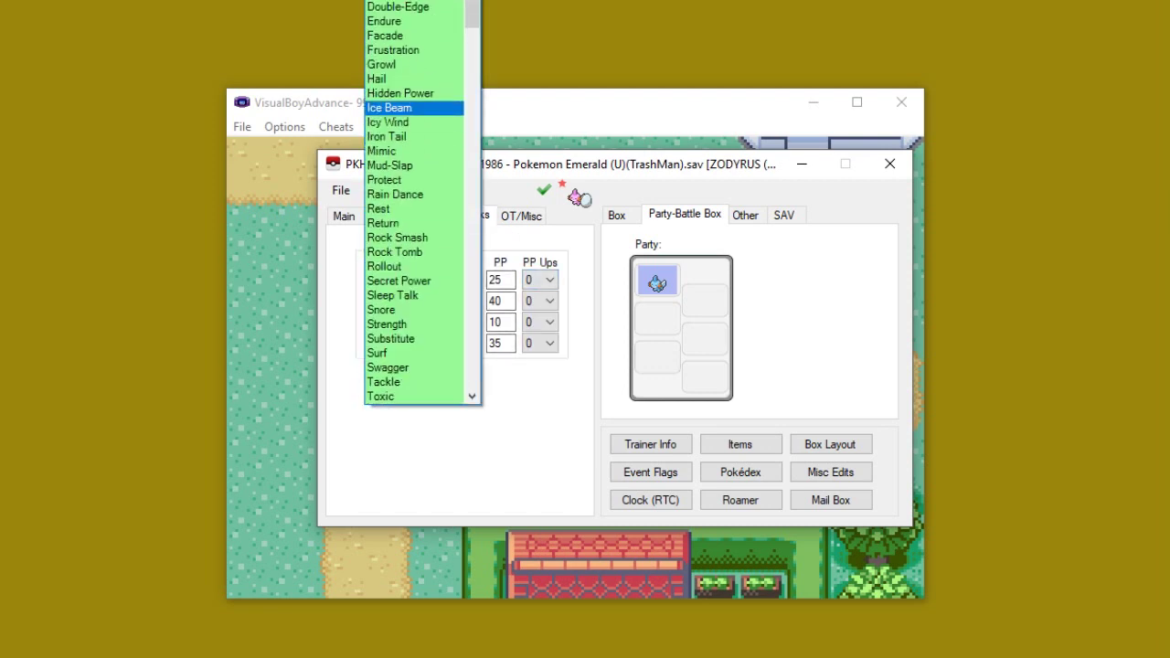
{"action": "scroll", "coordinate": [414, 106], "scroll_direction": "up", "scroll_amount": 2}
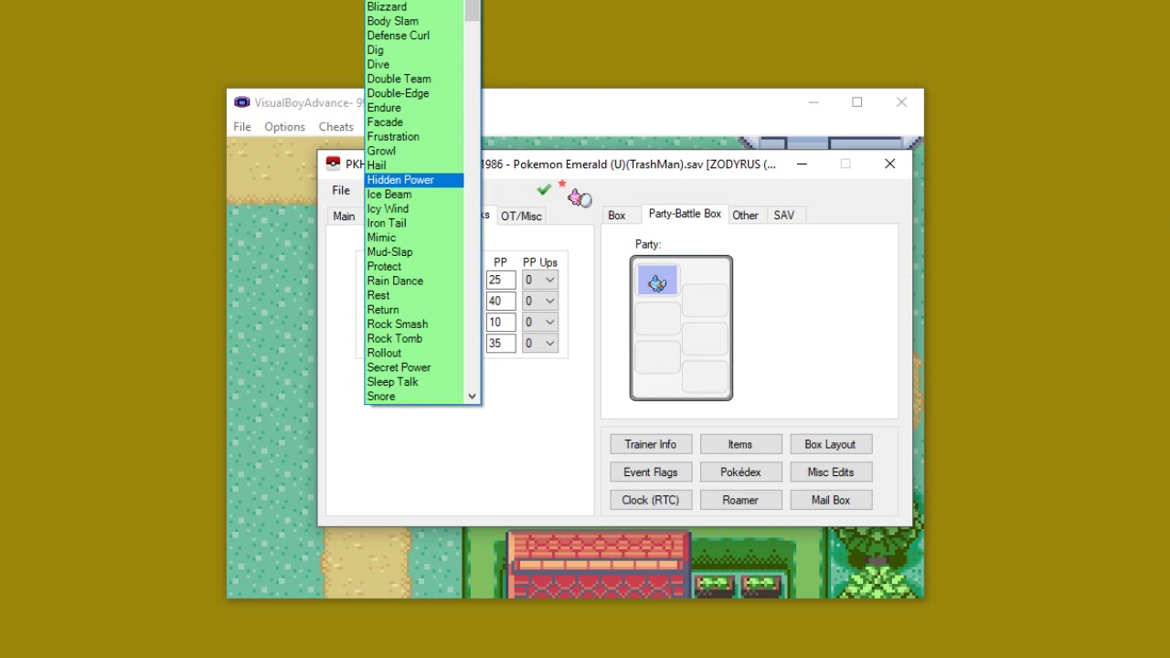
{"action": "scroll", "coordinate": [422, 201], "scroll_direction": "down", "scroll_amount": 3}
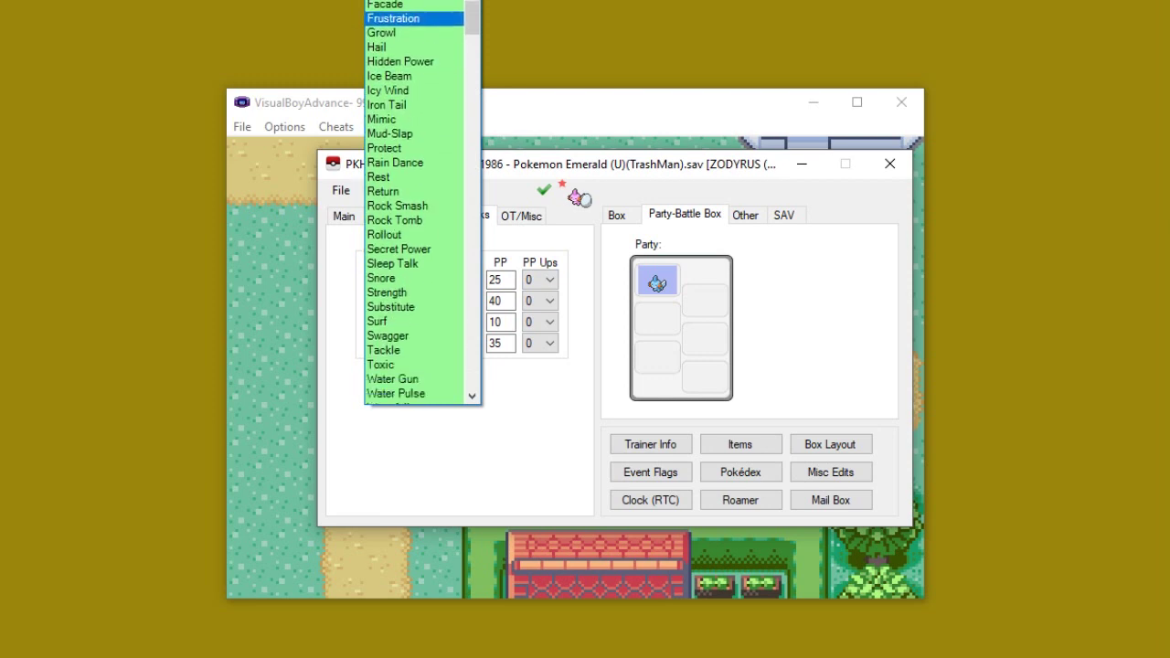
{"action": "scroll", "coordinate": [422, 202], "scroll_direction": "down", "scroll_amount": 4}
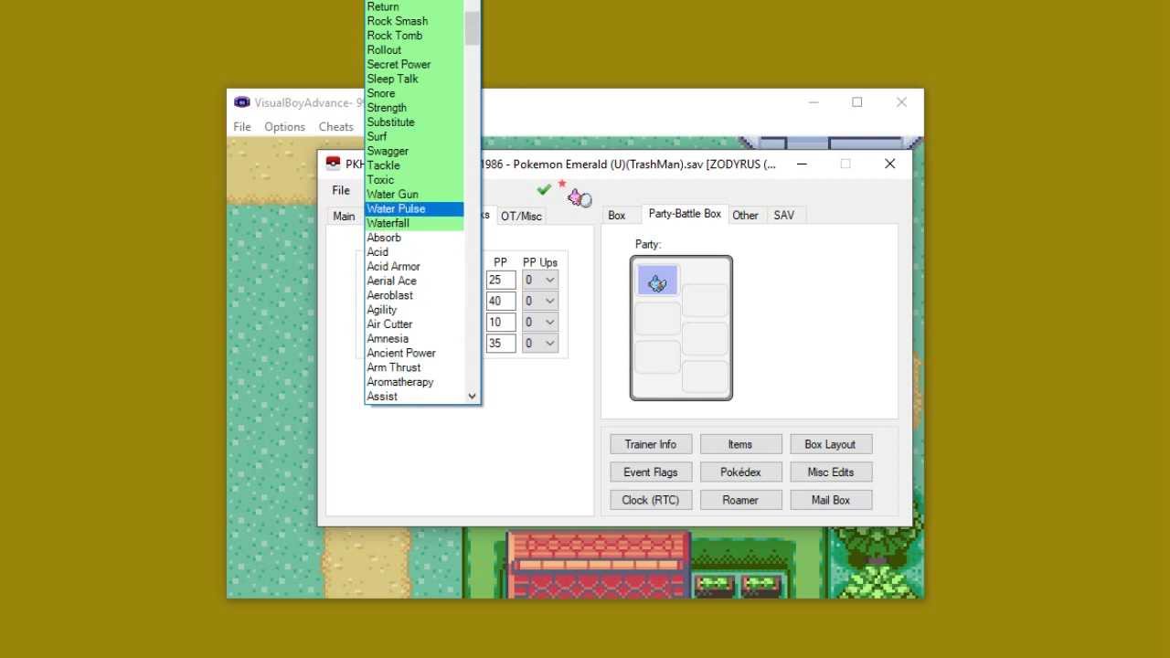
{"action": "scroll", "coordinate": [422, 208], "scroll_direction": "up", "scroll_amount": 10}
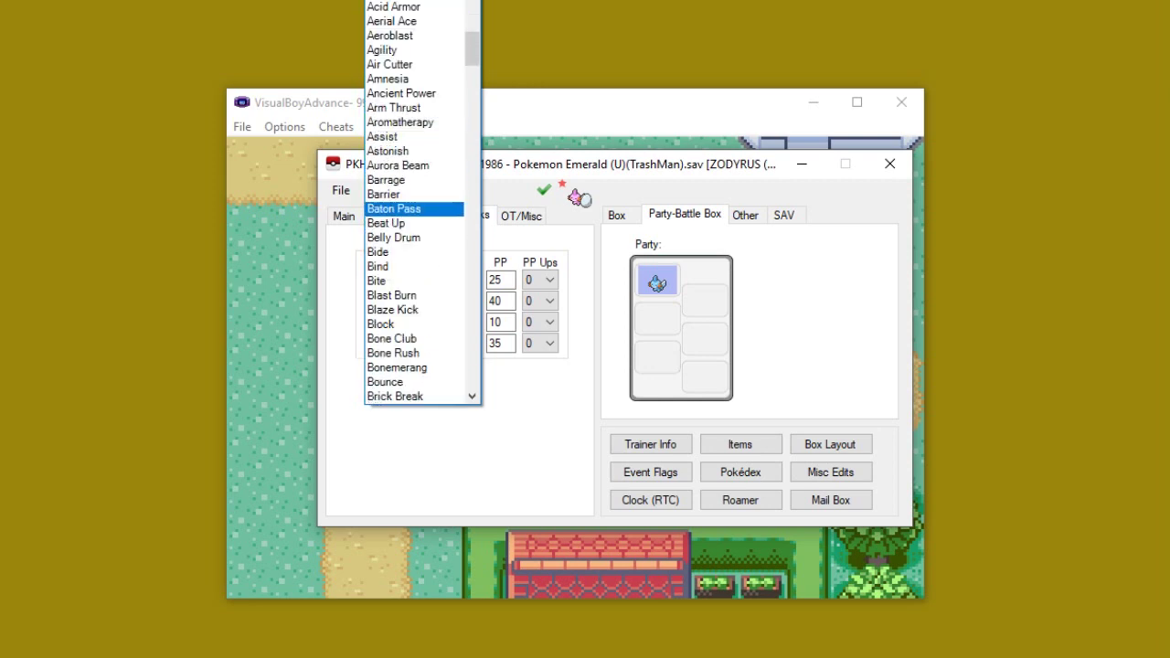
{"action": "scroll", "coordinate": [416, 55], "scroll_direction": "up", "scroll_amount": 9}
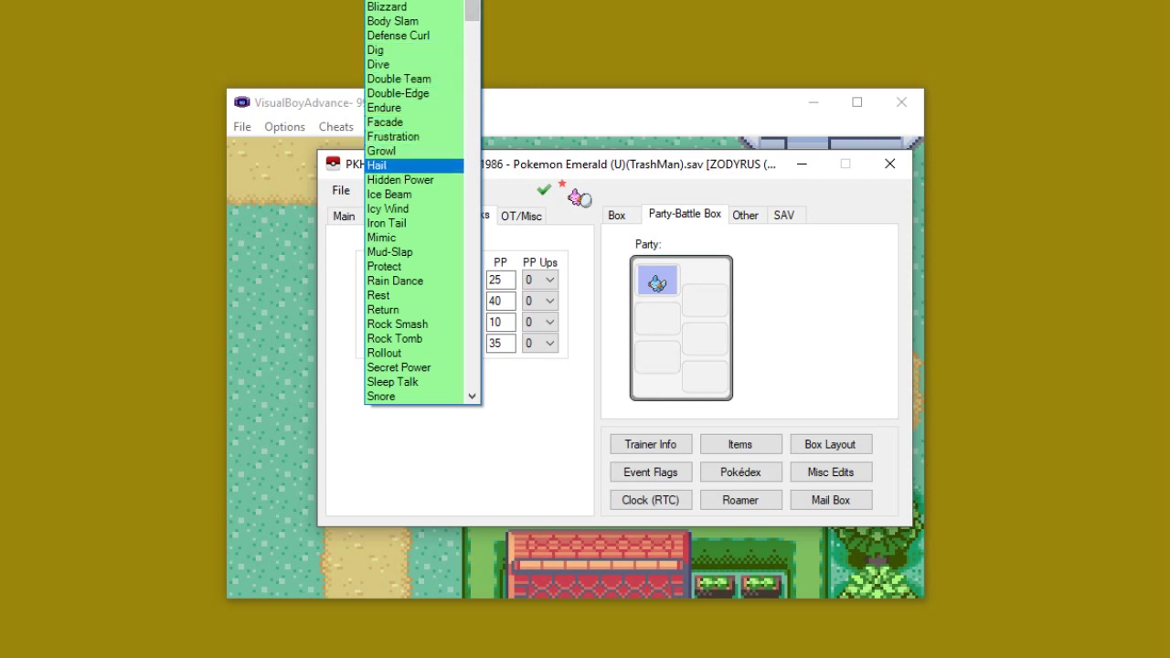
{"action": "left_click", "coordinate": [400, 179]}
{"action": "left_click", "coordinate": [540, 279]}
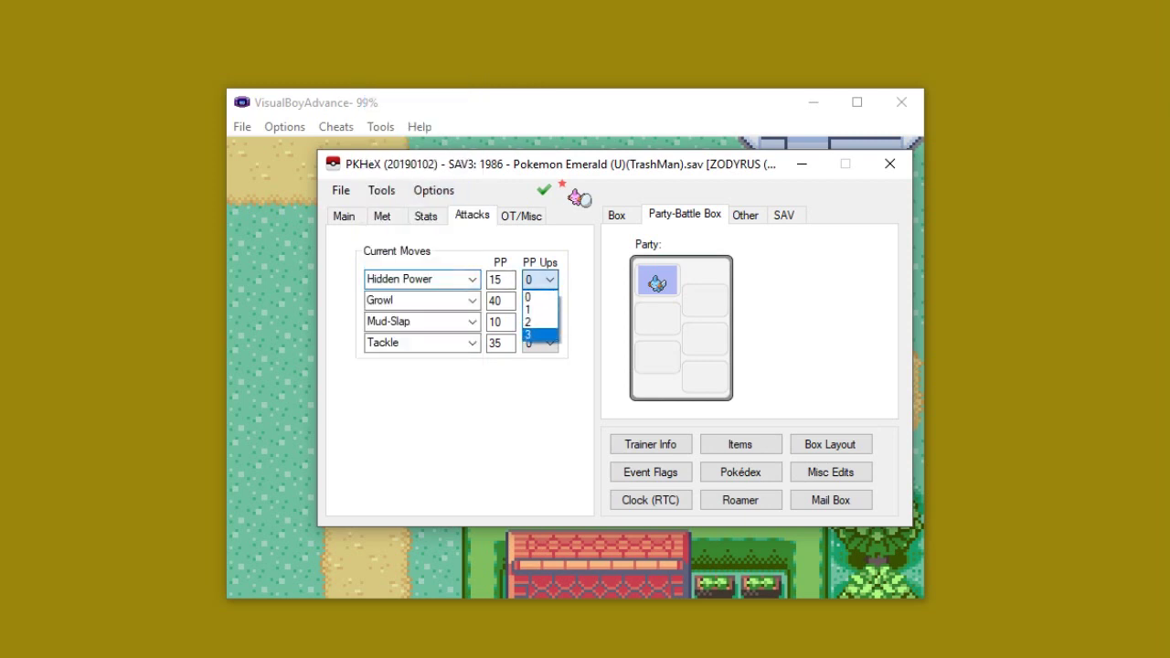
{"action": "left_click", "coordinate": [539, 335]}
- Set Mudkip's second move to Rock Tomb with 3 PP Ups
{"action": "left_click", "coordinate": [423, 300]}
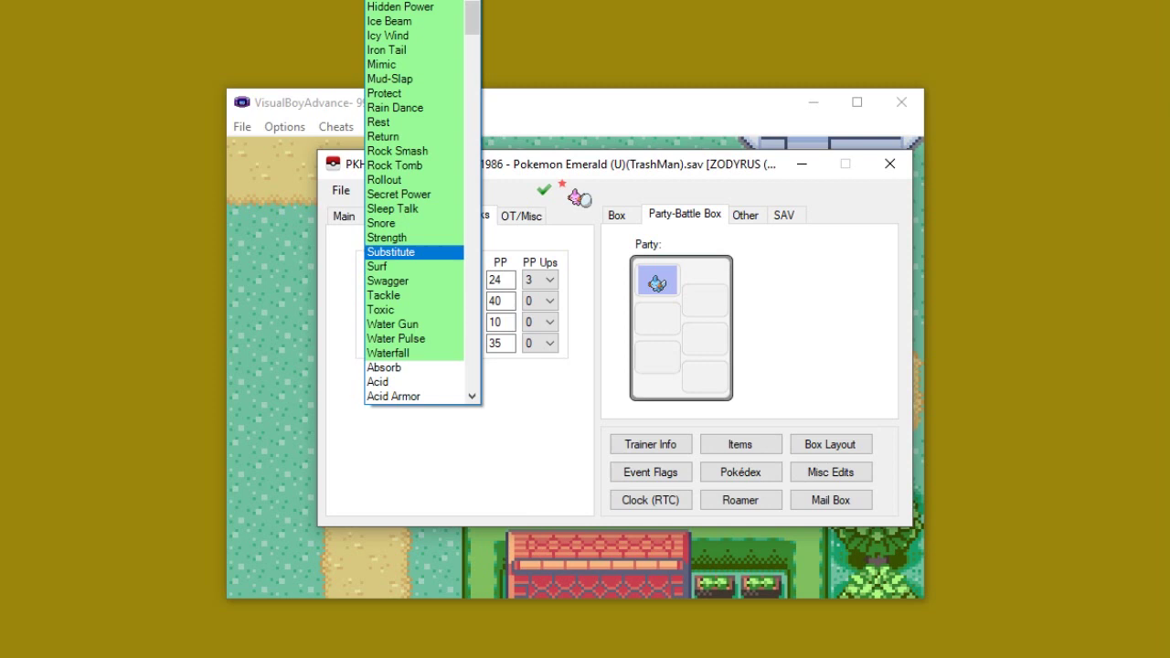
{"action": "left_click", "coordinate": [394, 165]}
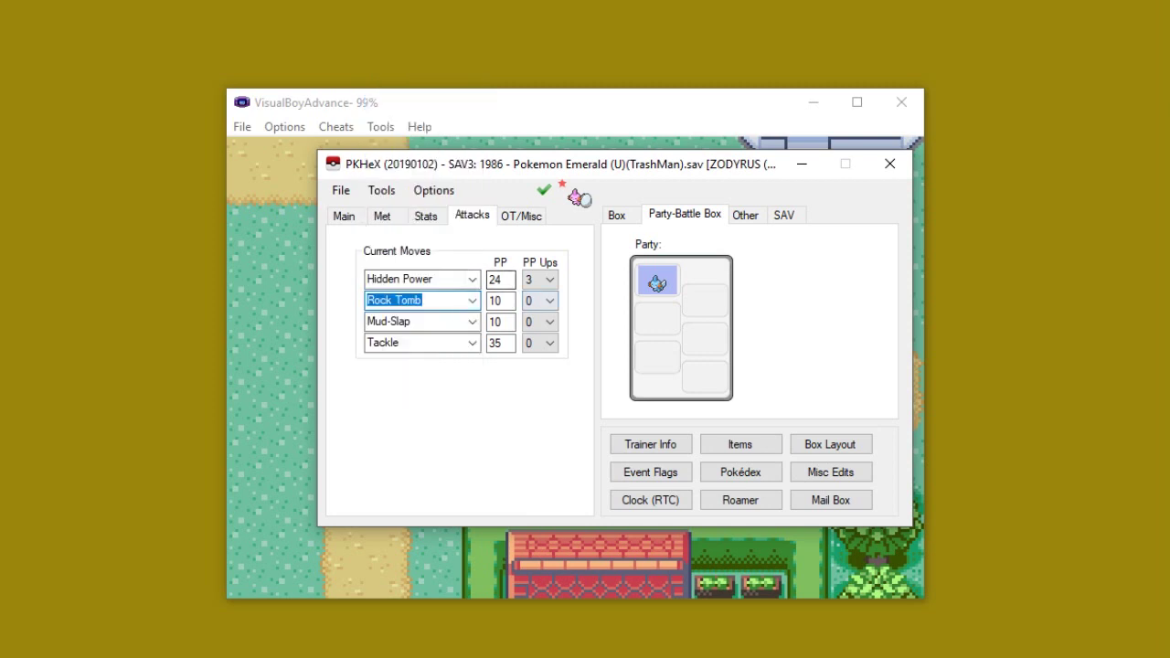
{"action": "left_click", "coordinate": [540, 300]}
{"action": "left_click", "coordinate": [539, 356]}
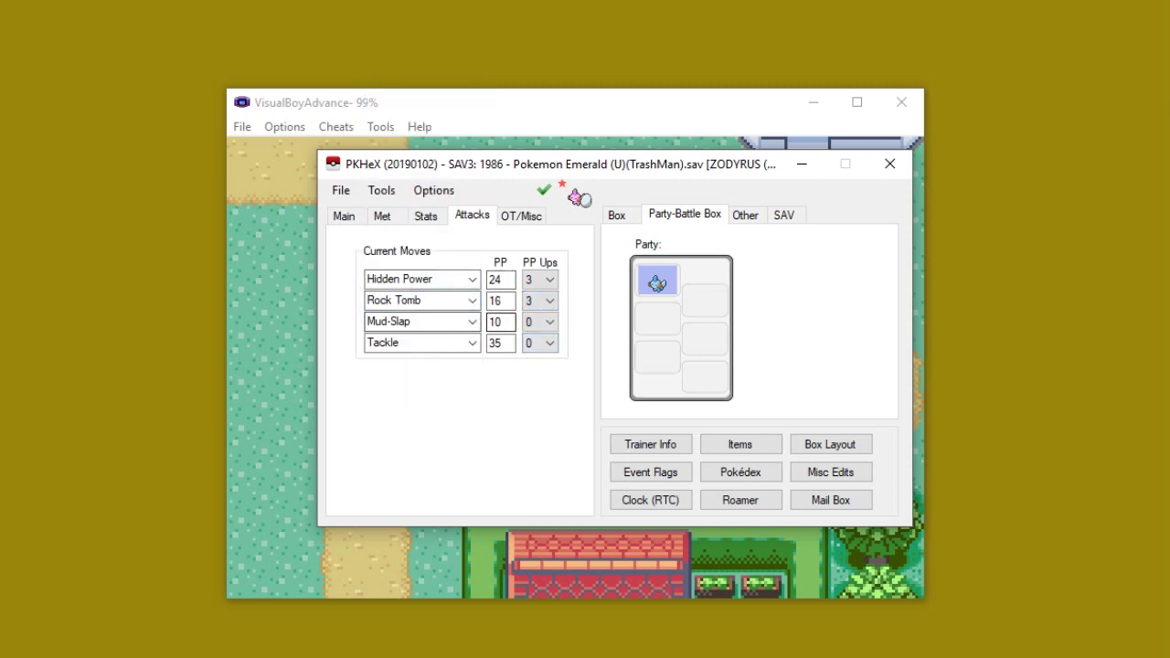
- Replace Mud-Slap as Mudkip's third move with Surf and give it 3 PP Ups
{"action": "left_click", "coordinate": [422, 321]}
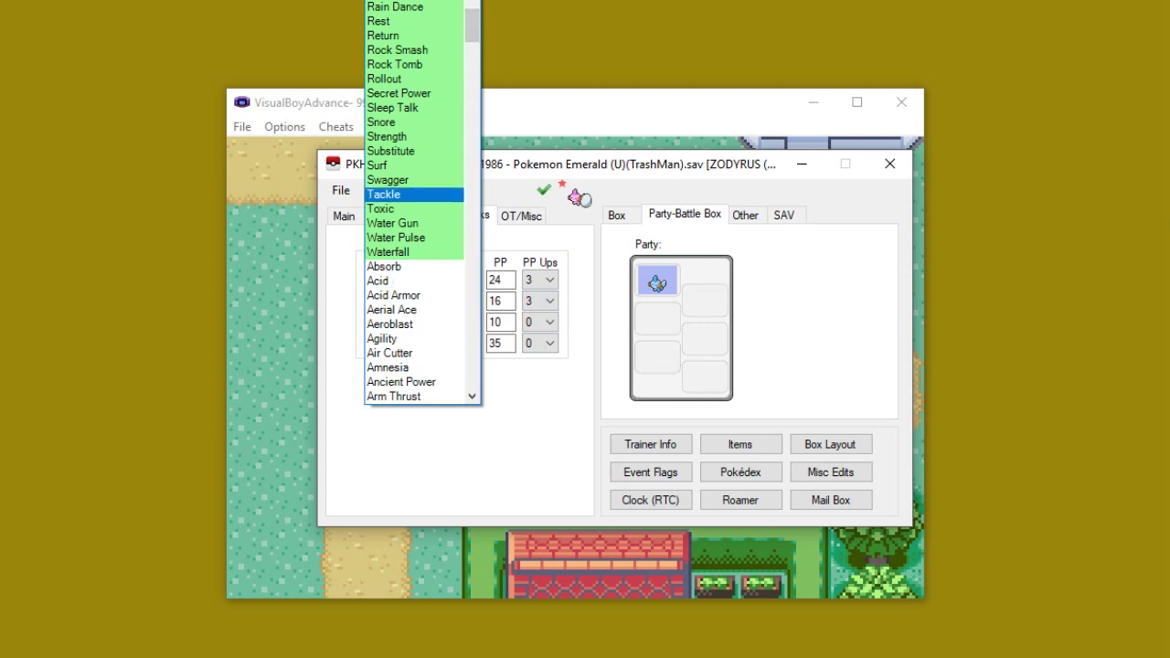
{"action": "left_click", "coordinate": [393, 165]}
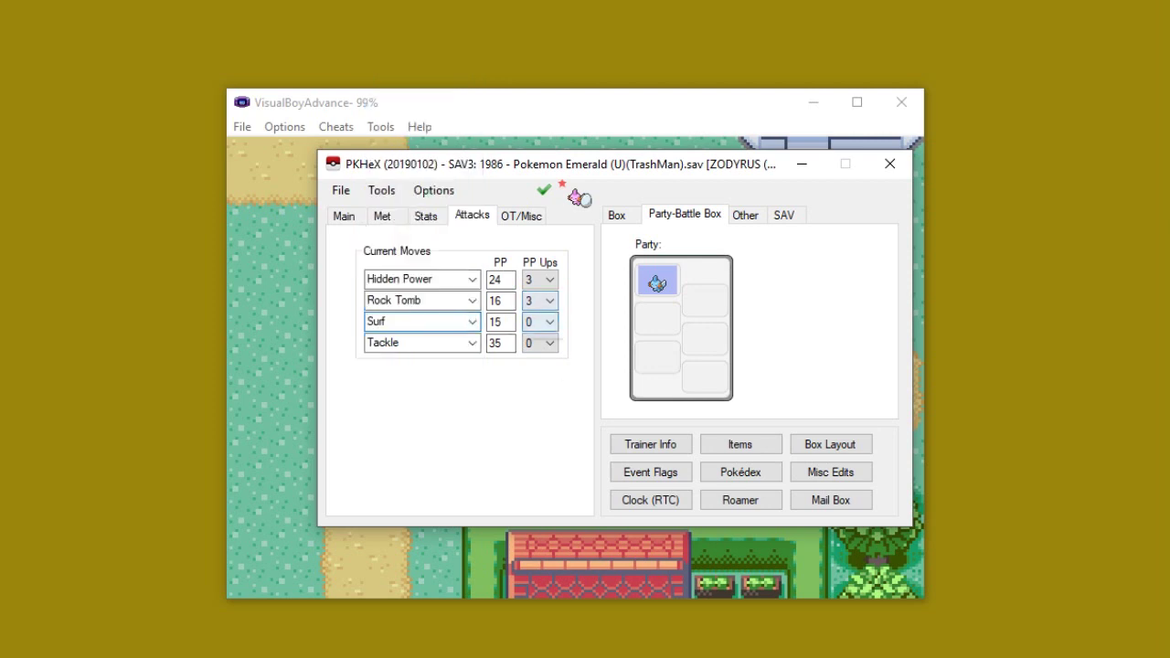
{"action": "left_click", "coordinate": [540, 321]}
{"action": "left_click", "coordinate": [539, 378]}
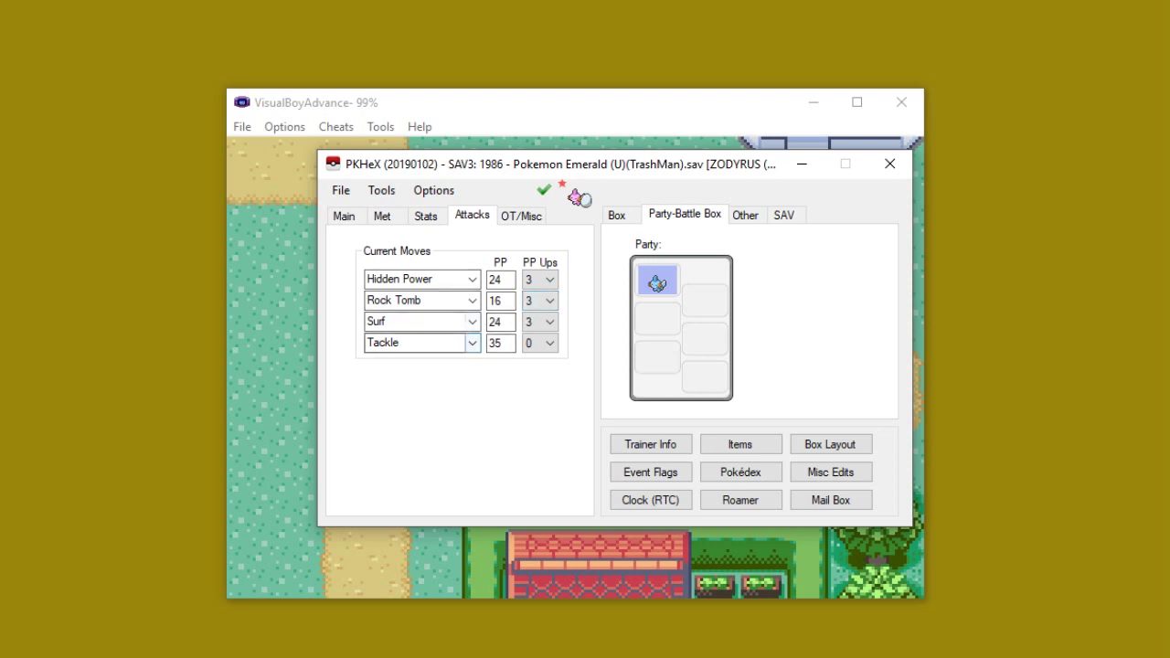
- Set Mudkip's fourth move to Ice Beam with 3 PP Ups, and store the edited Mudkip in the second party slot
{"action": "left_click", "coordinate": [471, 341]}
{"action": "scroll", "coordinate": [411, 235], "scroll_direction": "up", "scroll_amount": 7}
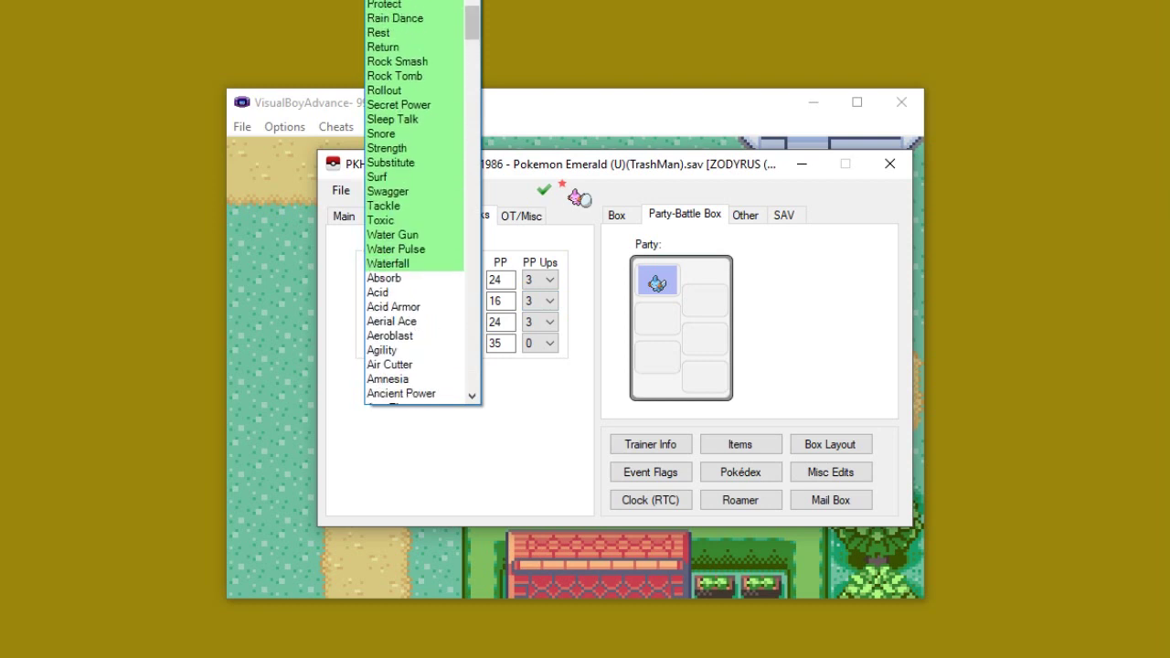
{"action": "scroll", "coordinate": [411, 228], "scroll_direction": "up", "scroll_amount": 4}
{"action": "left_click", "coordinate": [402, 181]}
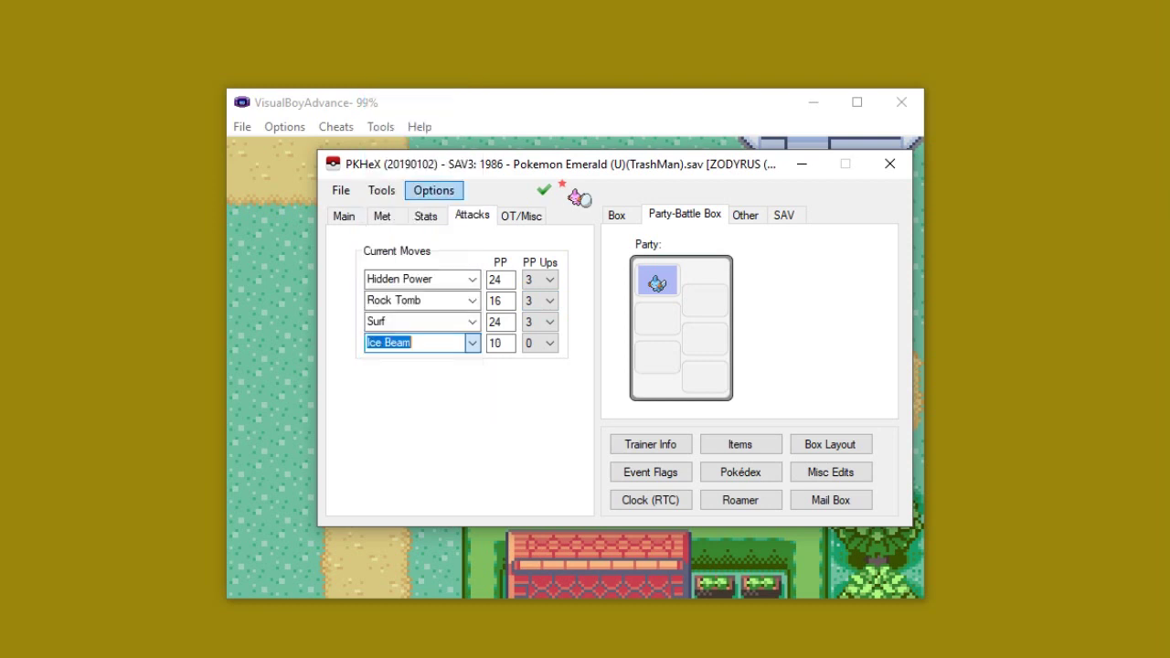
{"action": "left_click", "coordinate": [540, 342]}
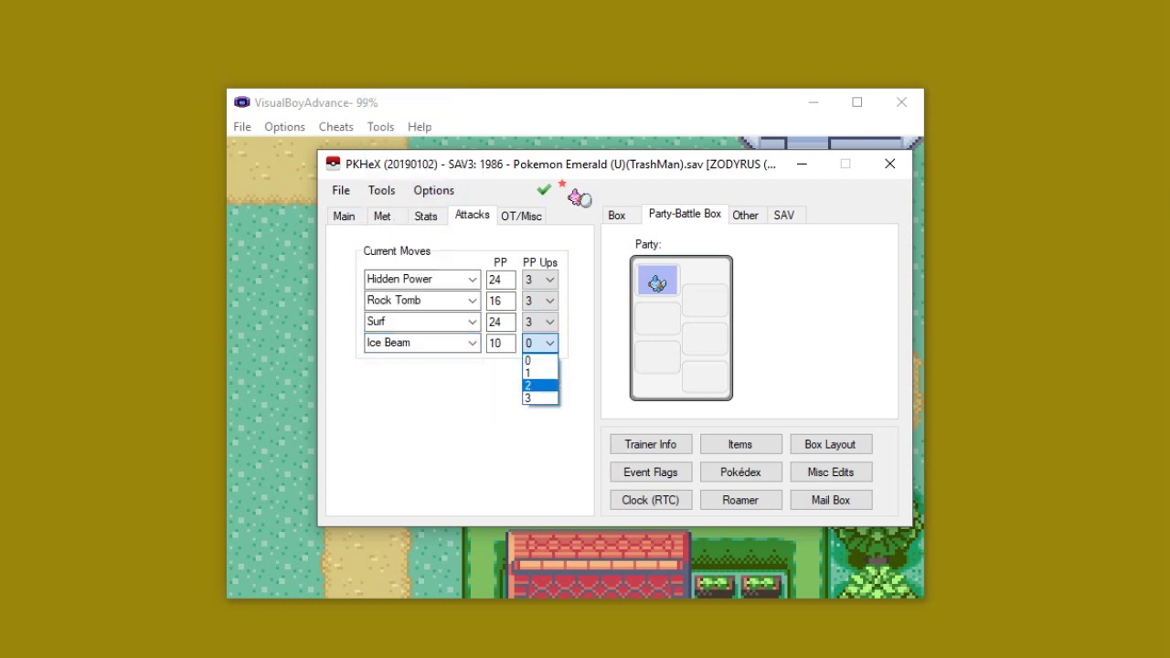
{"action": "left_click", "coordinate": [540, 399]}
{"action": "key", "text": "3"}
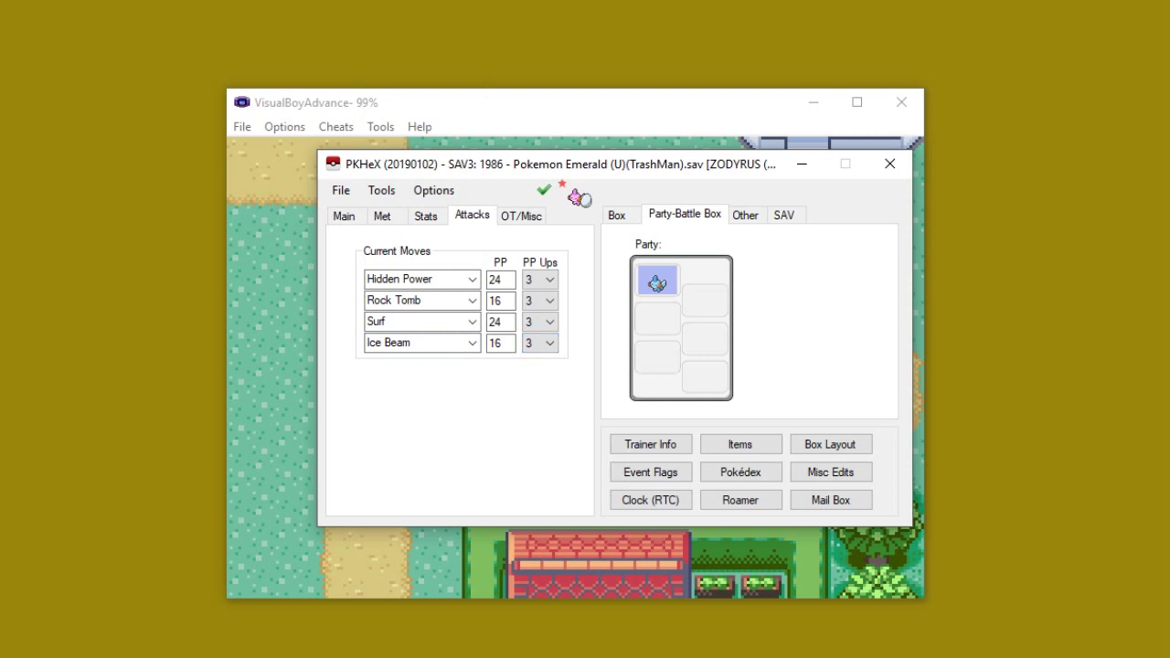
{"action": "right_click", "coordinate": [690, 298]}
{"action": "left_click", "coordinate": [740, 308]}
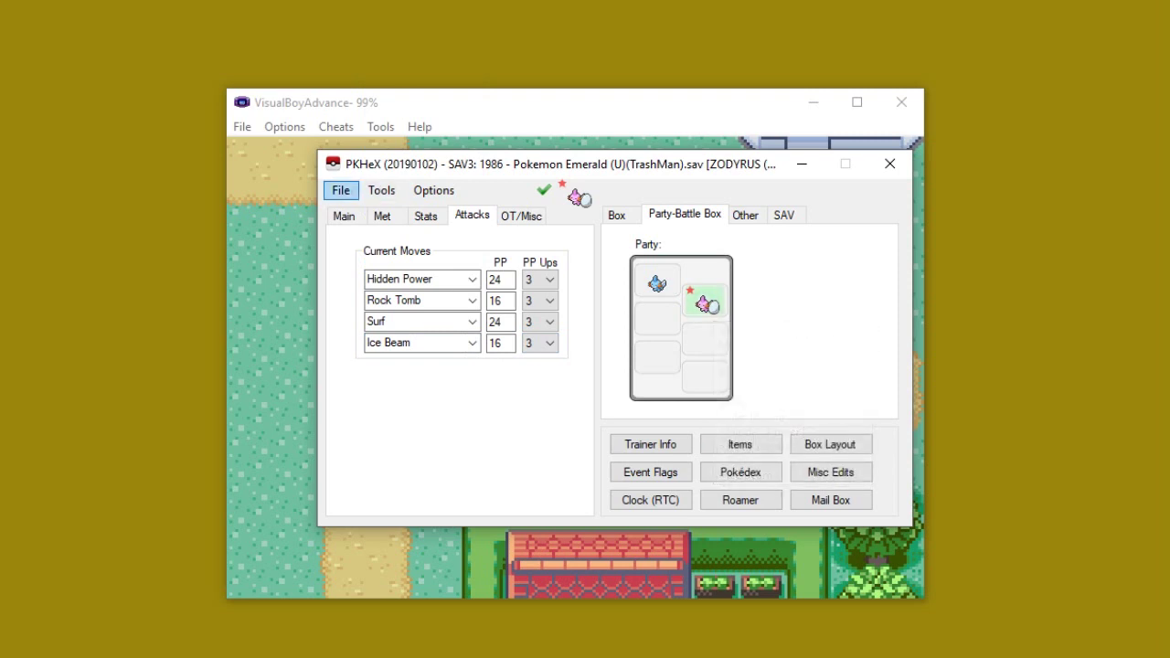
- Look over the save's item inventory, Pokédex, box layout and trainer info editors, closing each one without saving
{"action": "left_click", "coordinate": [740, 444]}
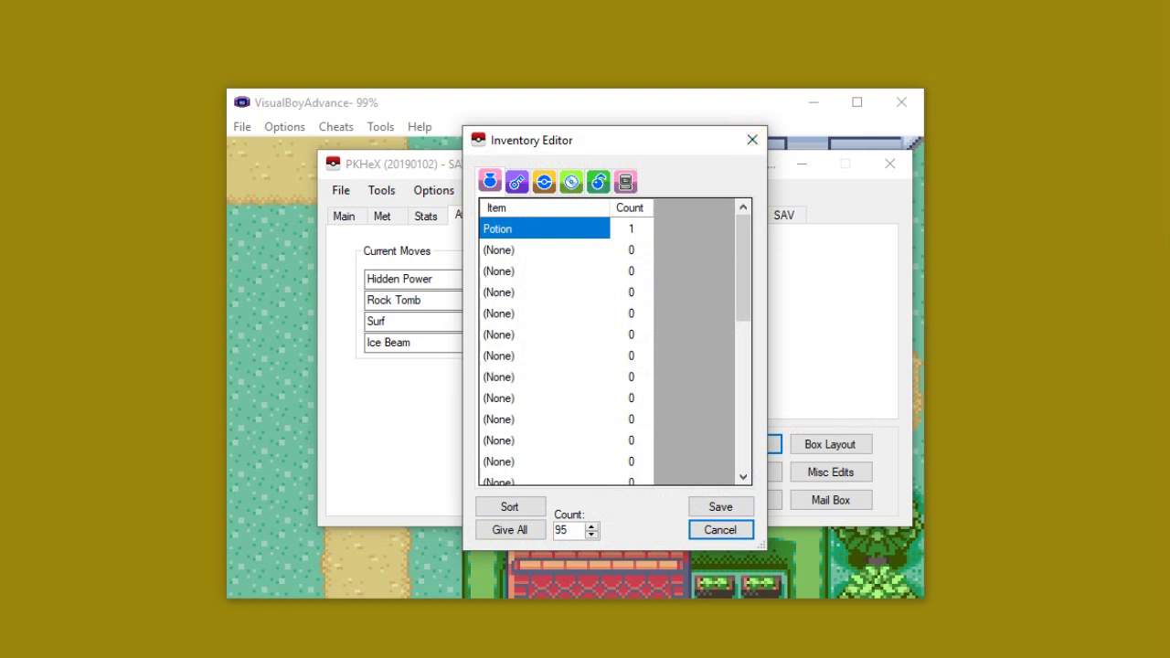
{"action": "left_click", "coordinate": [752, 139]}
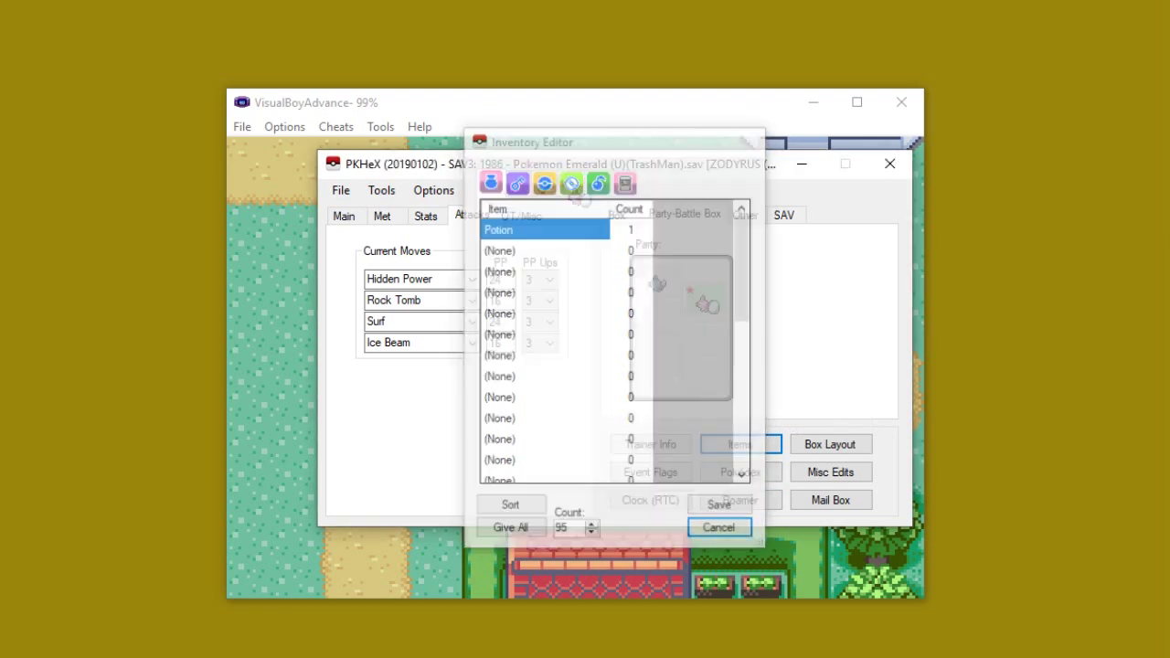
{"action": "left_click", "coordinate": [740, 472]}
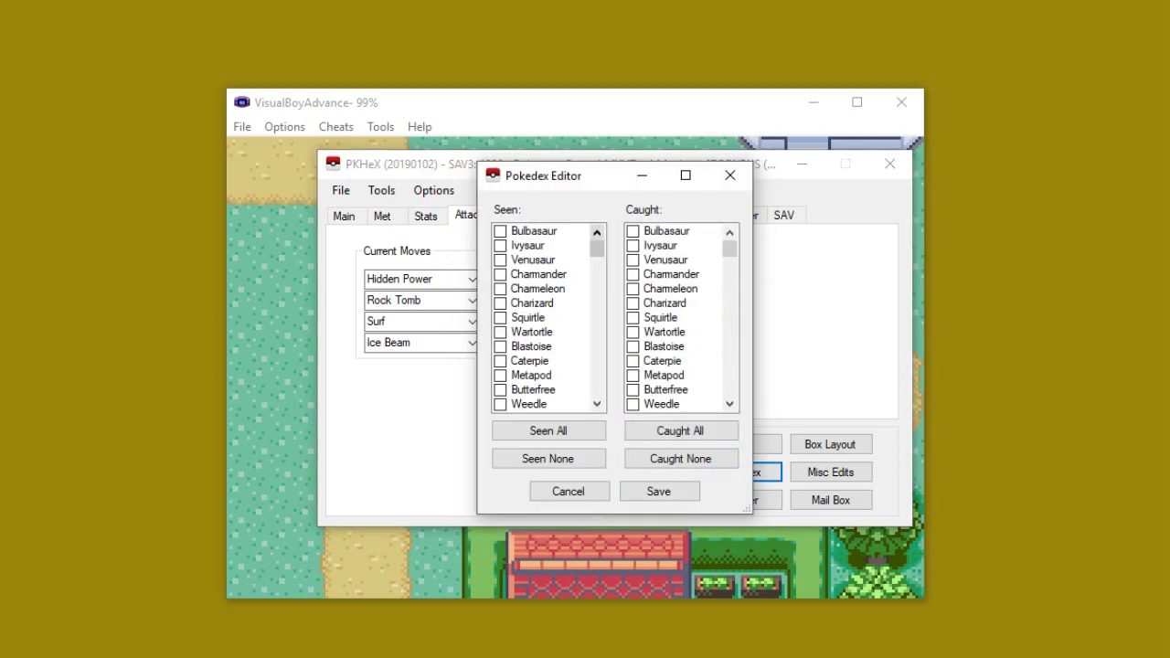
{"action": "left_click", "coordinate": [730, 174]}
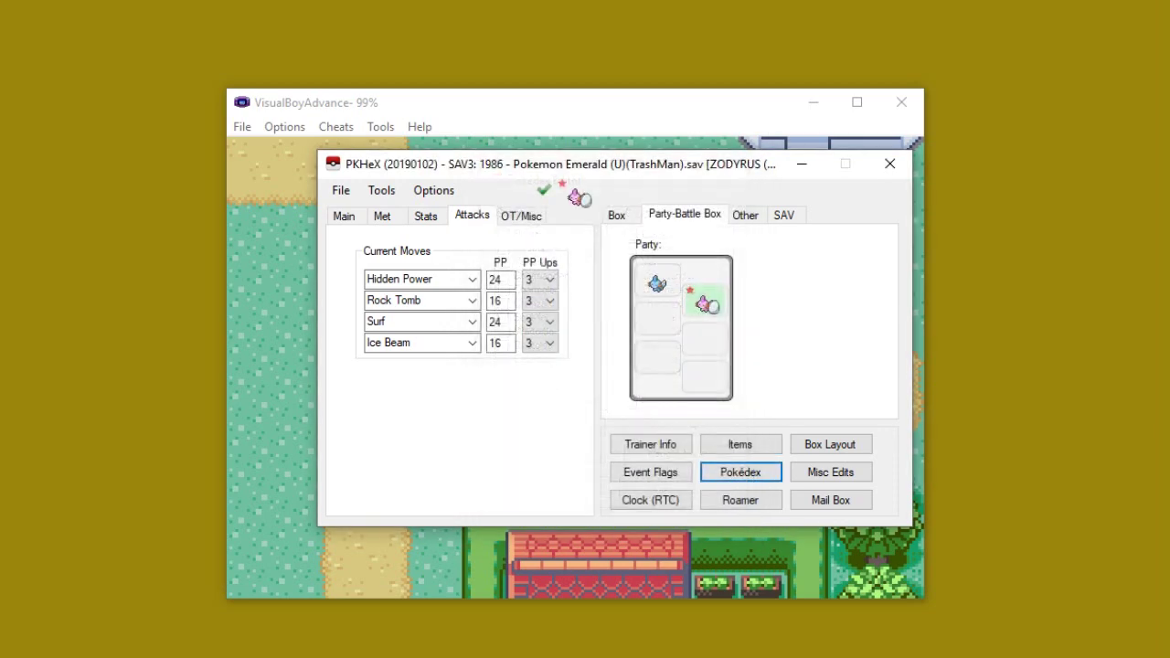
{"action": "left_click", "coordinate": [830, 444]}
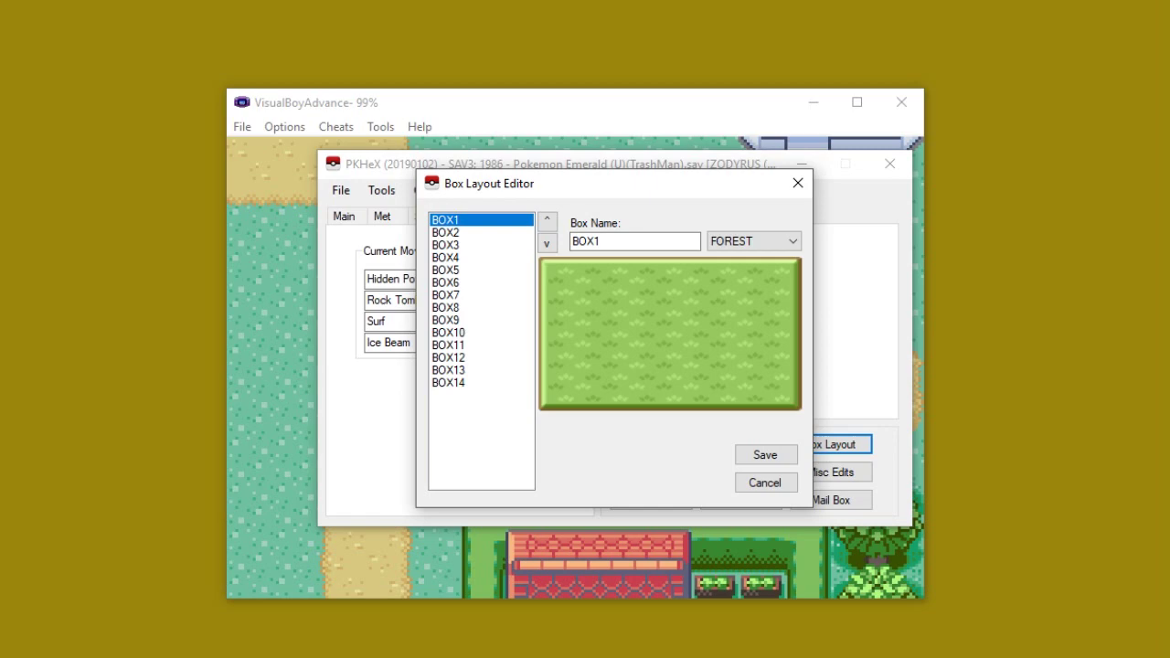
{"action": "left_click", "coordinate": [797, 182]}
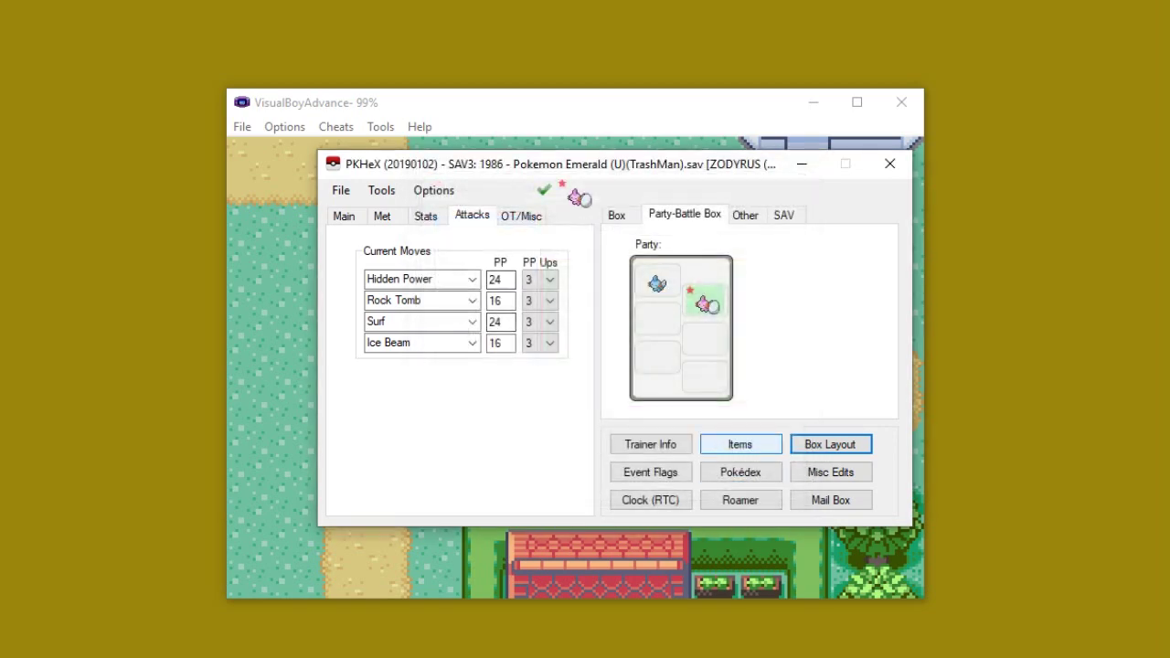
{"action": "left_click", "coordinate": [650, 444]}
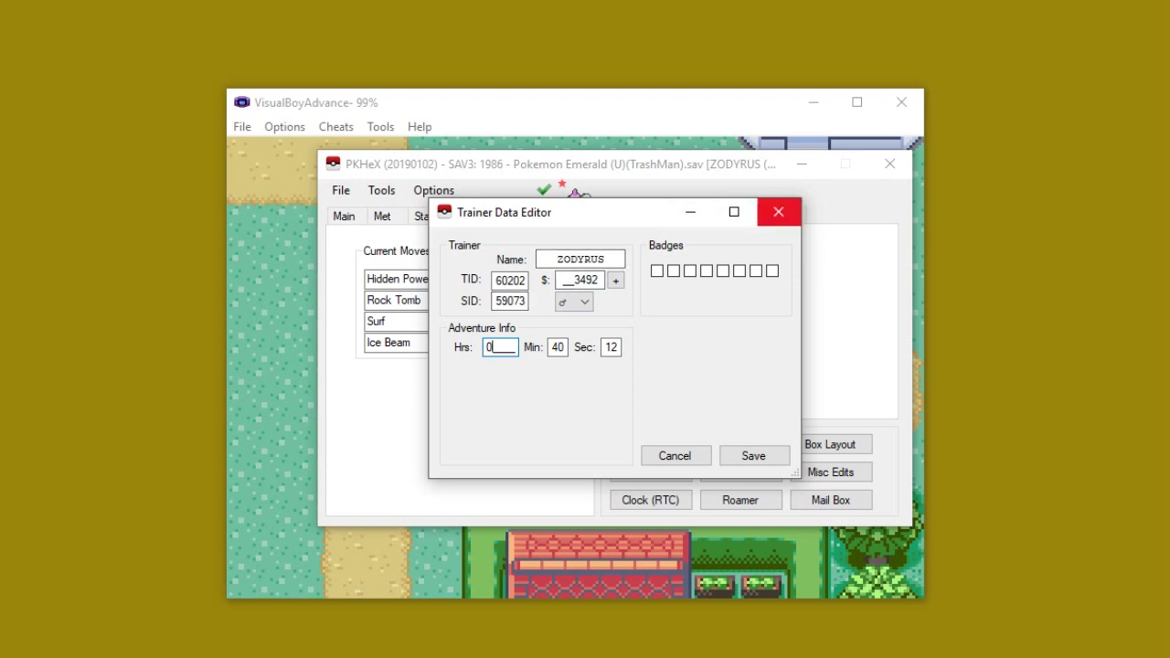
{"action": "left_click", "coordinate": [778, 212]}
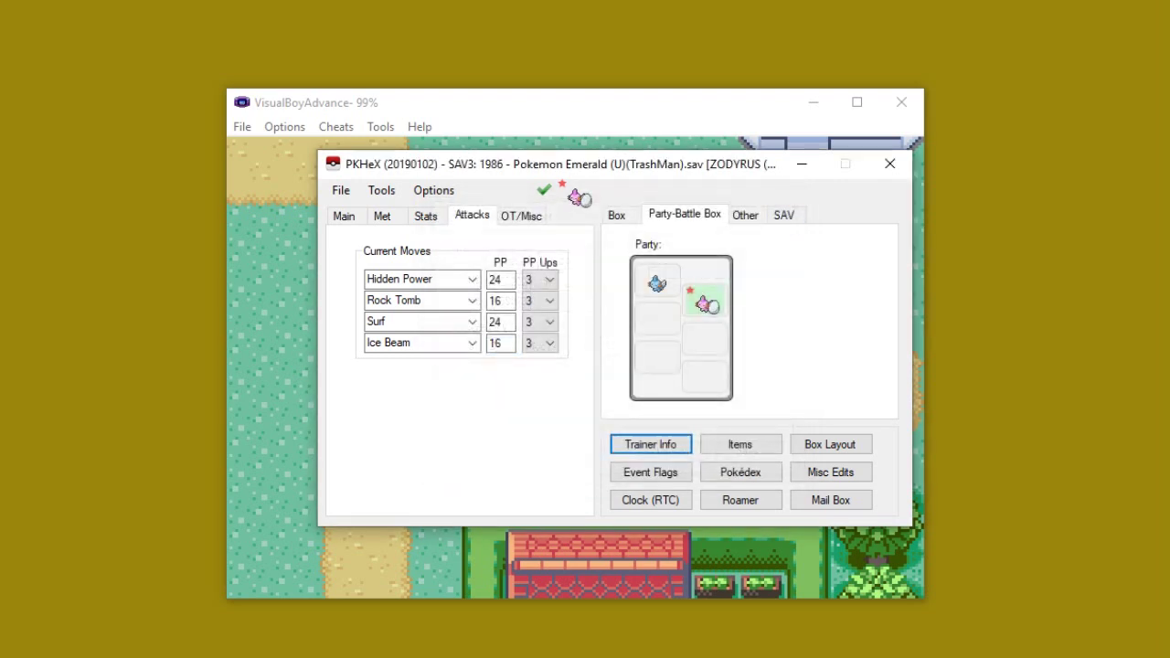
- Examine the miscellaneous edits for BP and coins, Joyful minigames, Ferry destinations and Battle Frontier streaks, and close them without saving
{"action": "left_click", "coordinate": [830, 471]}
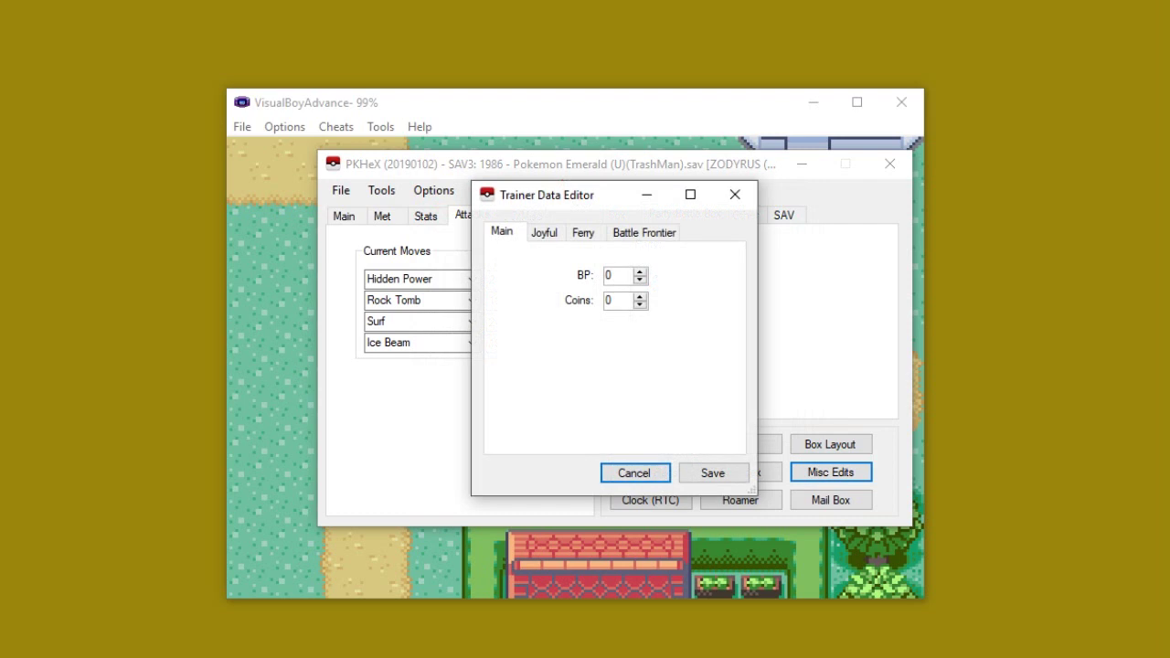
{"action": "left_click", "coordinate": [543, 232]}
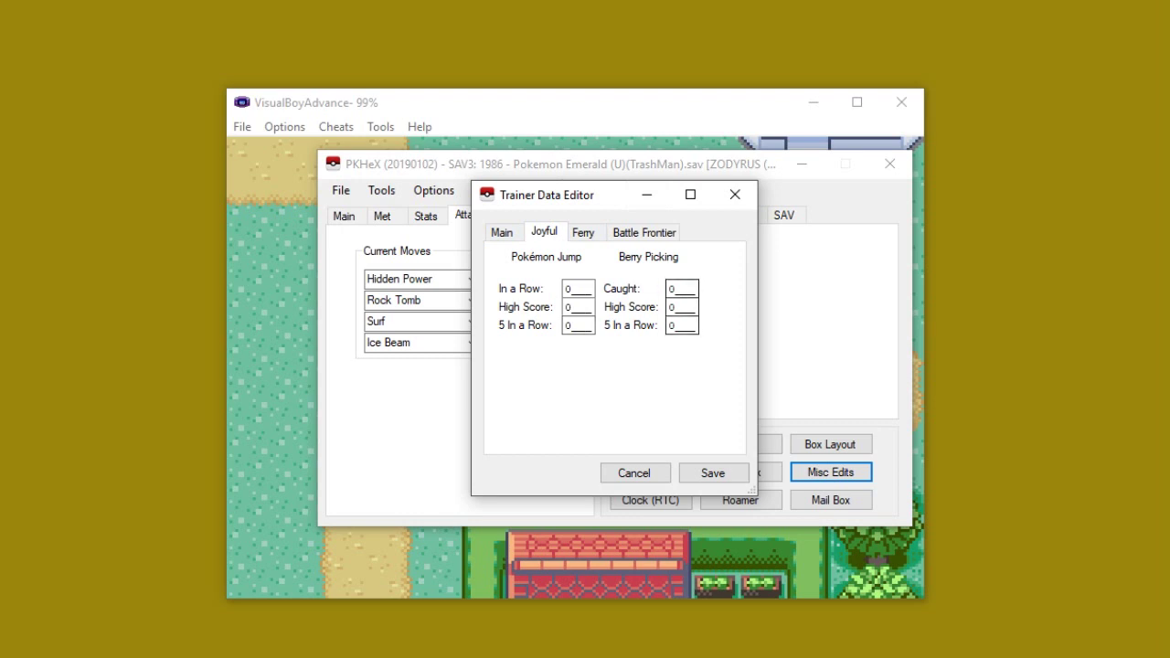
{"action": "left_click", "coordinate": [583, 233]}
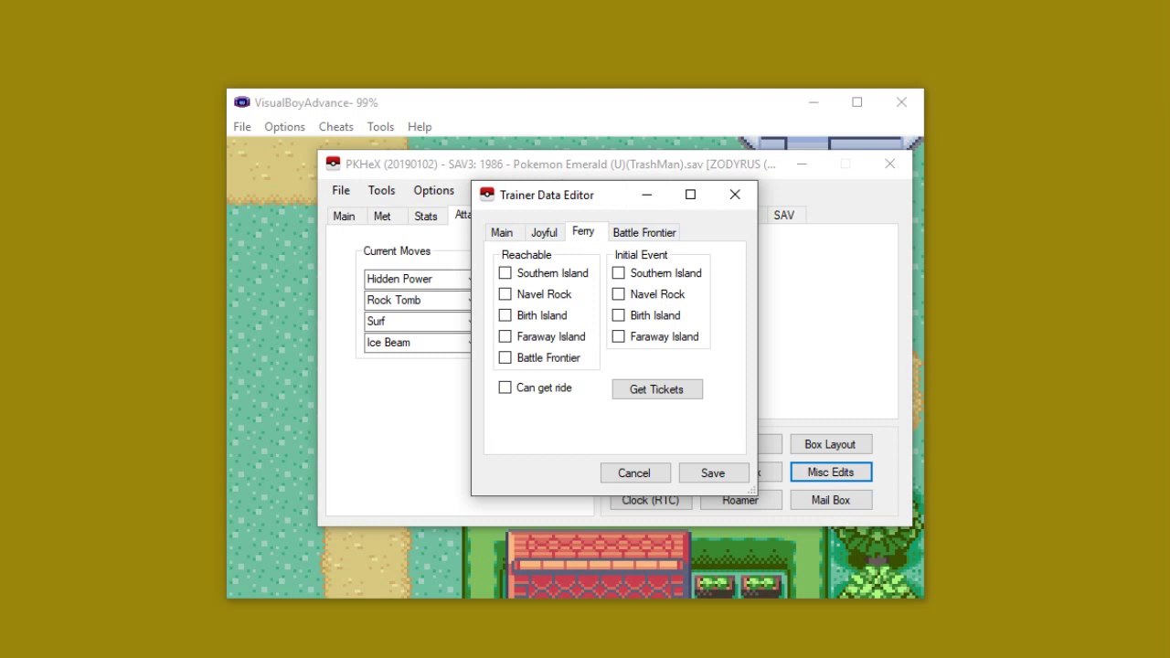
{"action": "left_click", "coordinate": [643, 232]}
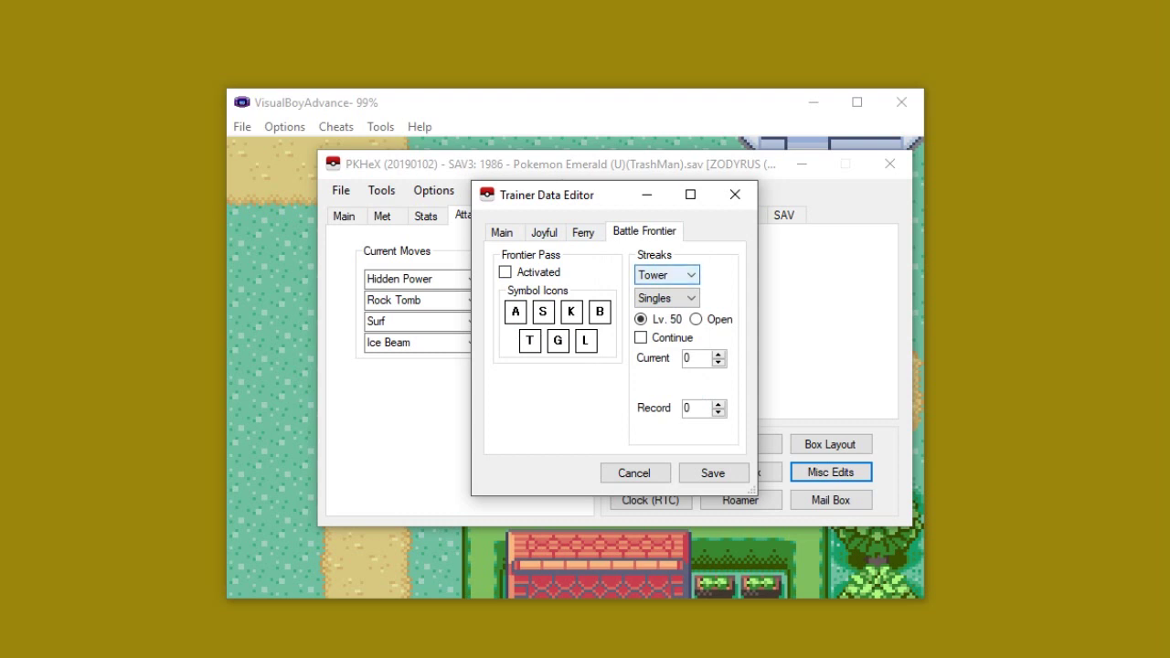
{"action": "left_click", "coordinate": [666, 274]}
{"action": "left_click", "coordinate": [651, 291]}
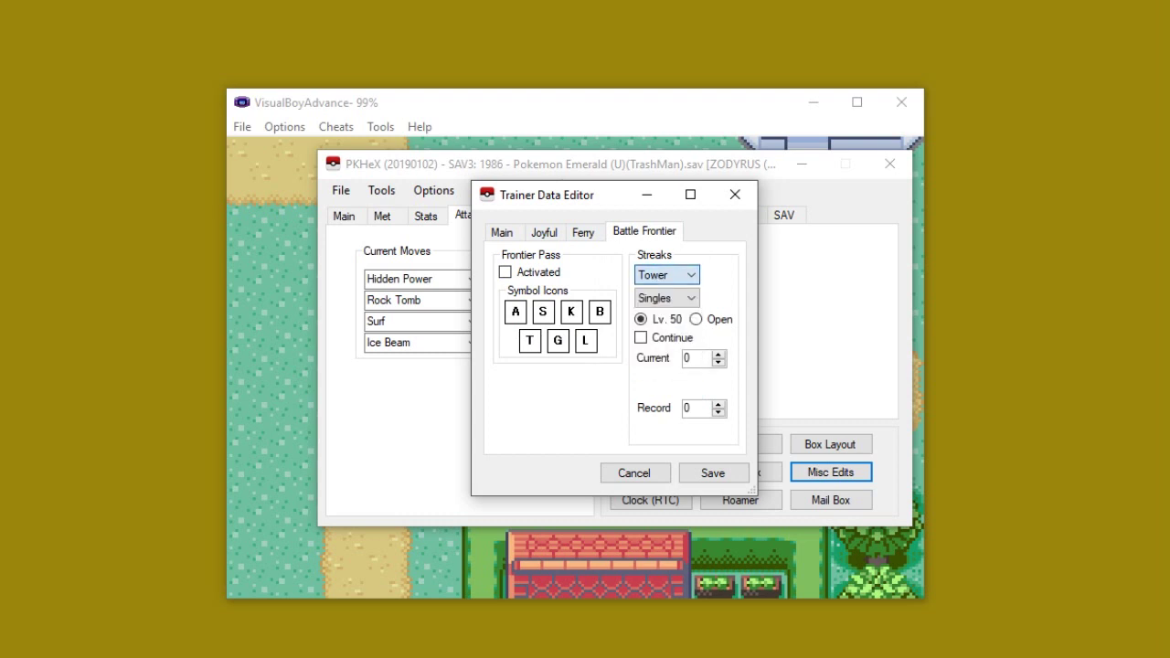
{"action": "left_click", "coordinate": [735, 194]}
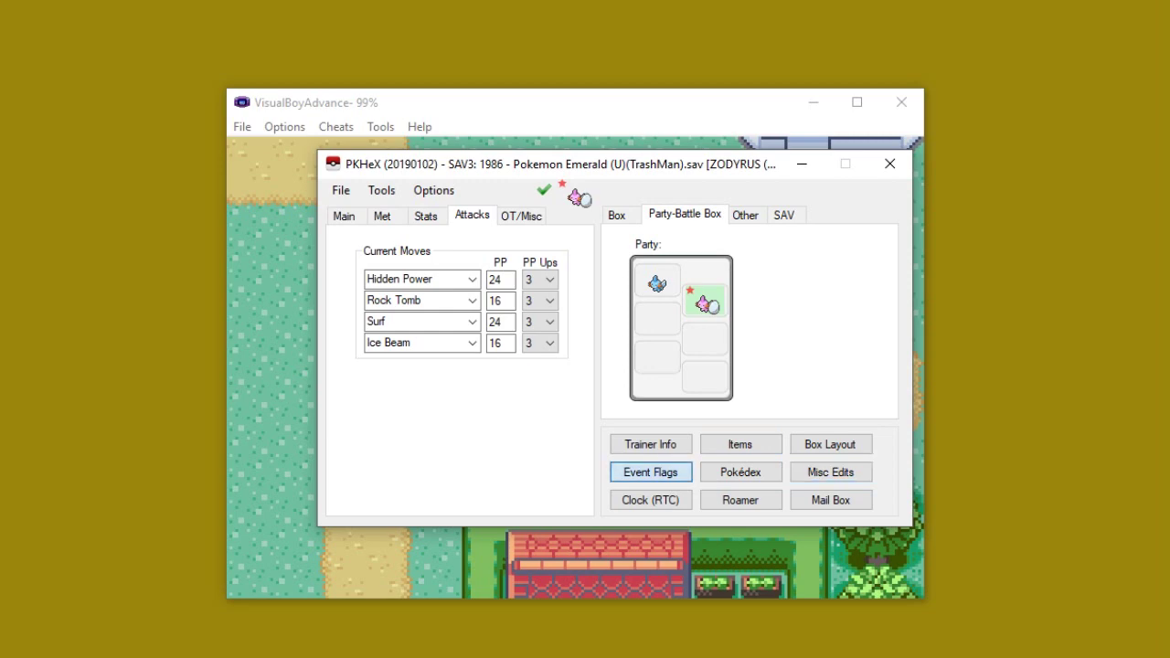
- Examine the save's event flags, from the move tutor and legendary capture entries down to the badge and system flags
{"action": "left_click", "coordinate": [650, 472]}
{"action": "scroll", "coordinate": [603, 338], "scroll_direction": "down", "scroll_amount": 20}
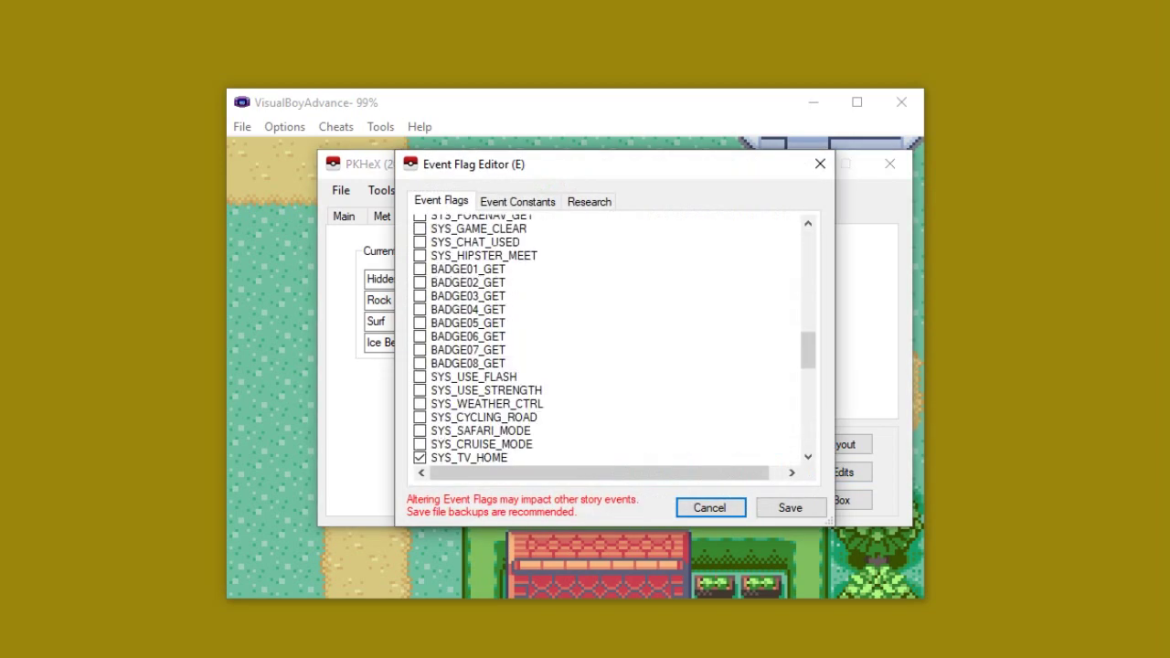
{"action": "scroll", "coordinate": [603, 338], "scroll_direction": "up", "scroll_amount": 20}
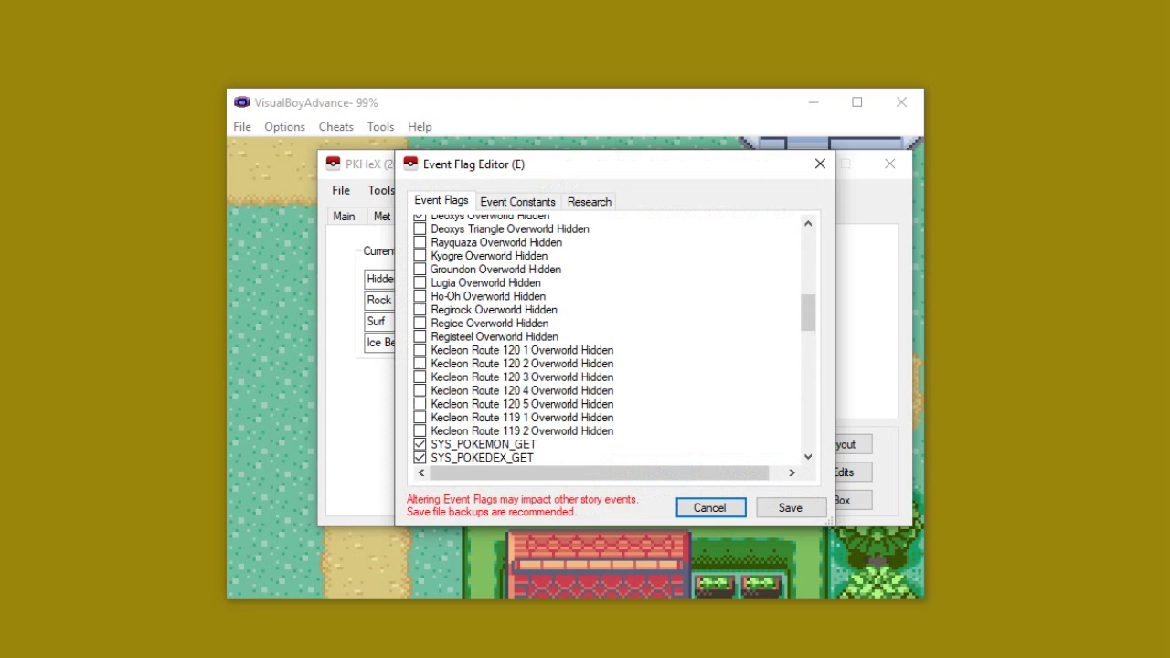
{"action": "scroll", "coordinate": [603, 338], "scroll_direction": "down", "scroll_amount": 10}
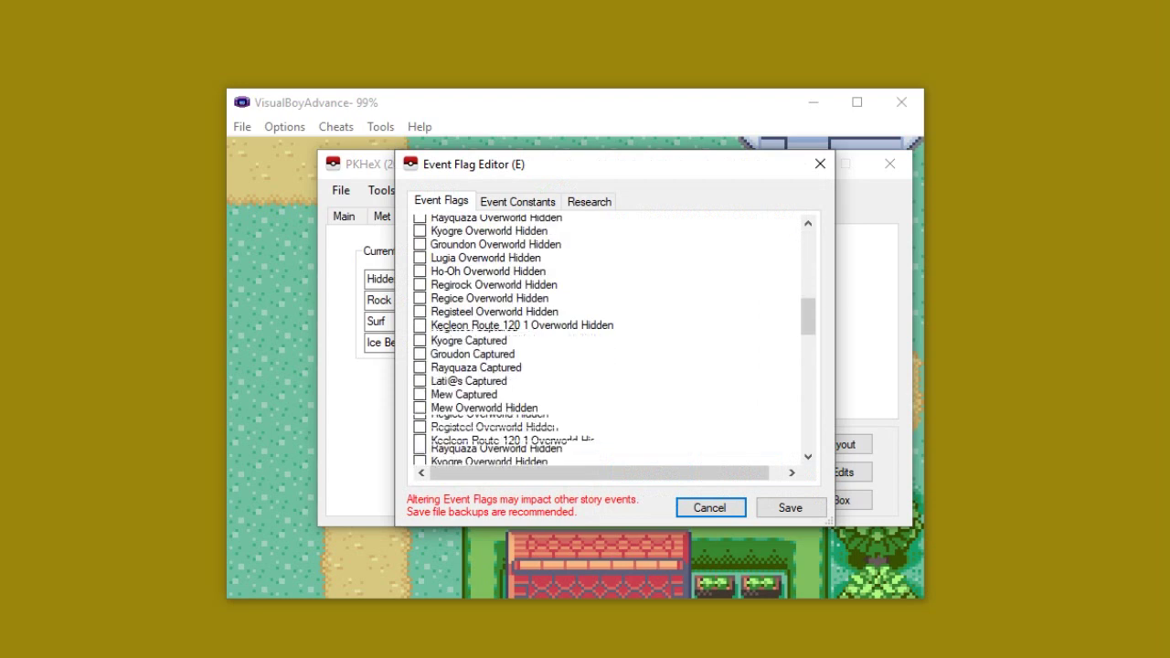
{"action": "scroll", "coordinate": [603, 338], "scroll_direction": "up", "scroll_amount": 10}
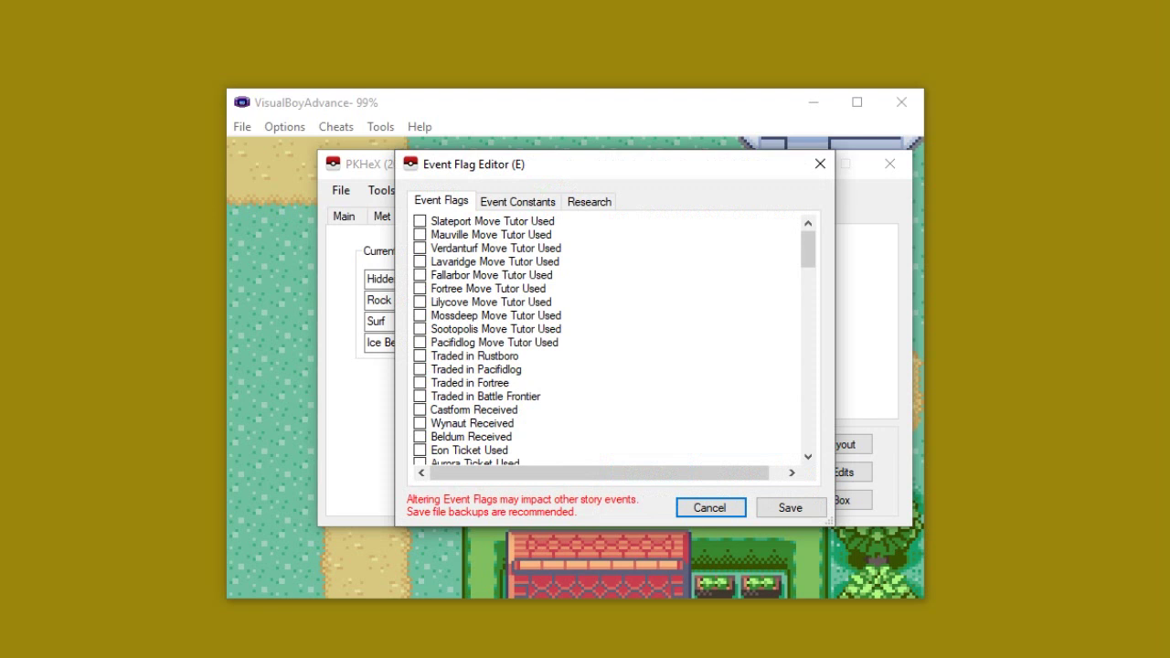
{"action": "scroll", "coordinate": [603, 338], "scroll_direction": "down", "scroll_amount": 6}
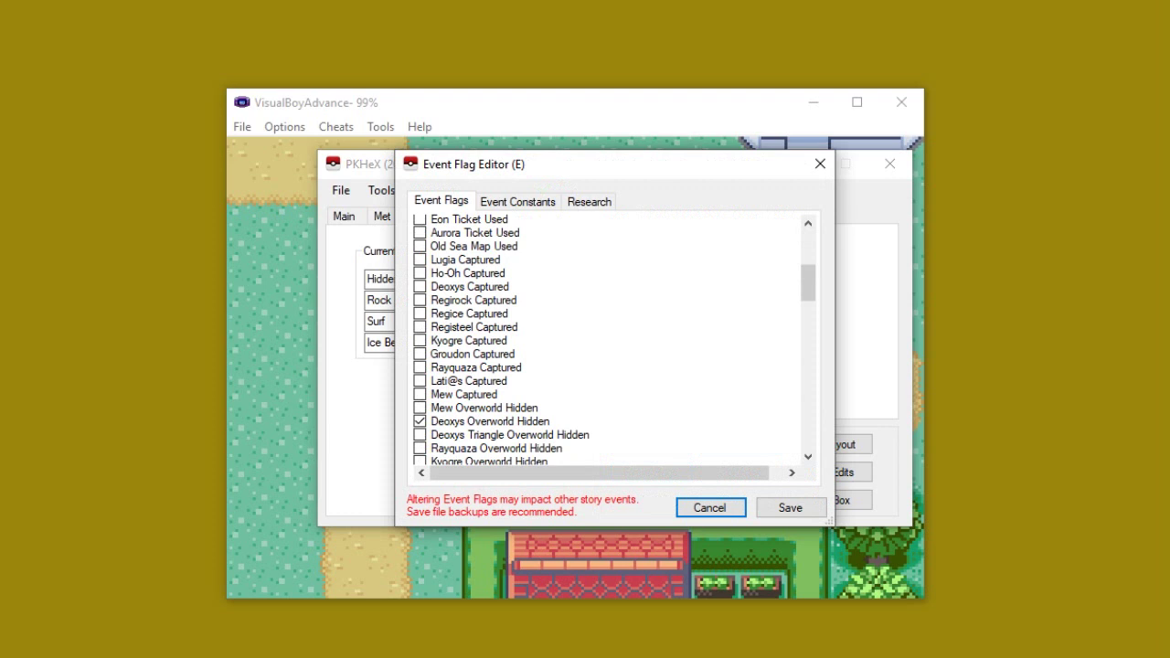
{"action": "scroll", "coordinate": [603, 338], "scroll_direction": "up", "scroll_amount": 6}
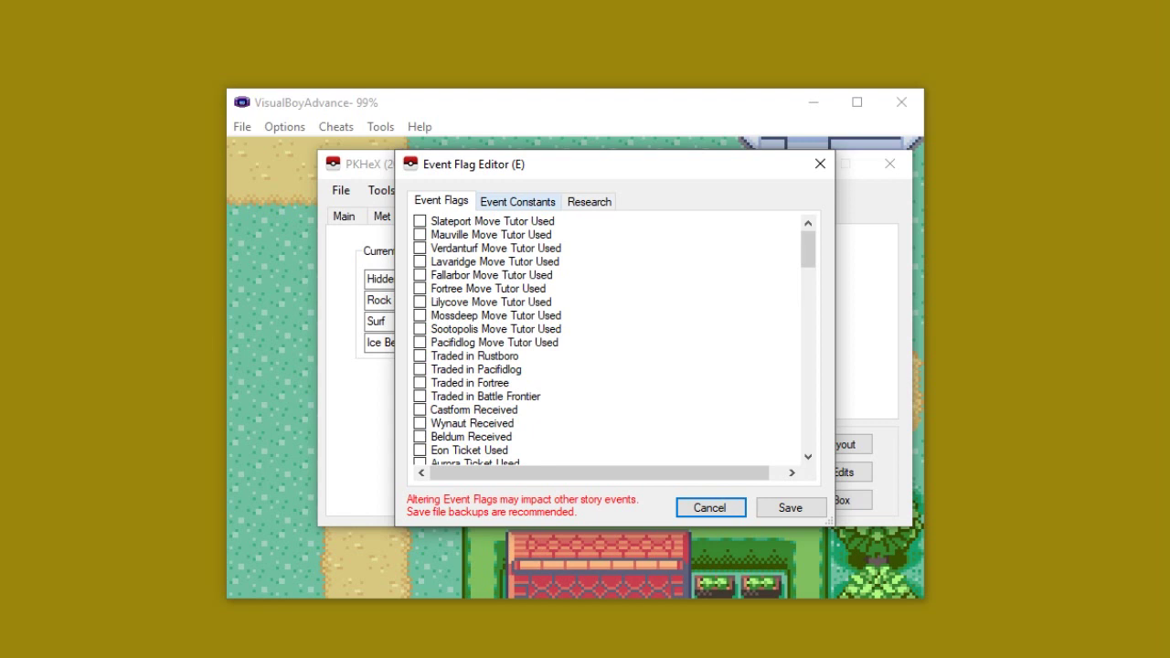
- Review the event constants and the flag research tools, and close the event flag editor without saving
{"action": "left_click", "coordinate": [517, 201]}
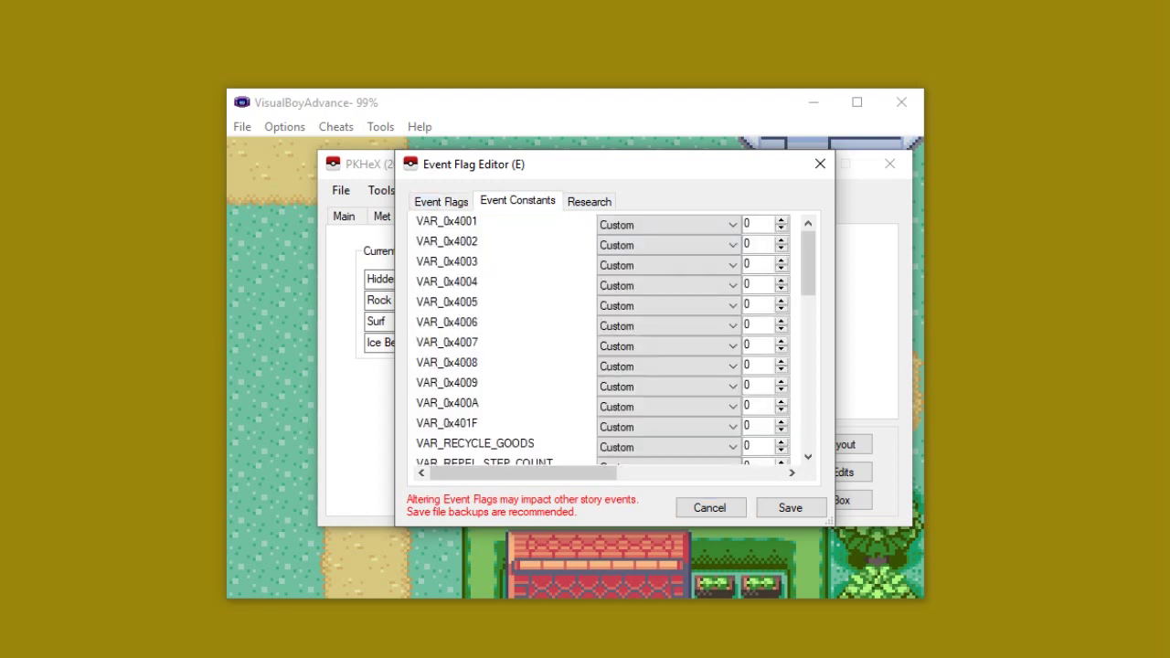
{"action": "scroll", "coordinate": [605, 340], "scroll_direction": "down", "scroll_amount": 6}
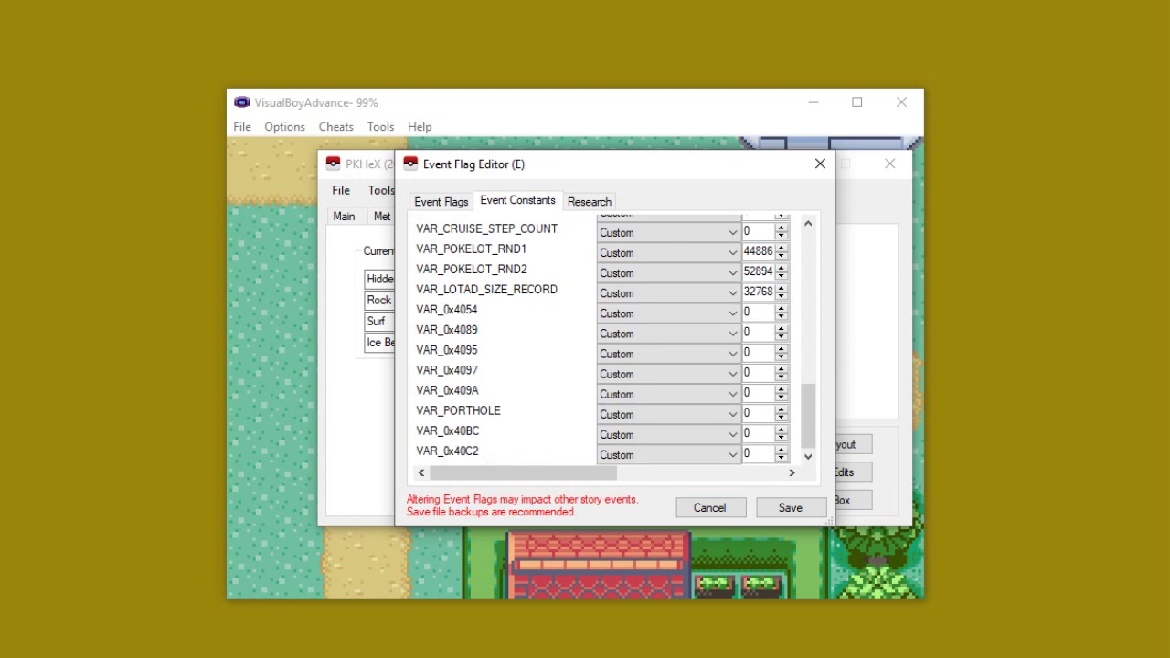
{"action": "scroll", "coordinate": [605, 340], "scroll_direction": "up", "scroll_amount": 6}
{"action": "scroll", "coordinate": [605, 340], "scroll_direction": "down", "scroll_amount": 6}
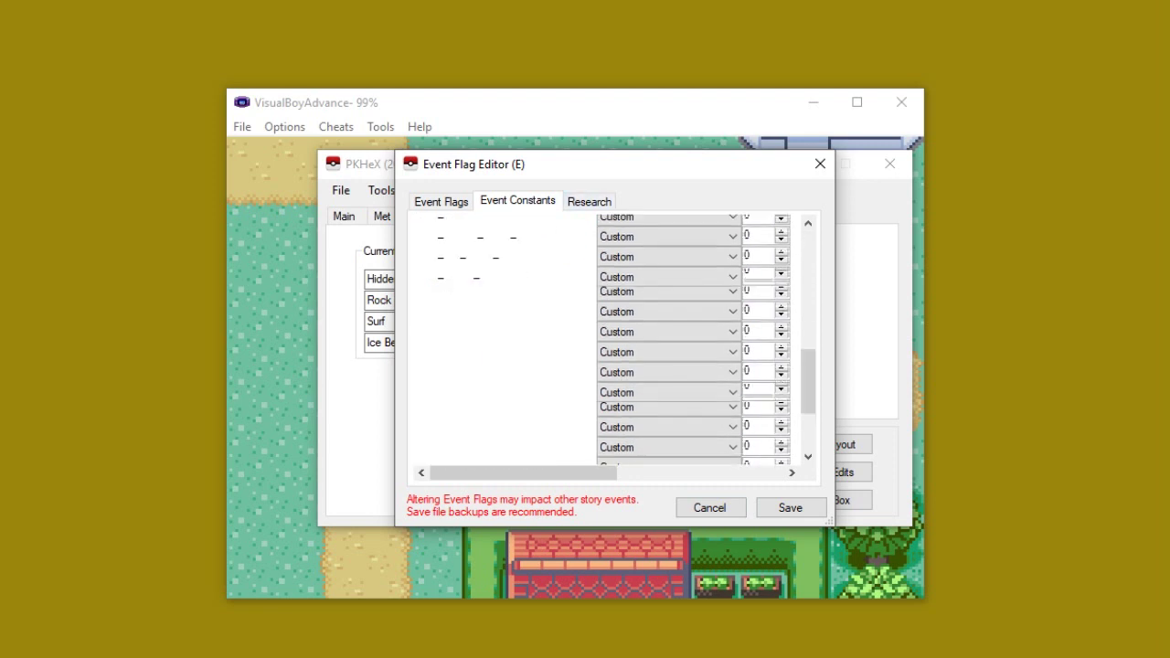
{"action": "scroll", "coordinate": [605, 340], "scroll_direction": "up", "scroll_amount": 1}
{"action": "left_click", "coordinate": [589, 201]}
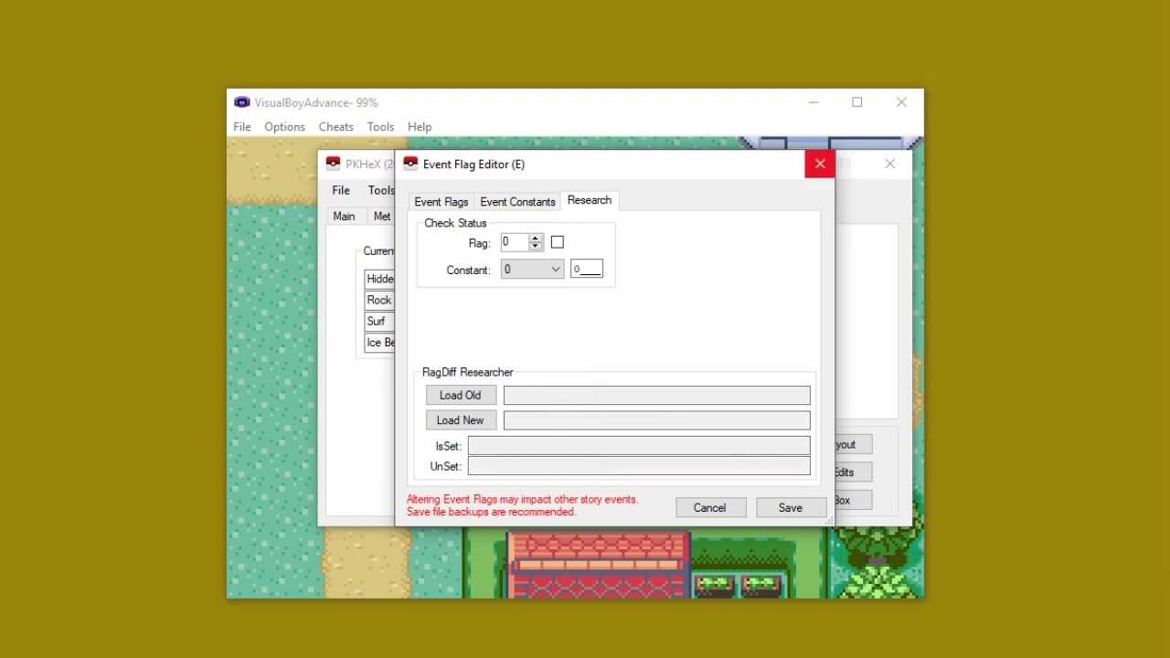
{"action": "left_click", "coordinate": [819, 164]}
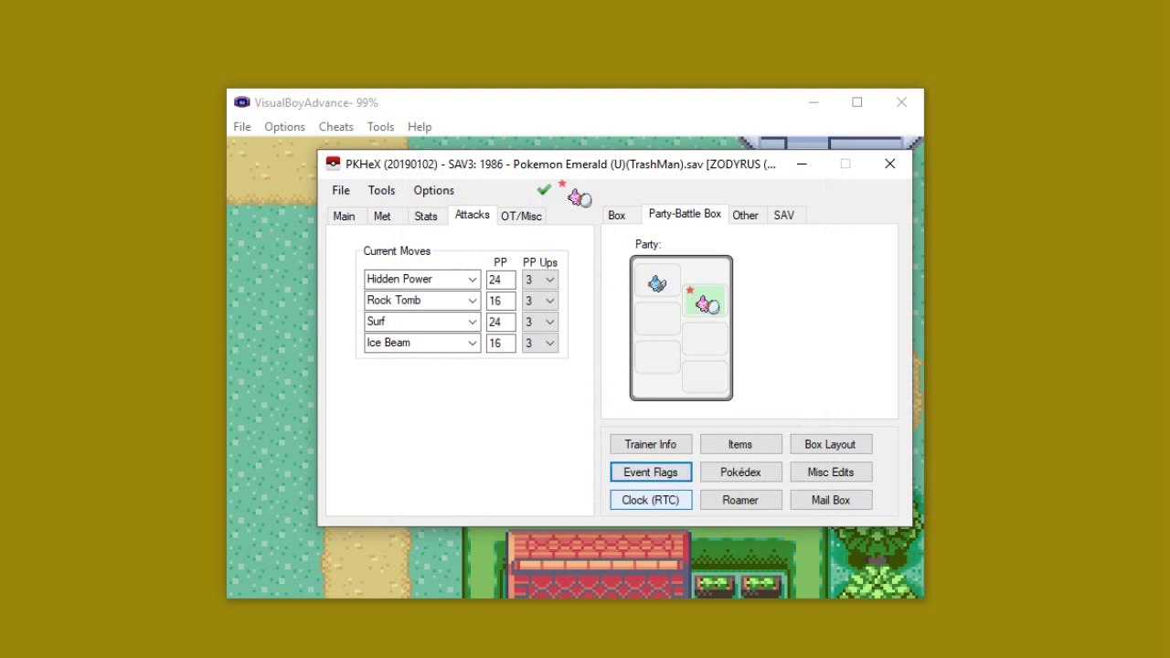
- Look over the real time clock, roamer and mailbox editors, closing each one without saving
{"action": "left_click", "coordinate": [649, 500]}
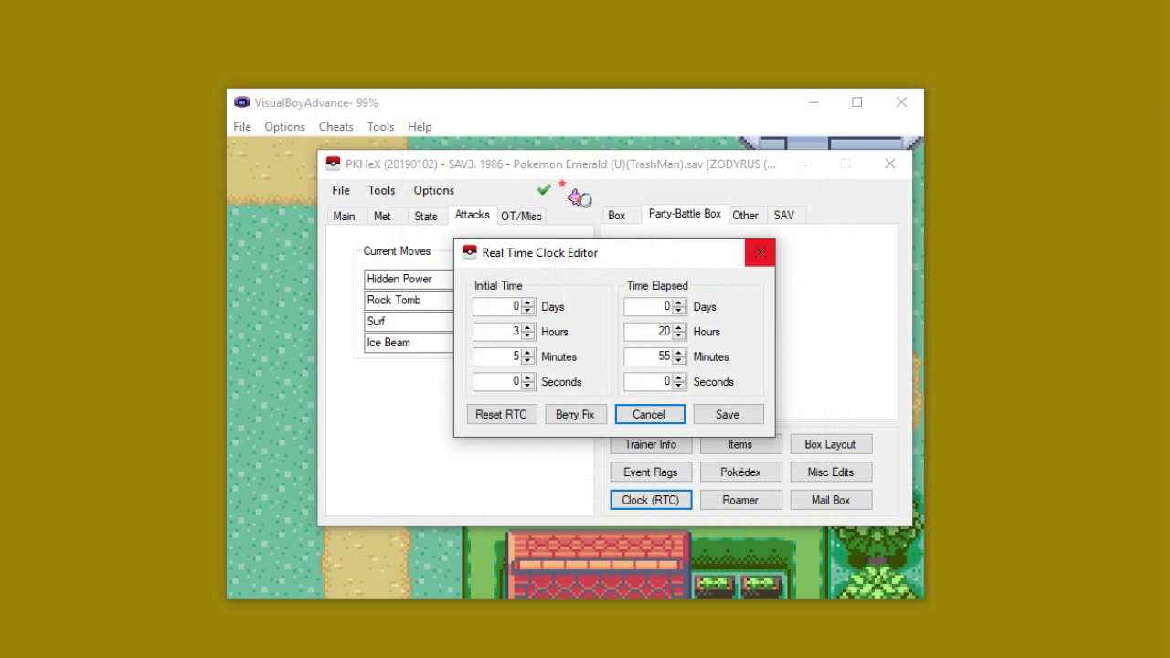
{"action": "left_click", "coordinate": [759, 252]}
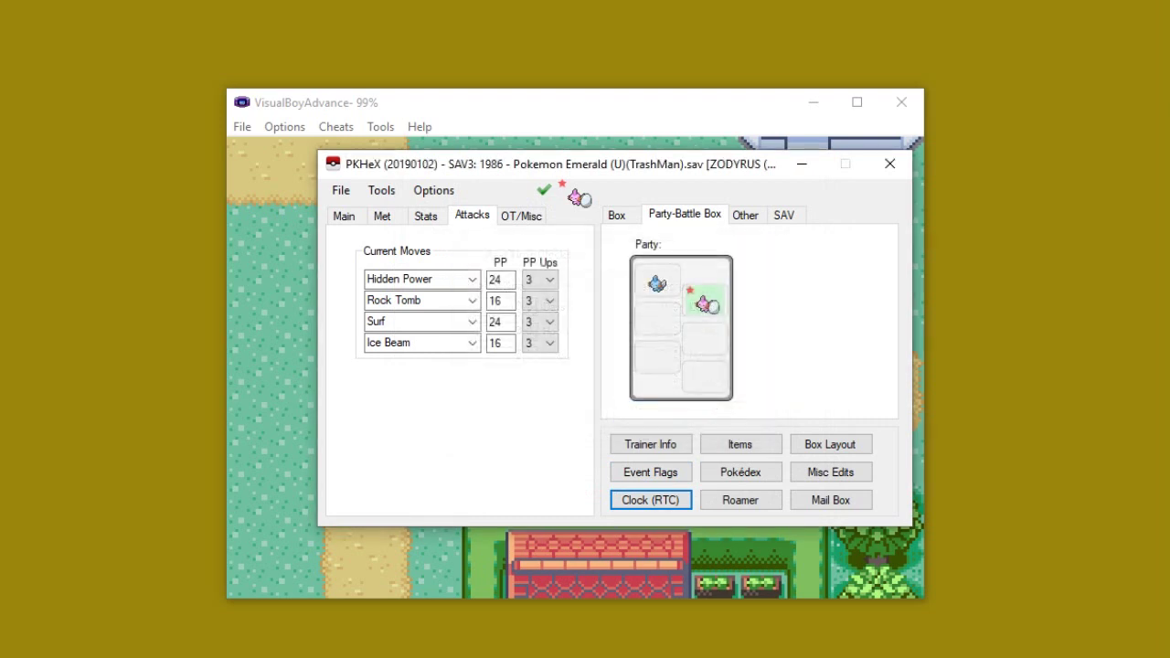
{"action": "left_click", "coordinate": [741, 500]}
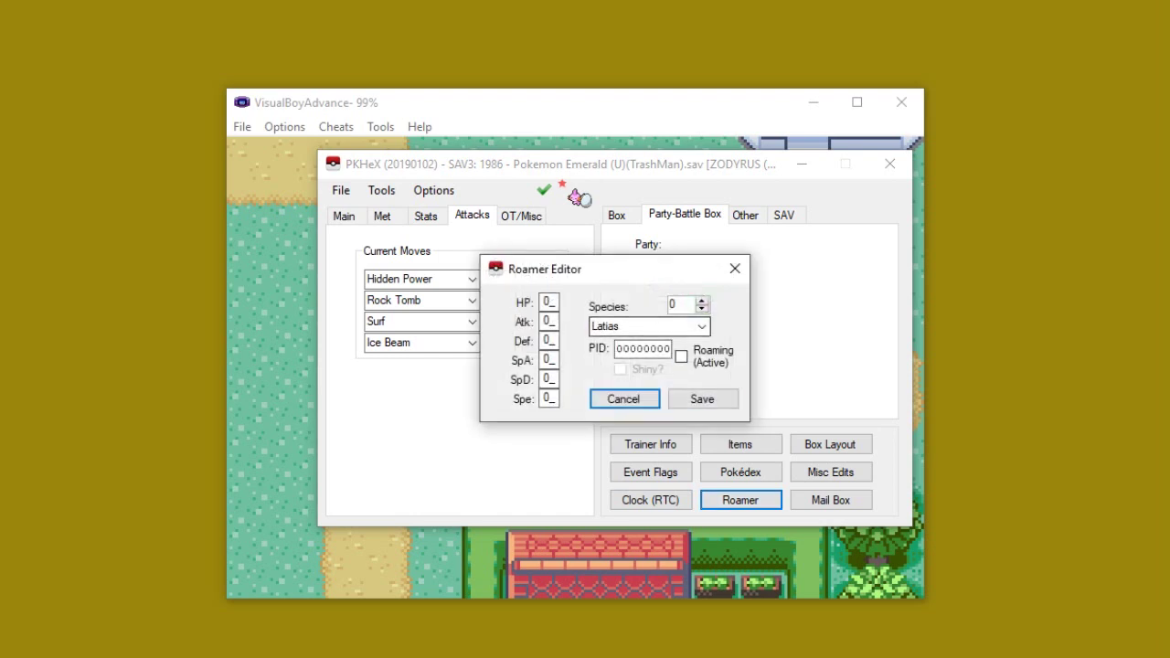
{"action": "left_click", "coordinate": [605, 326]}
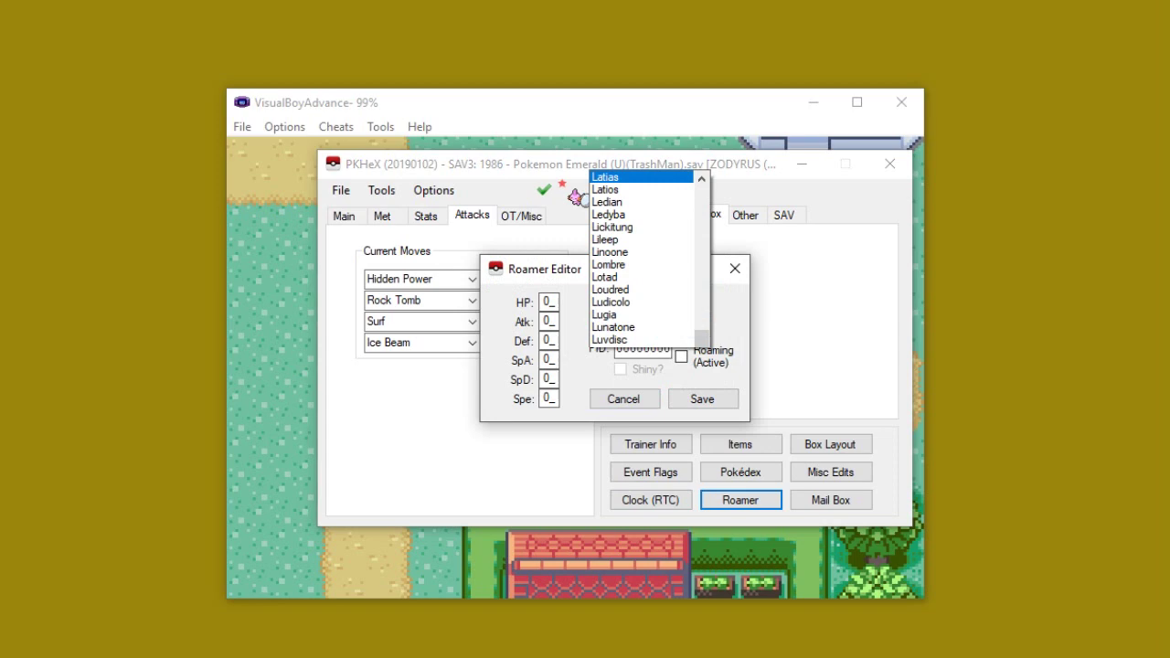
{"action": "key", "text": "Return"}
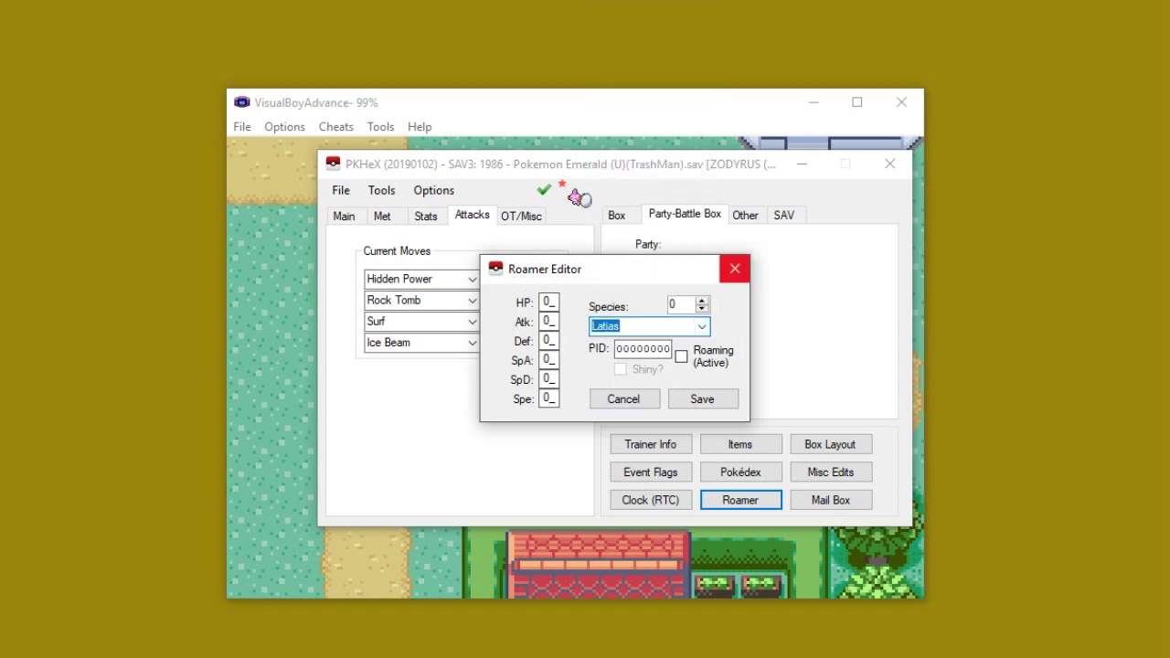
{"action": "left_click", "coordinate": [734, 268]}
{"action": "left_click", "coordinate": [831, 500]}
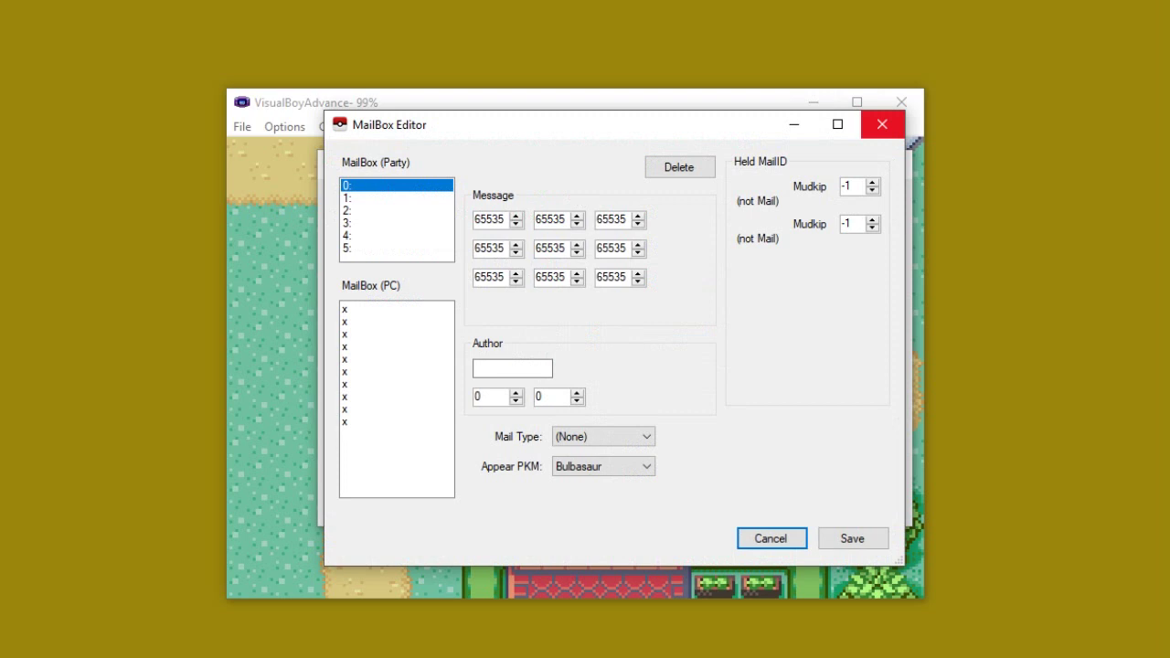
{"action": "left_click", "coordinate": [882, 124]}
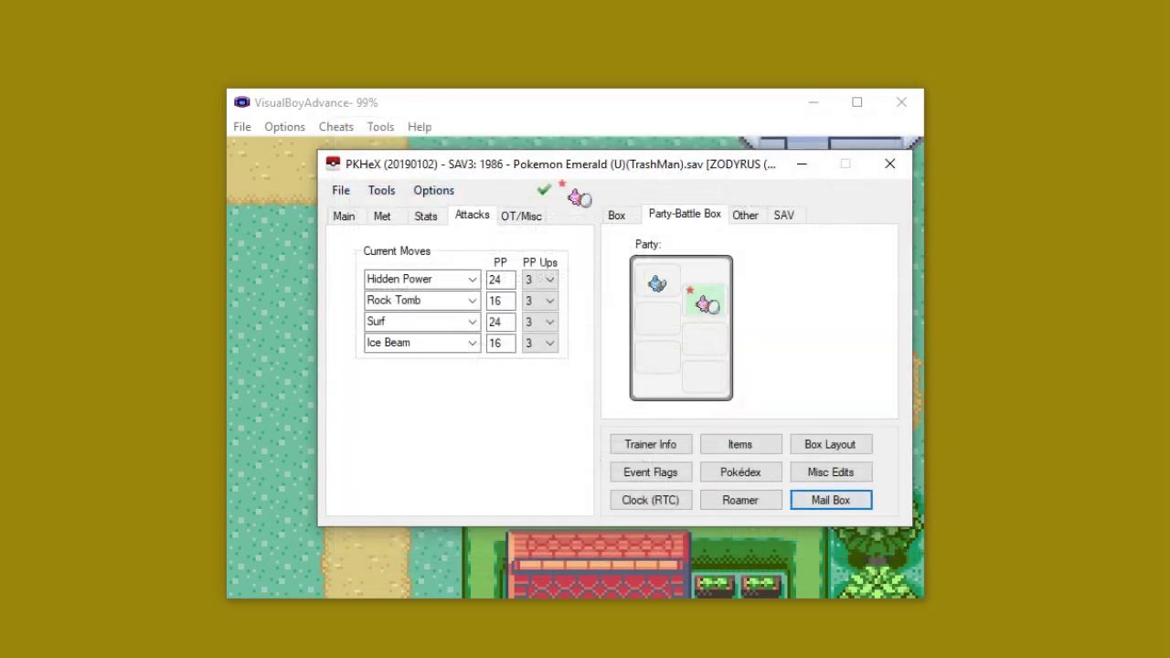
- View the daycare data and BOX1, and browse the species choices for the loaded Mudkip without changing it
{"action": "left_click", "coordinate": [746, 215]}
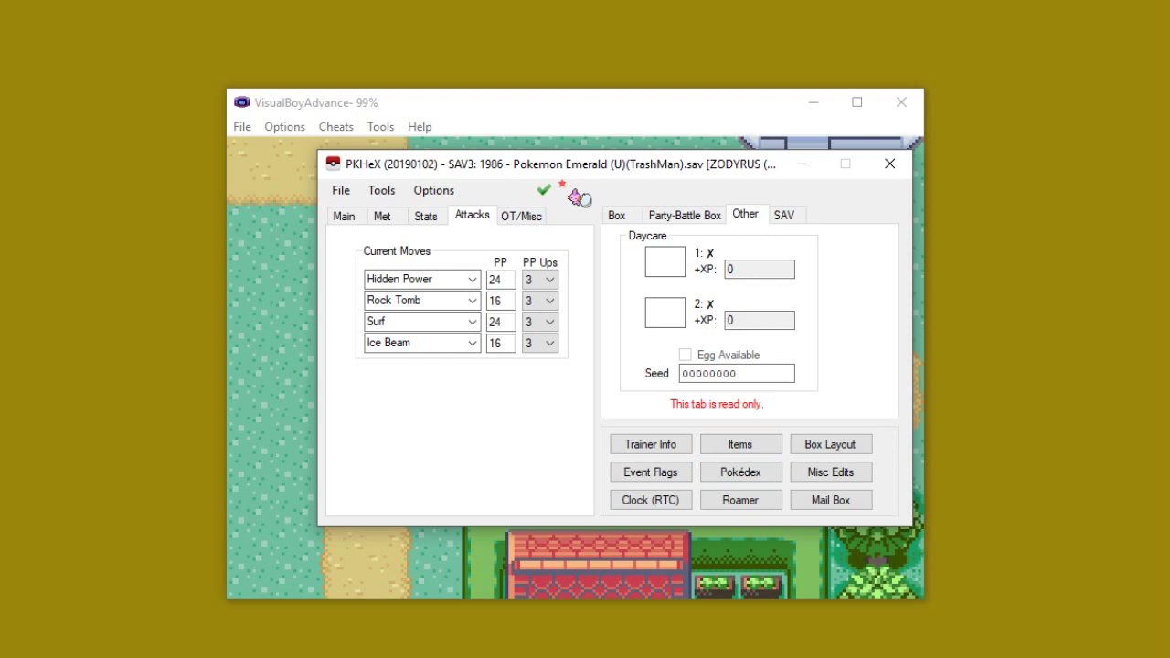
{"action": "left_click", "coordinate": [617, 215]}
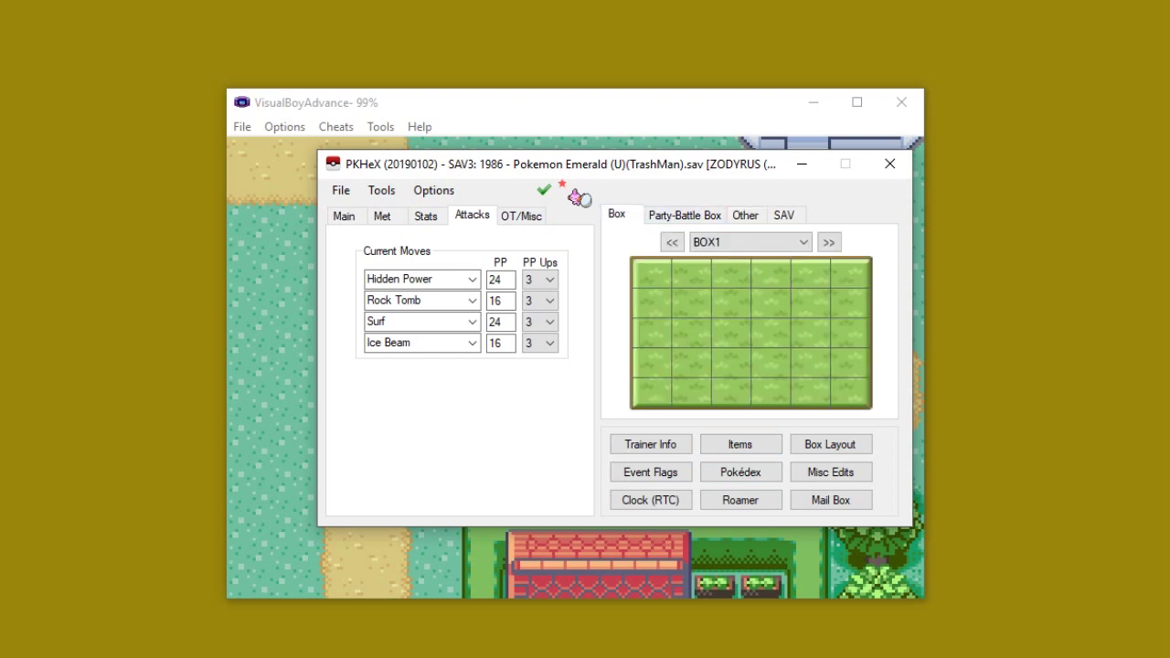
{"action": "left_click", "coordinate": [344, 216]}
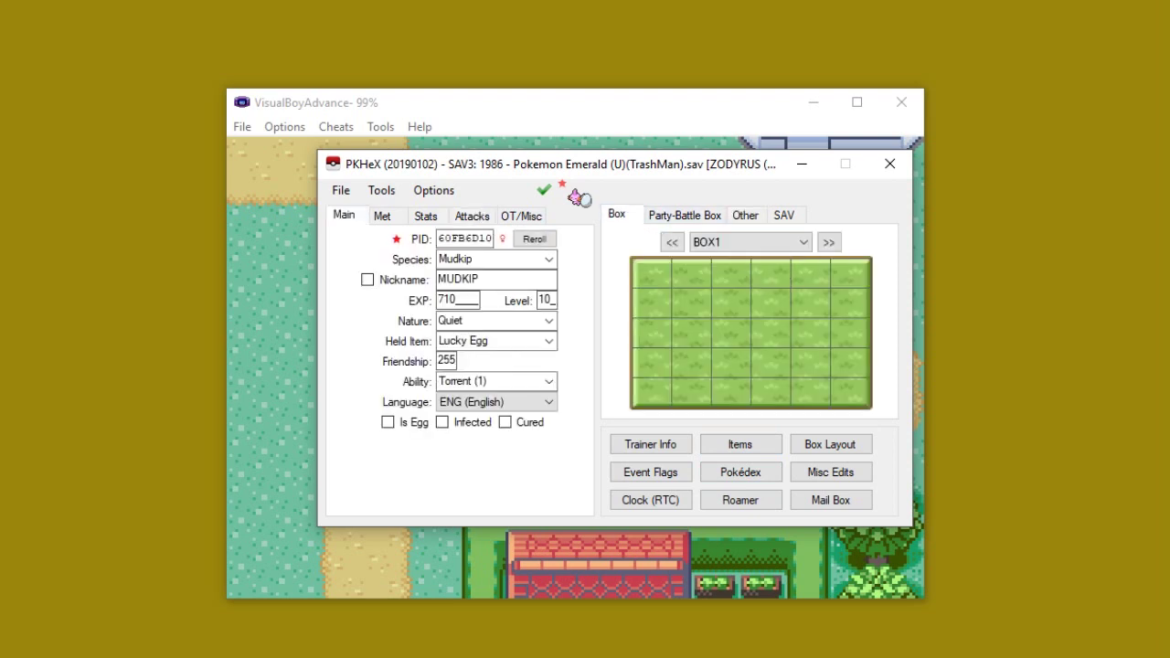
{"action": "left_click", "coordinate": [493, 259]}
{"action": "left_click", "coordinate": [549, 259]}
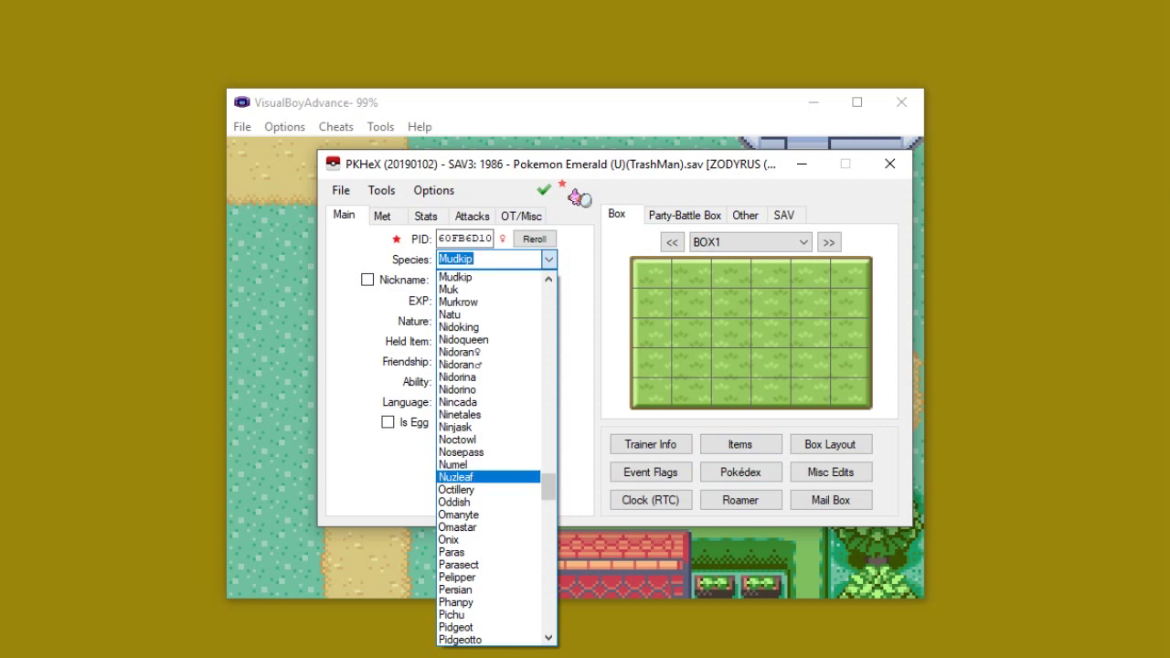
{"action": "left_click_drag", "start_coordinate": [549, 487], "coordinate": [549, 299]}
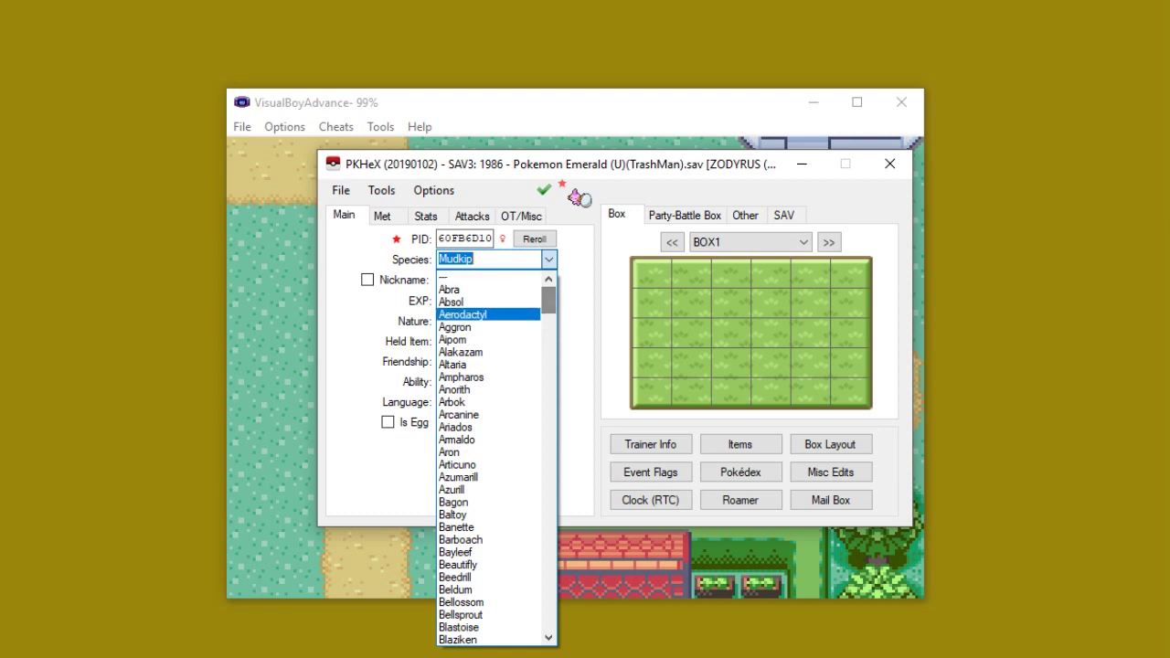
{"action": "key", "text": "Escape"}
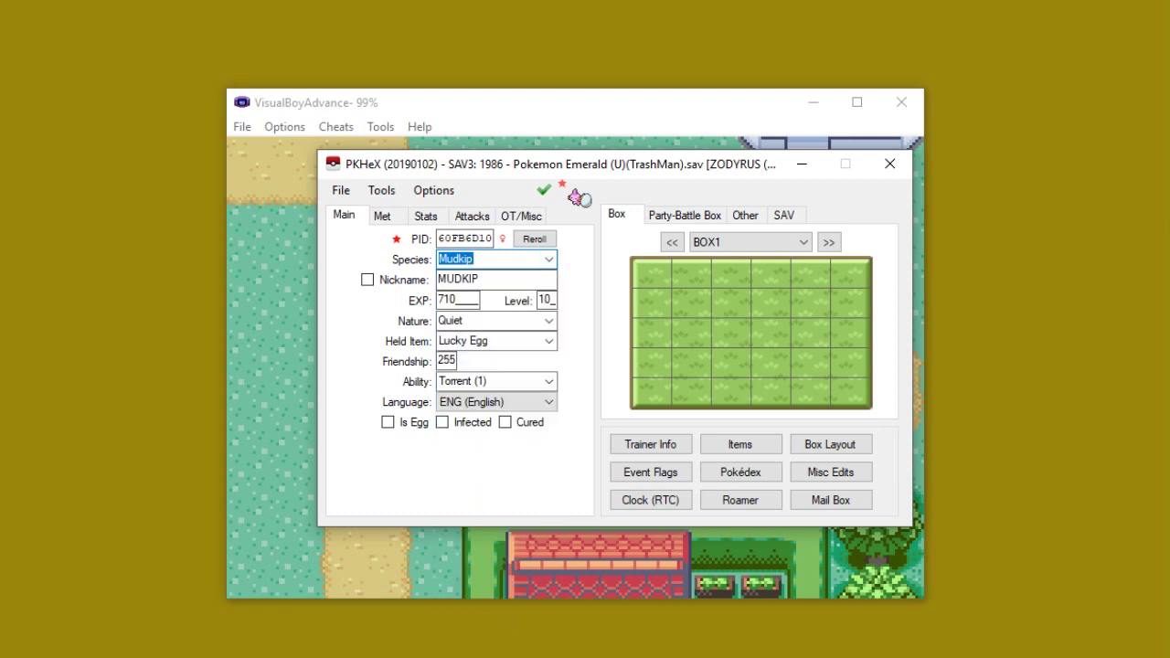
- Export the edited save to the Roms folder as "1986 - Pokemon Emerald (U)(TrashMan)05" and dismiss the export alert
{"action": "key", "text": "alt"}
{"action": "left_click", "coordinate": [340, 190]}
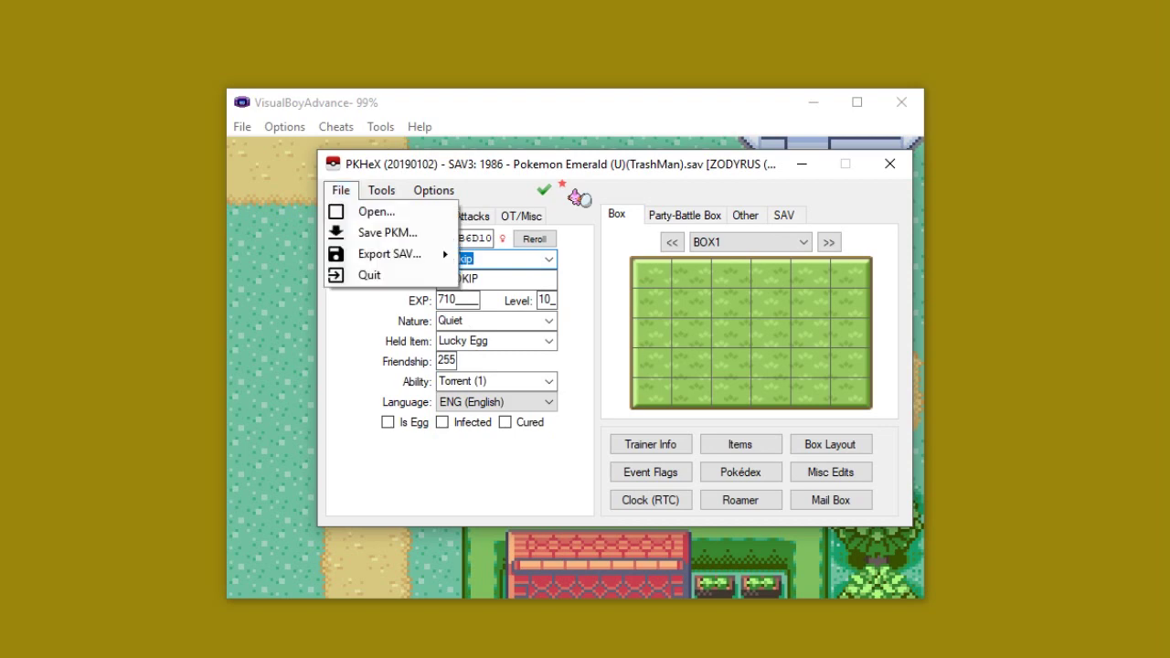
{"action": "mouse_move", "coordinate": [390, 254]}
{"action": "key", "text": "Return"}
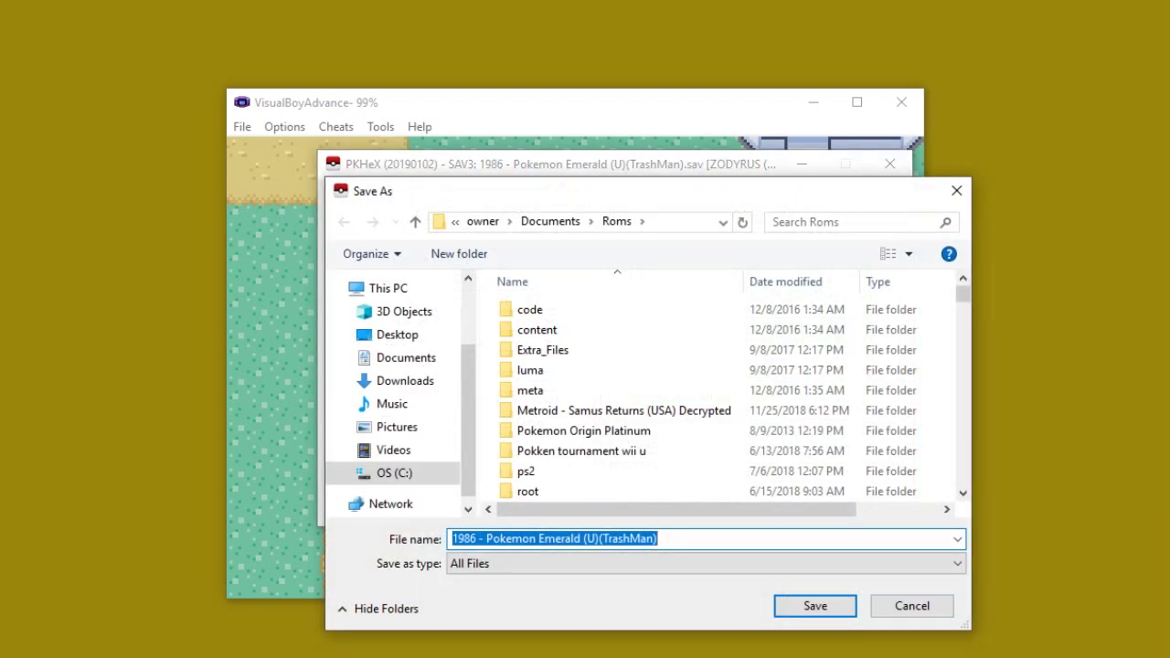
{"action": "left_click", "coordinate": [657, 538]}
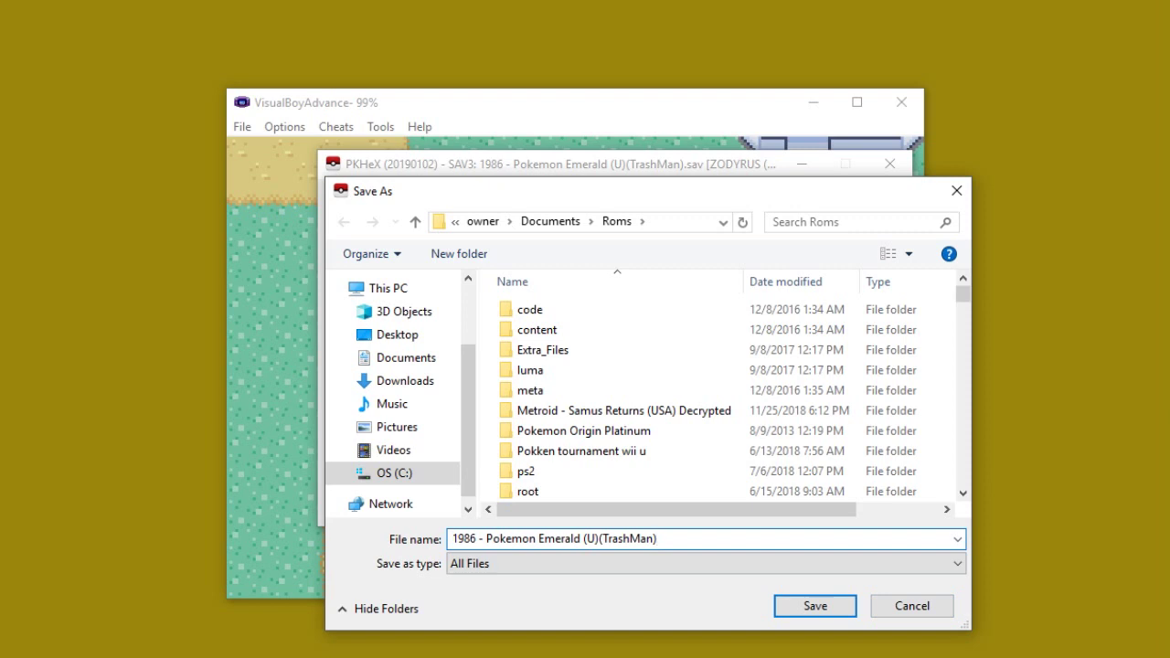
{"action": "type", "text": "05"}
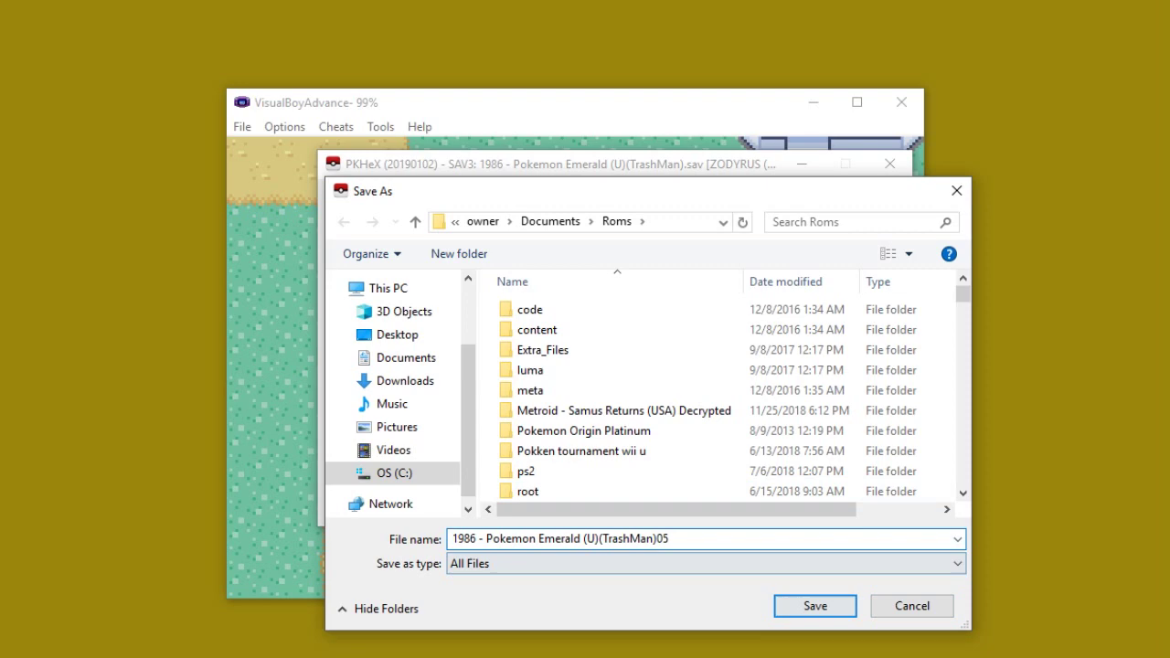
{"action": "key", "text": "Return"}
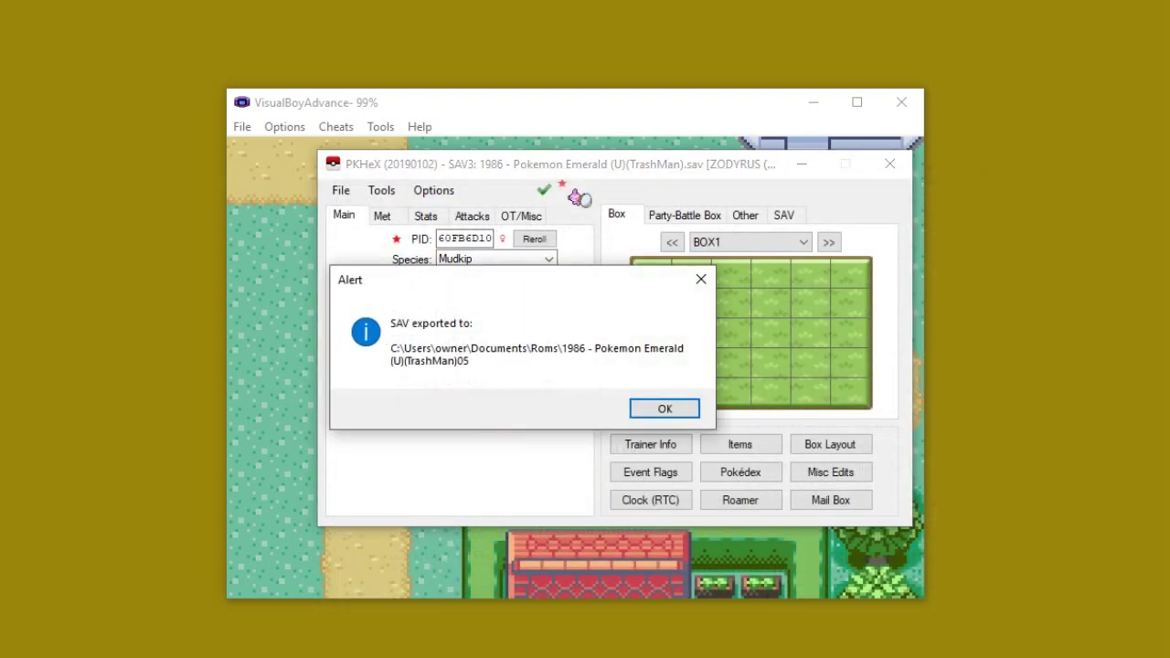
{"action": "key", "text": "Return"}
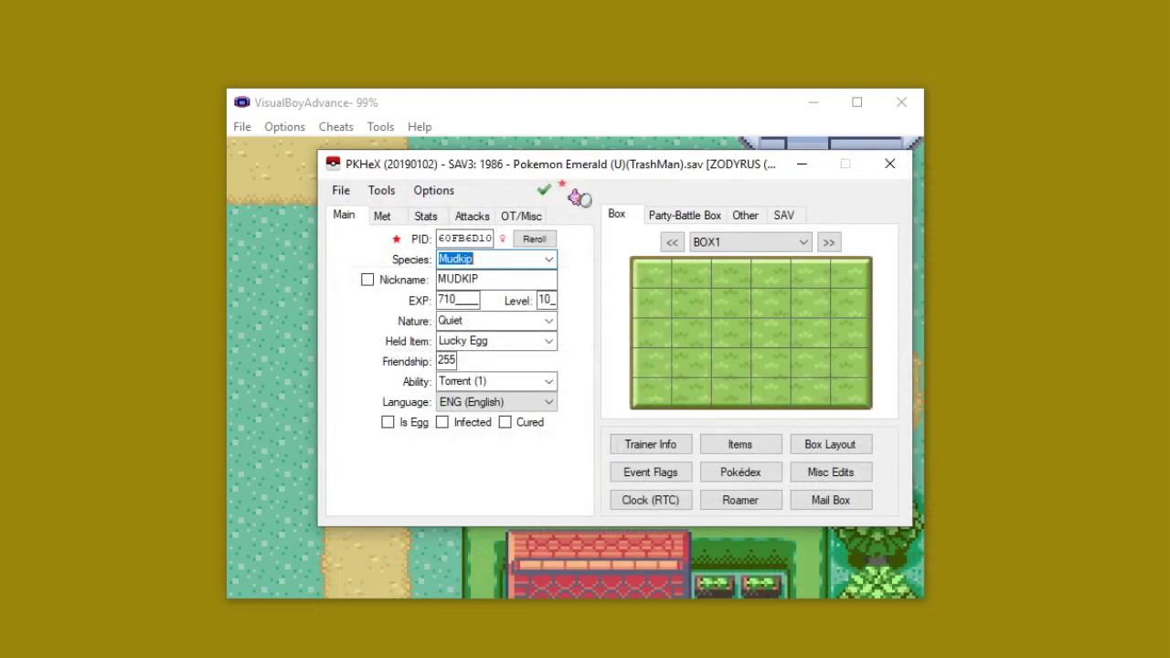
{"action": "key", "text": "alt+Tab"}
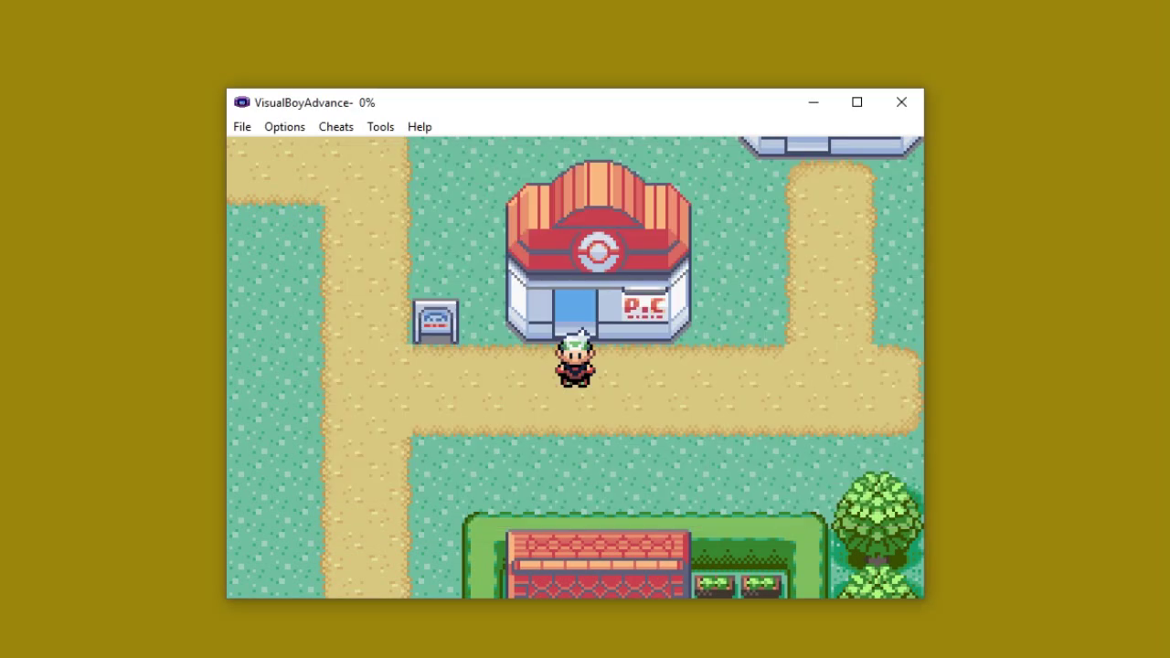
{"action": "left_click", "coordinate": [242, 126]}
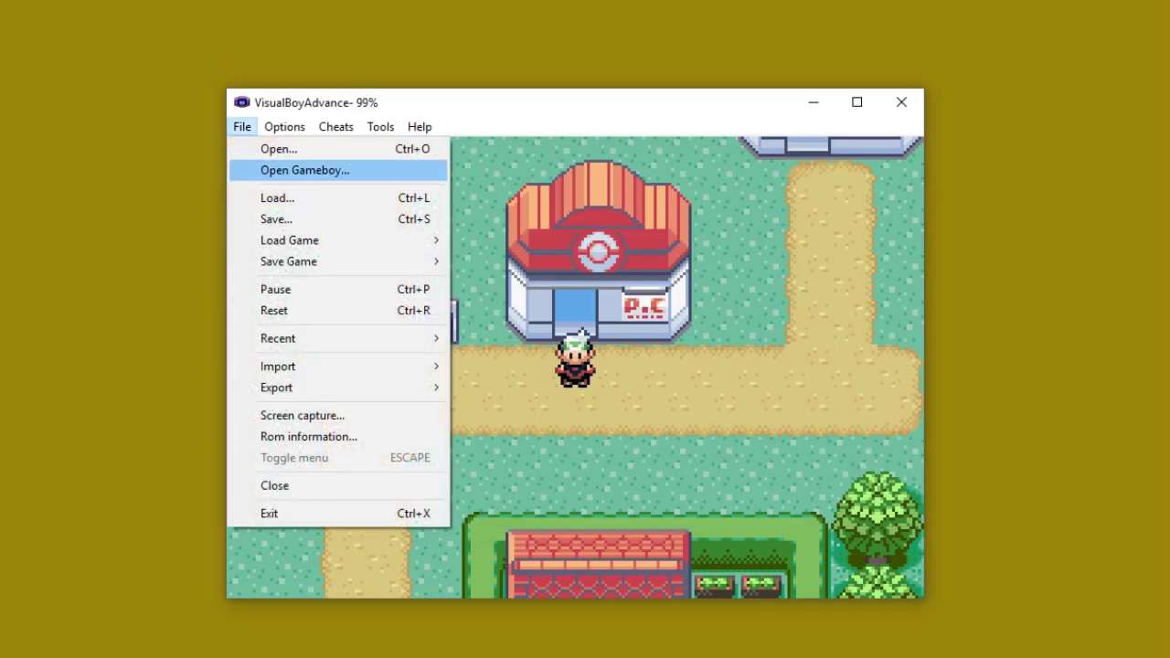
{"action": "mouse_move", "coordinate": [284, 126]}
{"action": "key", "text": "Escape"}
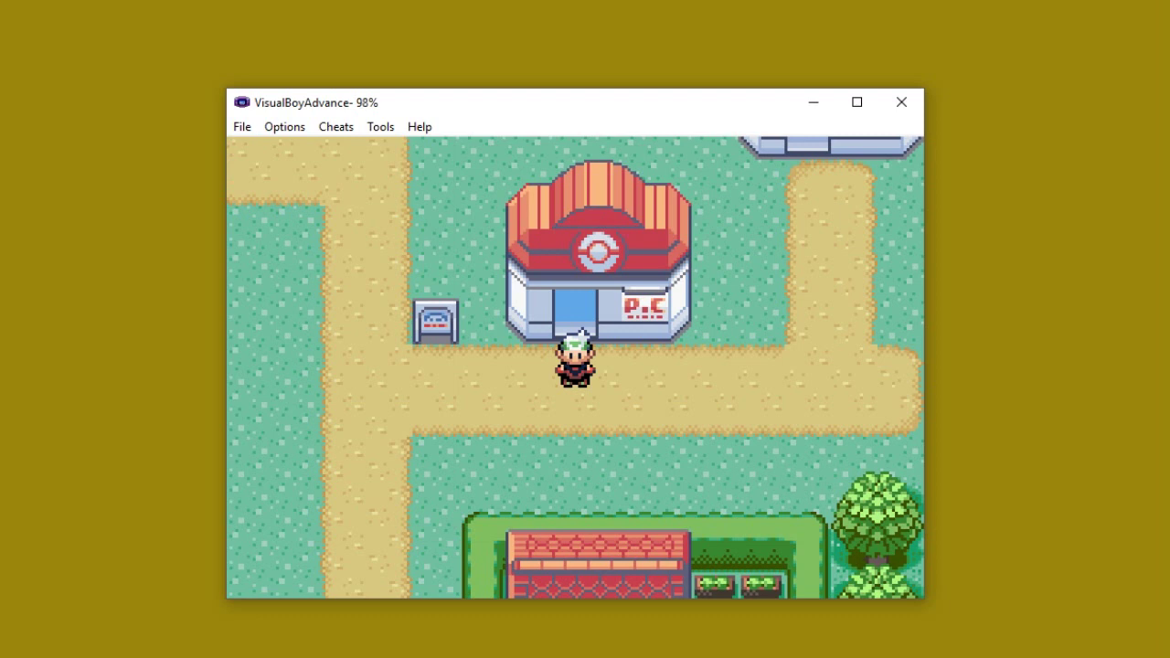
{"action": "left_click", "coordinate": [242, 126]}
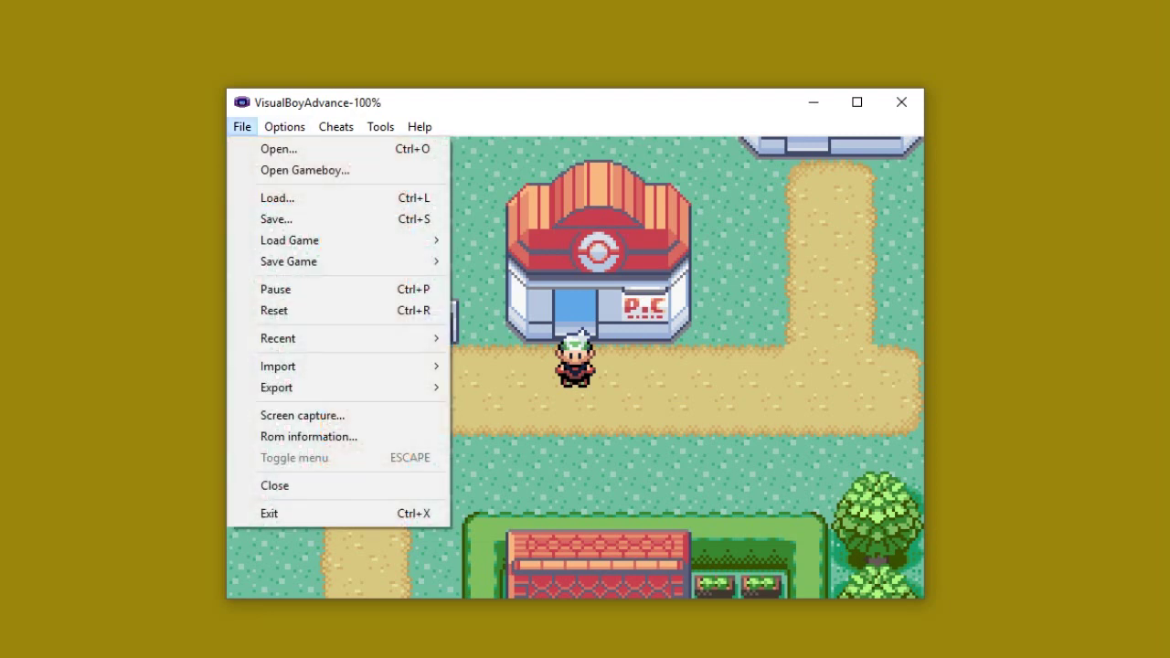
{"action": "mouse_move", "coordinate": [278, 365]}
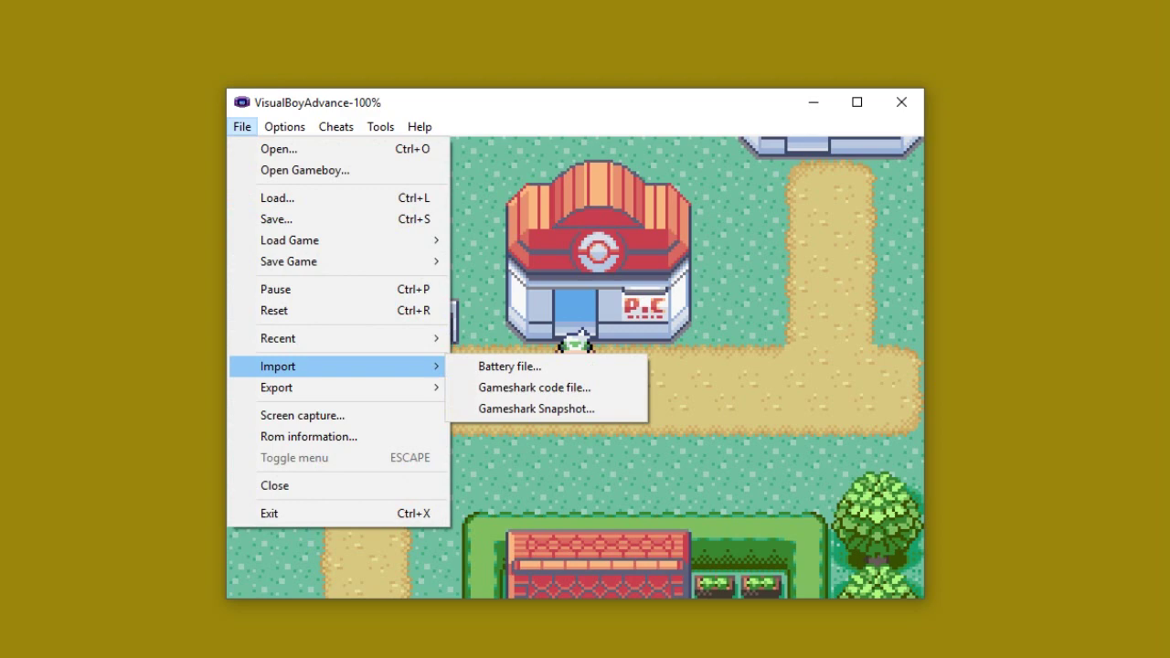
{"action": "left_click", "coordinate": [509, 366]}
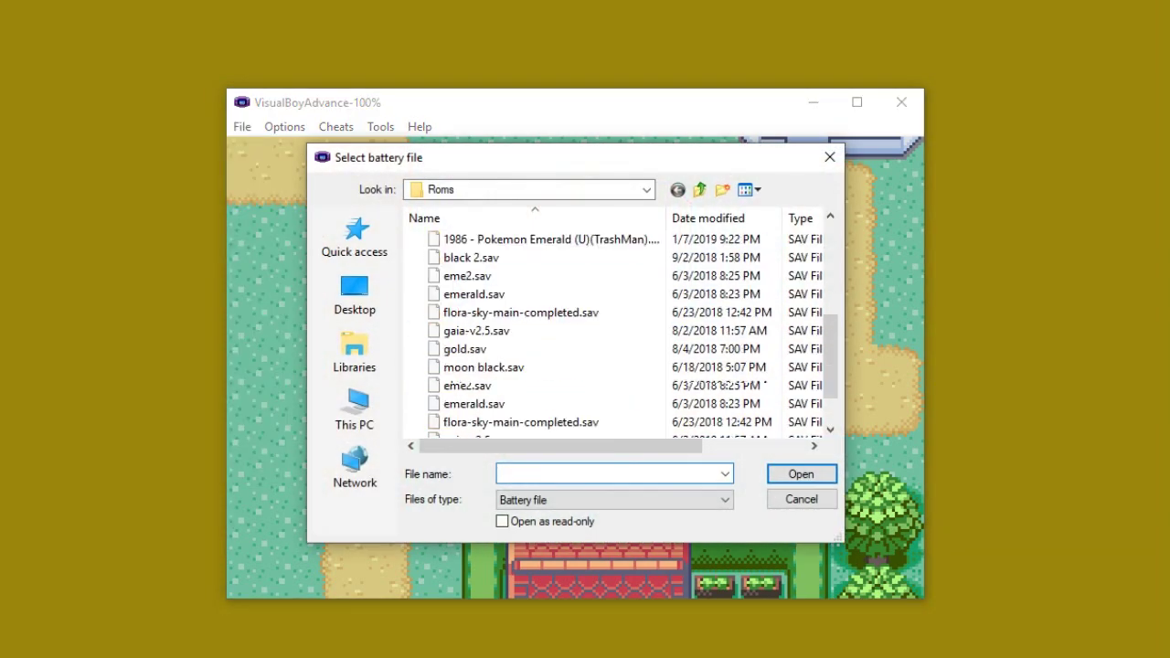
{"action": "left_click", "coordinate": [801, 499]}
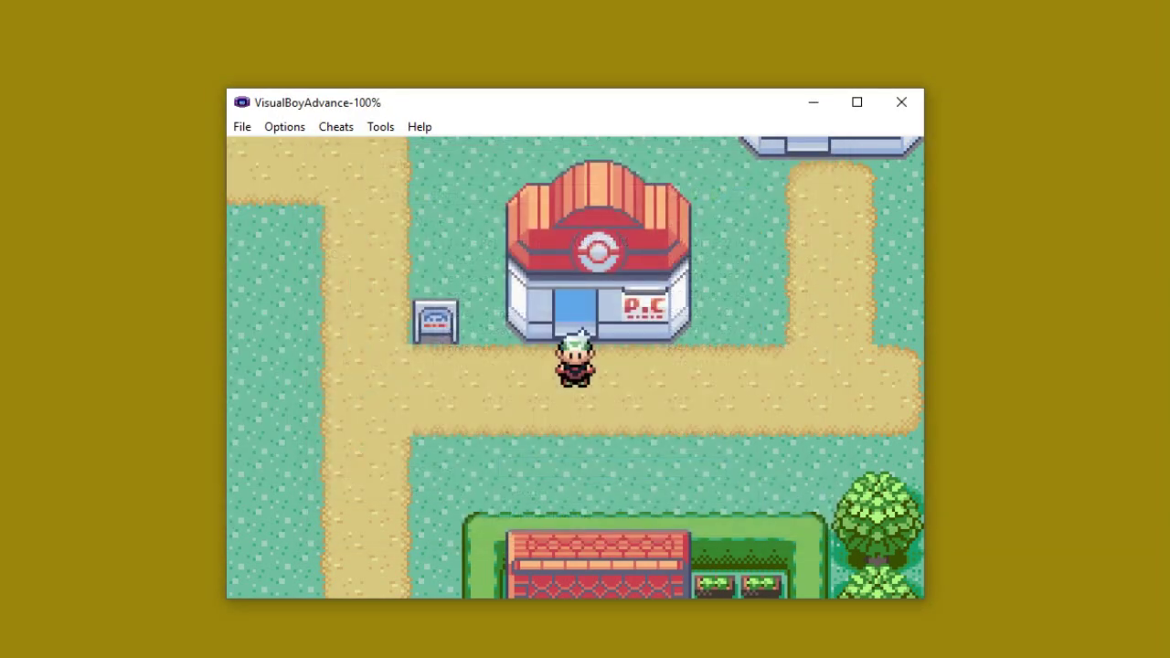
- Switch to PKHeX and export the save as a SAV File named "1986 - Pokemon Emerald (U)(TrashMan)05", replacing any existing file
{"action": "key", "text": "alt+Tab"}
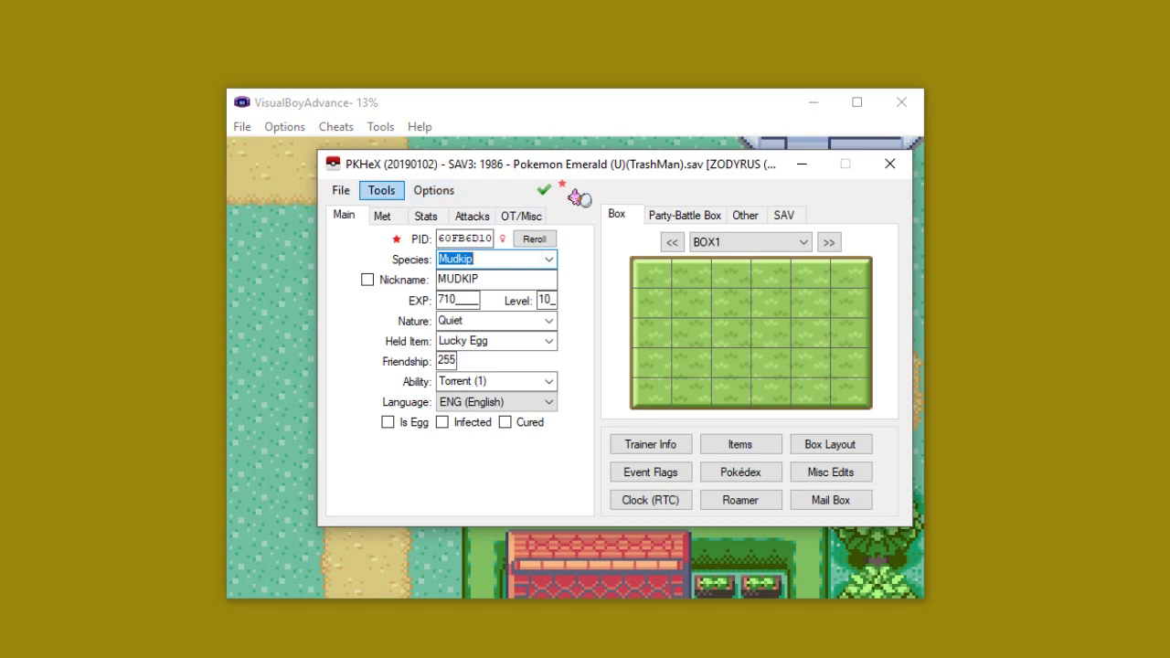
{"action": "left_click", "coordinate": [340, 190]}
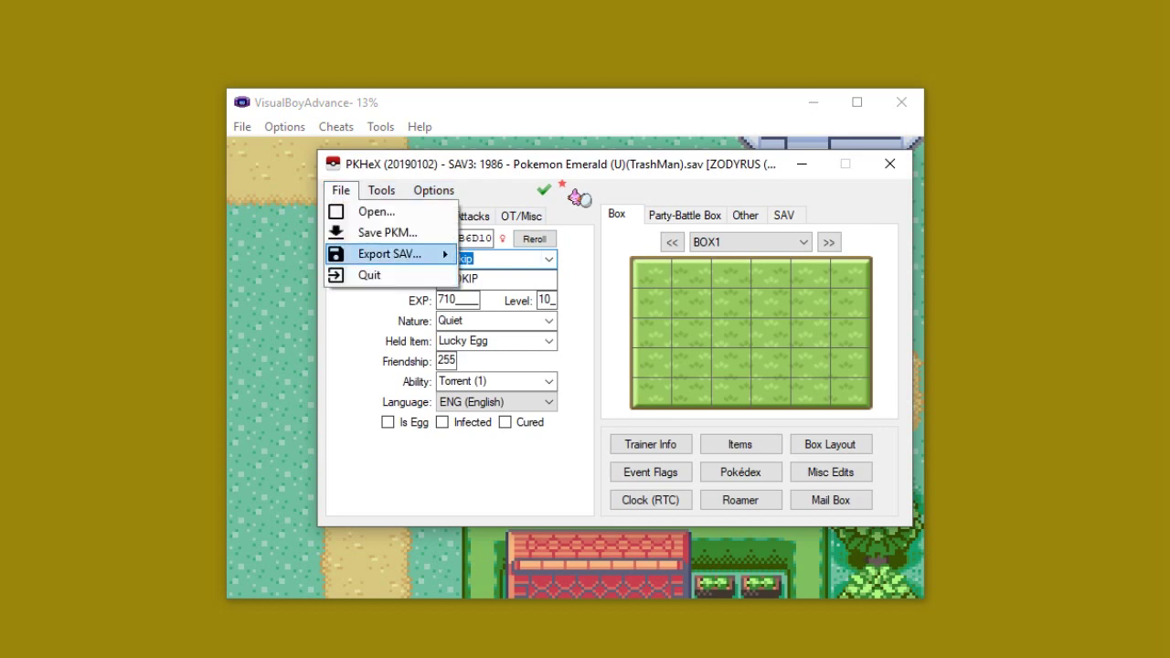
{"action": "mouse_move", "coordinate": [388, 254]}
{"action": "left_click", "coordinate": [503, 252]}
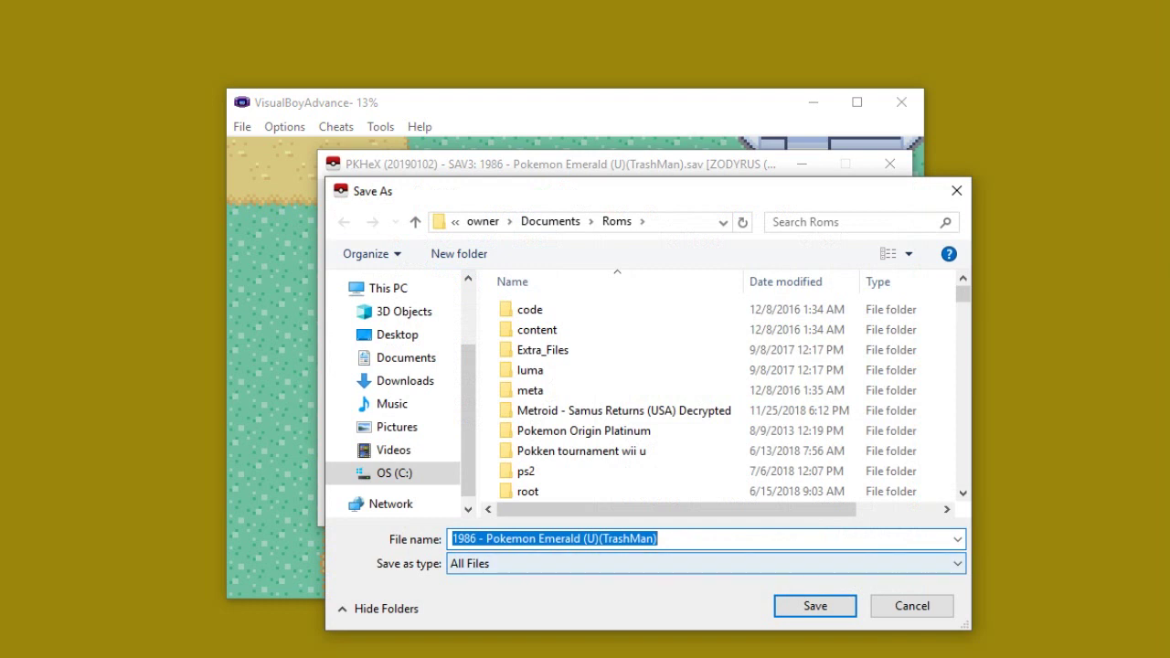
{"action": "left_click", "coordinate": [704, 563]}
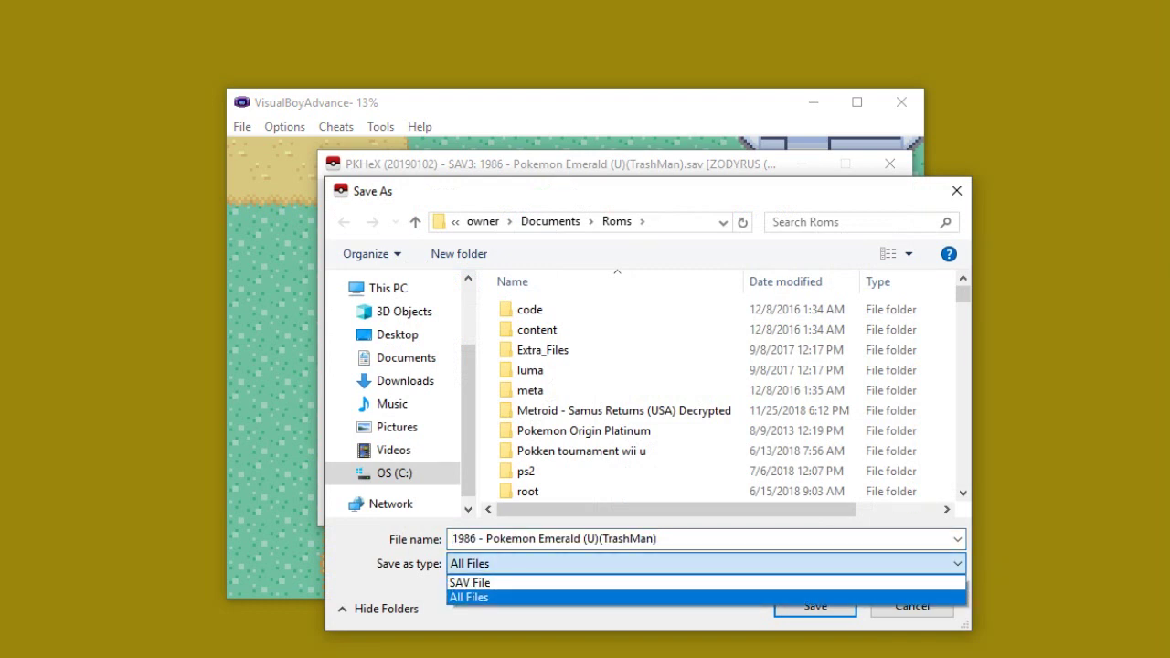
{"action": "left_click", "coordinate": [470, 582]}
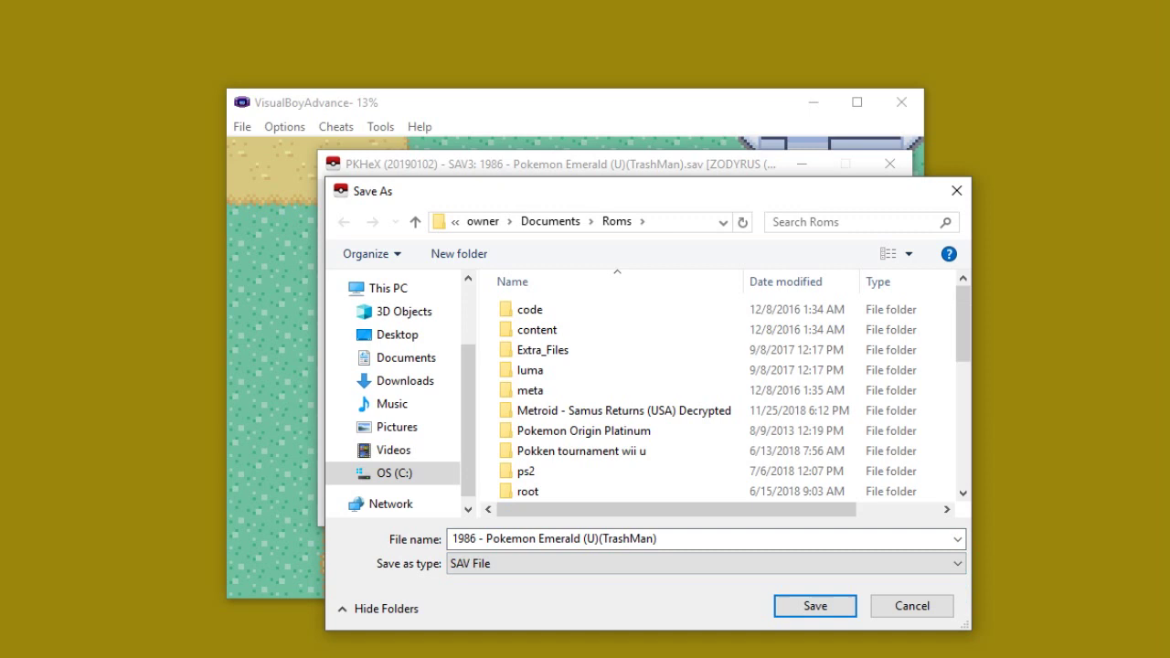
{"action": "left_click_drag", "start_coordinate": [657, 539], "coordinate": [599, 539]}
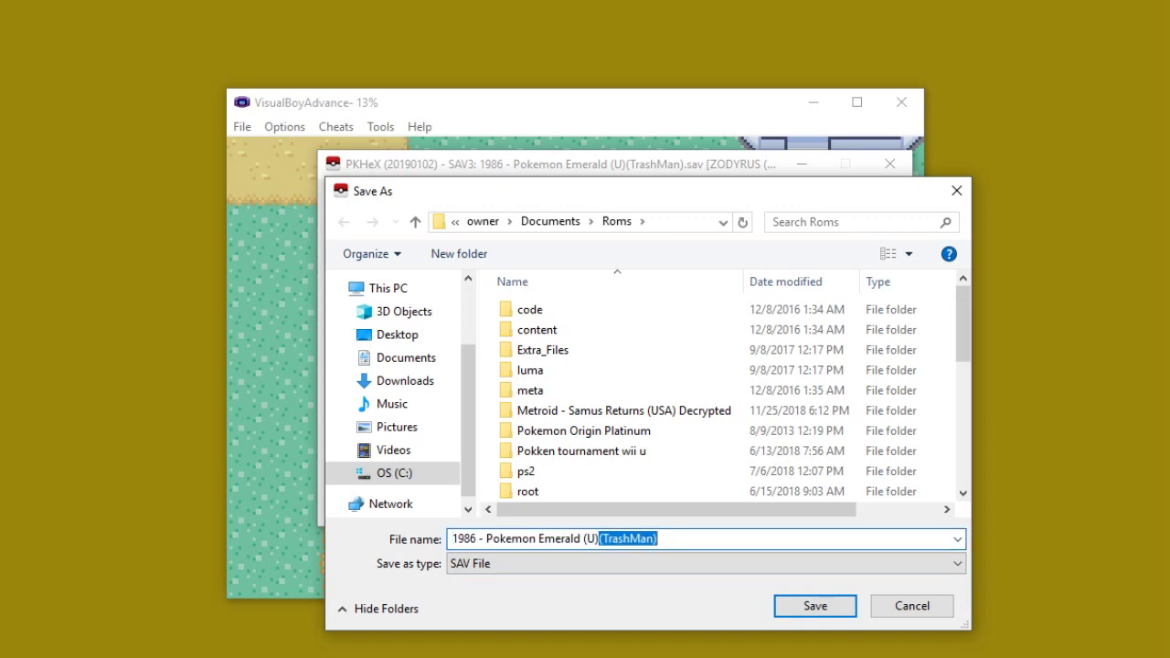
{"action": "left_click", "coordinate": [657, 538]}
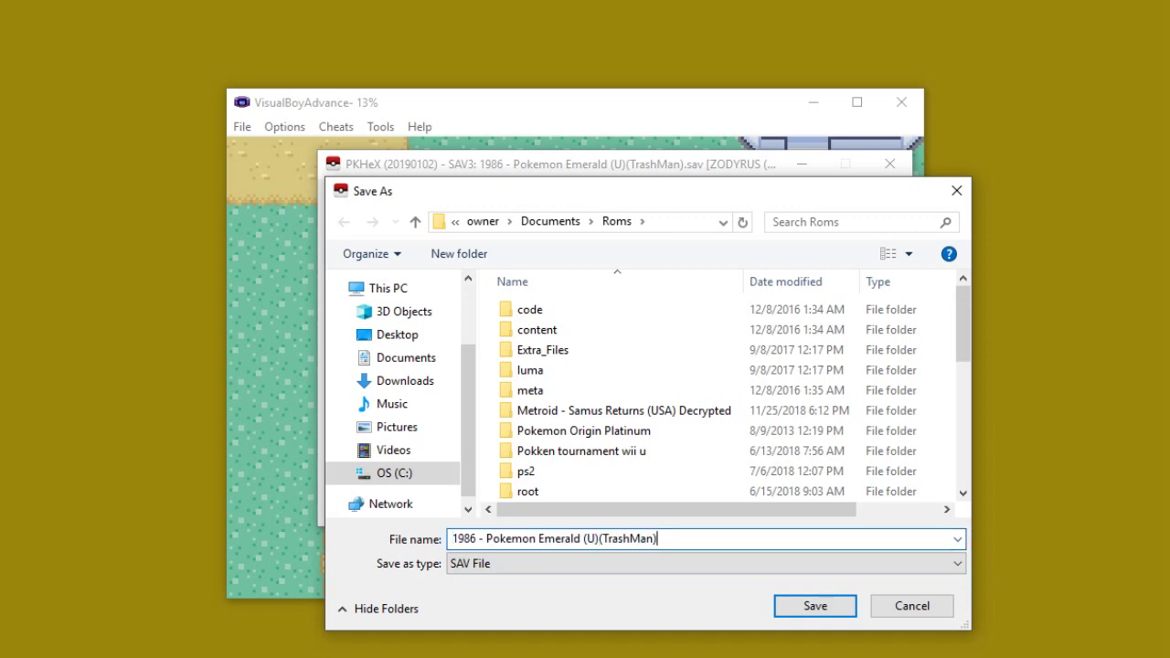
{"action": "type", "text": "05"}
{"action": "key", "text": "Return"}
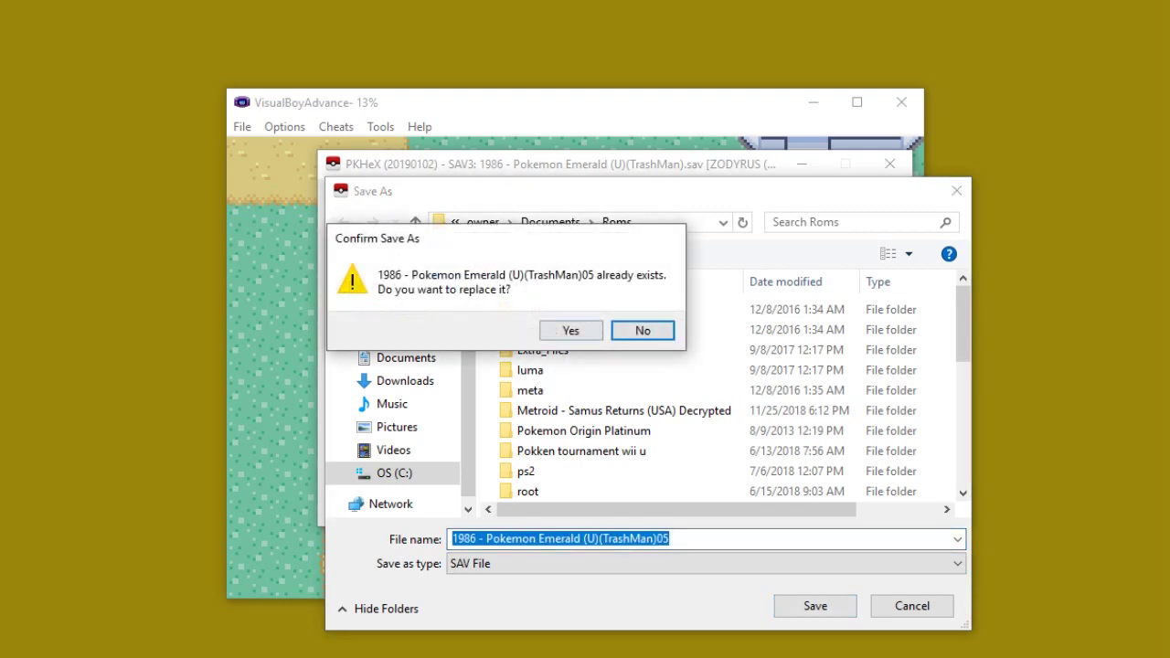
{"action": "key", "text": "Return"}
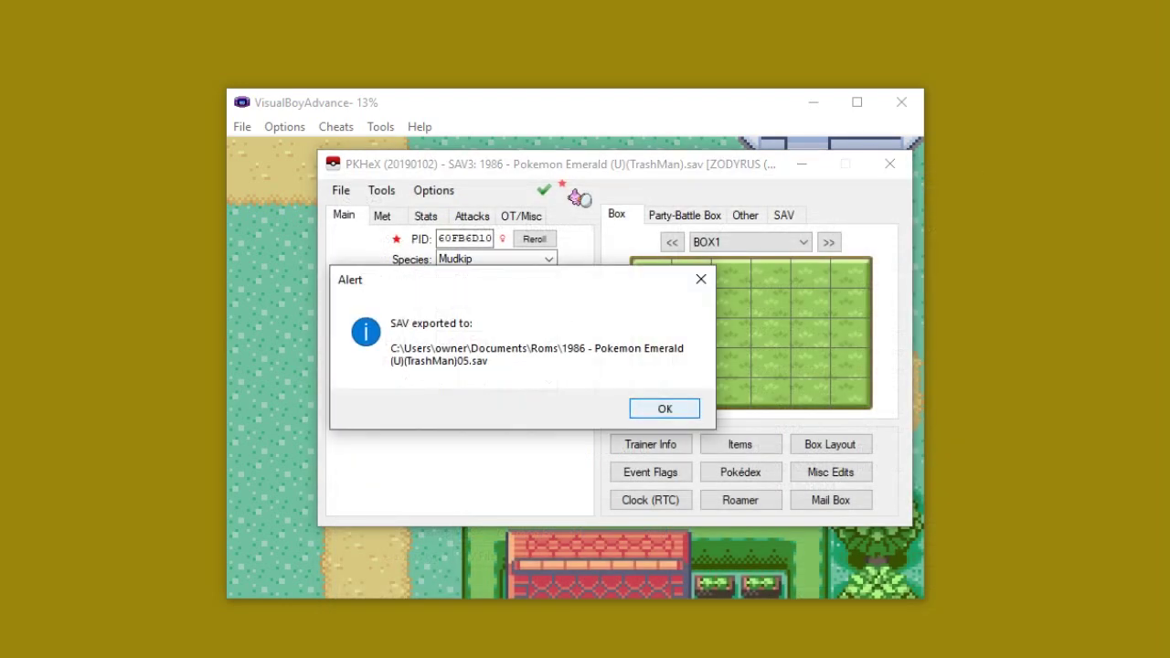
{"action": "key", "text": "Return"}
- Switch to VisualBoyAdvance and check the Roms folder for the exported battery file without importing it
{"action": "key", "text": "alt+Tab"}
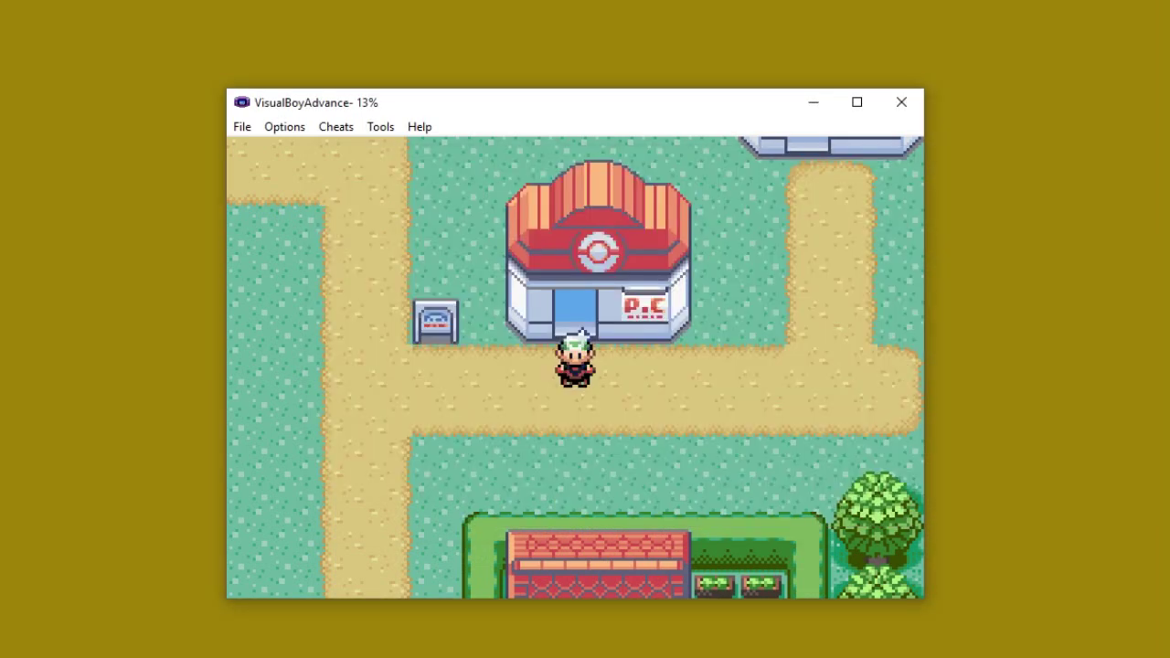
{"action": "left_click", "coordinate": [241, 126]}
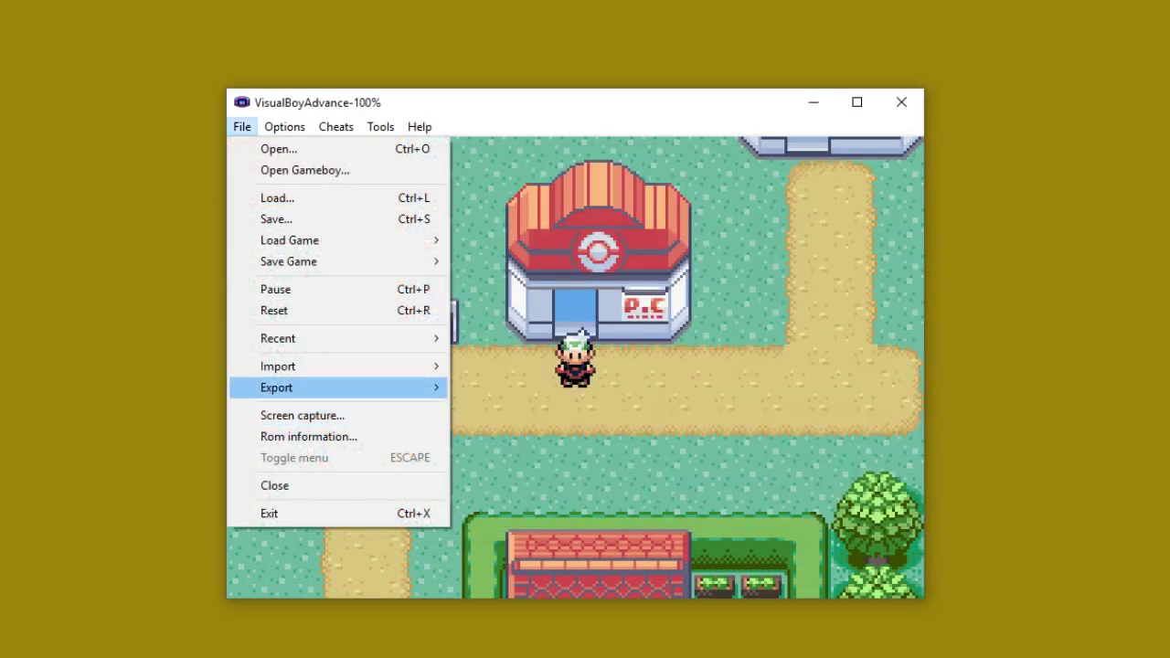
{"action": "key", "text": "Up"}
{"action": "key", "text": "Right"}
{"action": "key", "text": "Return"}
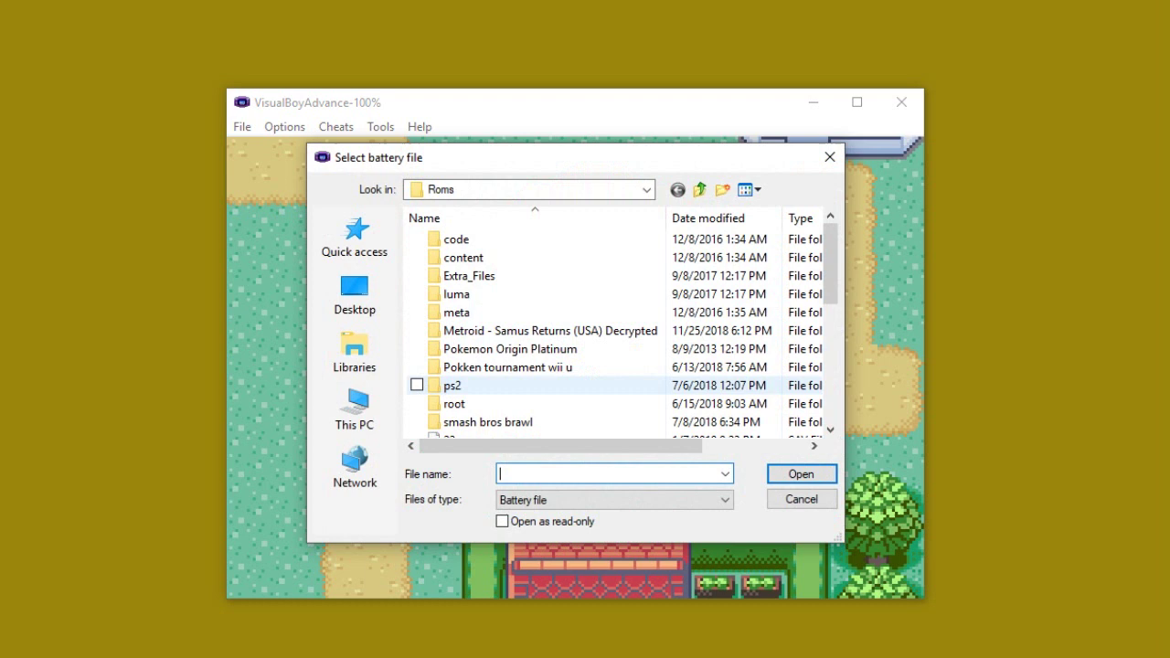
{"action": "scroll", "coordinate": [640, 366], "scroll_direction": "down", "scroll_amount": 4}
{"action": "scroll", "coordinate": [608, 346], "scroll_direction": "up", "scroll_amount": 1}
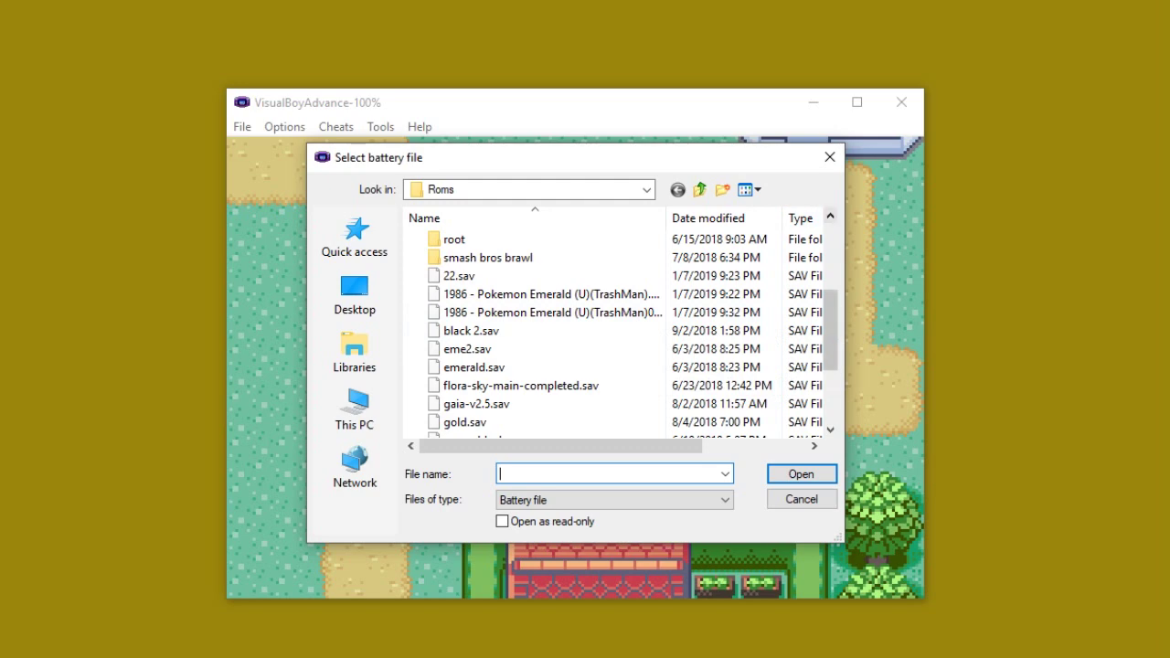
{"action": "left_click", "coordinate": [829, 157]}
- View the current party and Mudkip's summary pages in the game, and return to the overworld
{"action": "key", "text": "Return"}
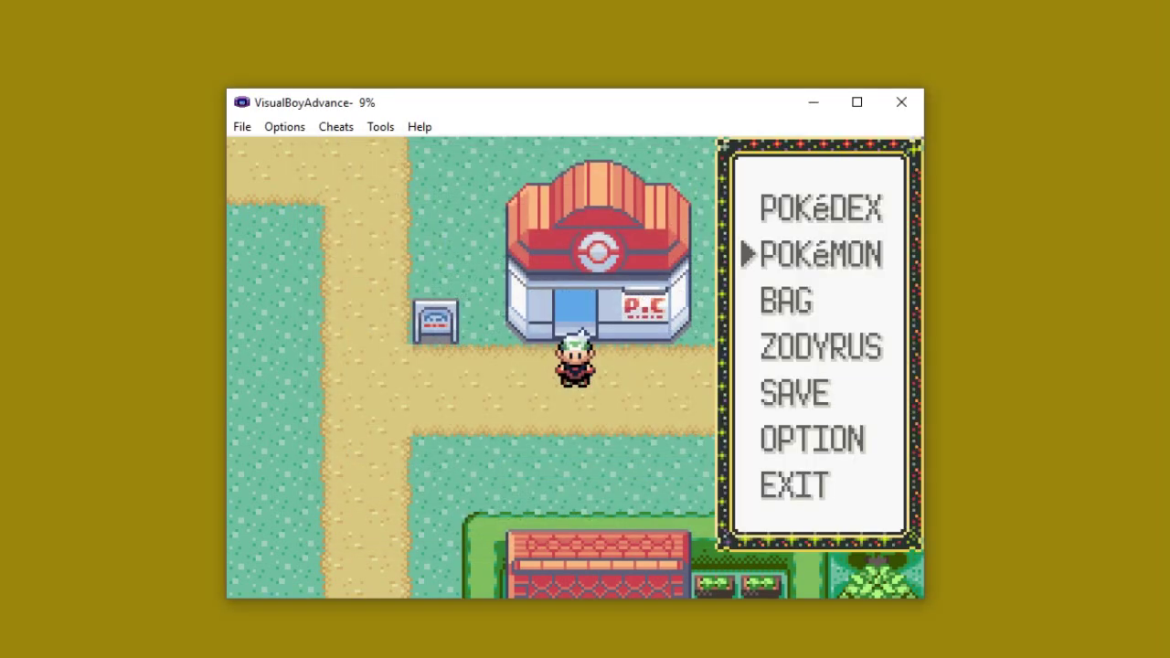
{"action": "key", "text": "z"}
{"action": "key", "text": "z"}
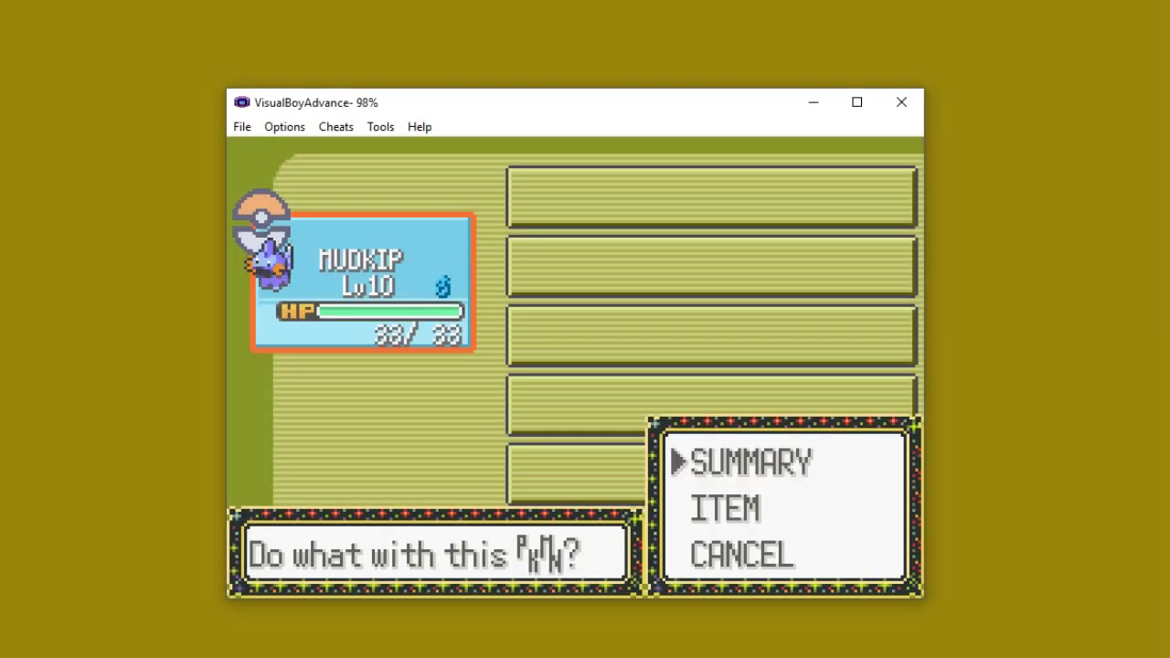
{"action": "key", "text": "z"}
{"action": "key", "text": "Right"}
{"action": "key", "text": "Right"}
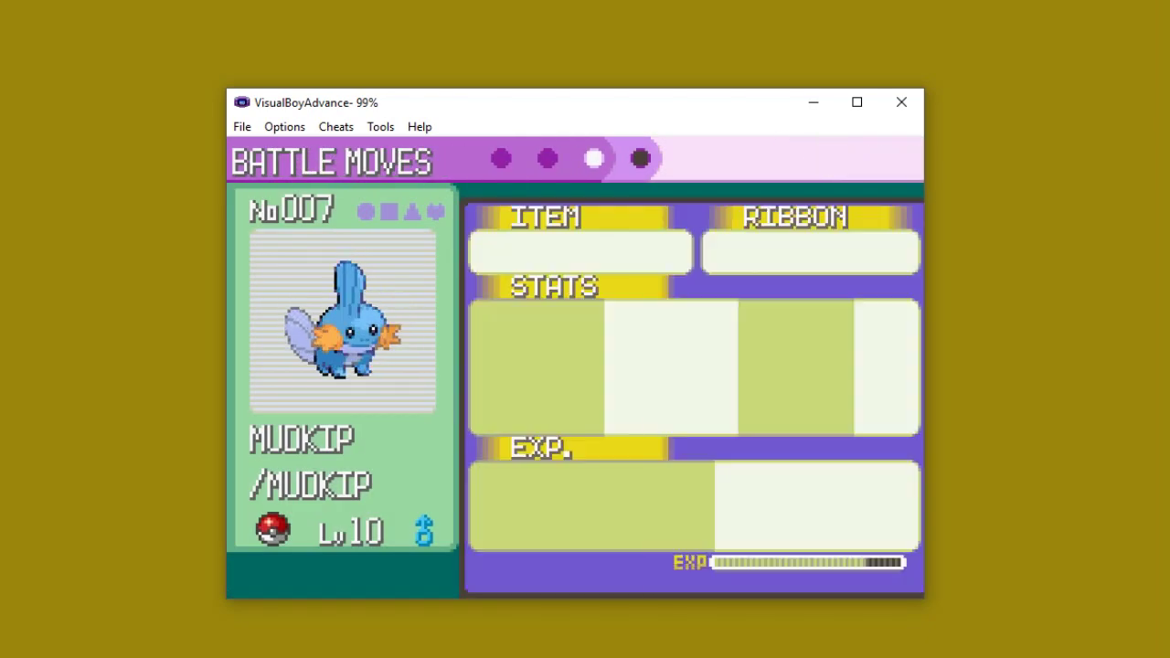
{"action": "key", "text": "x"}
{"action": "key", "text": "x"}
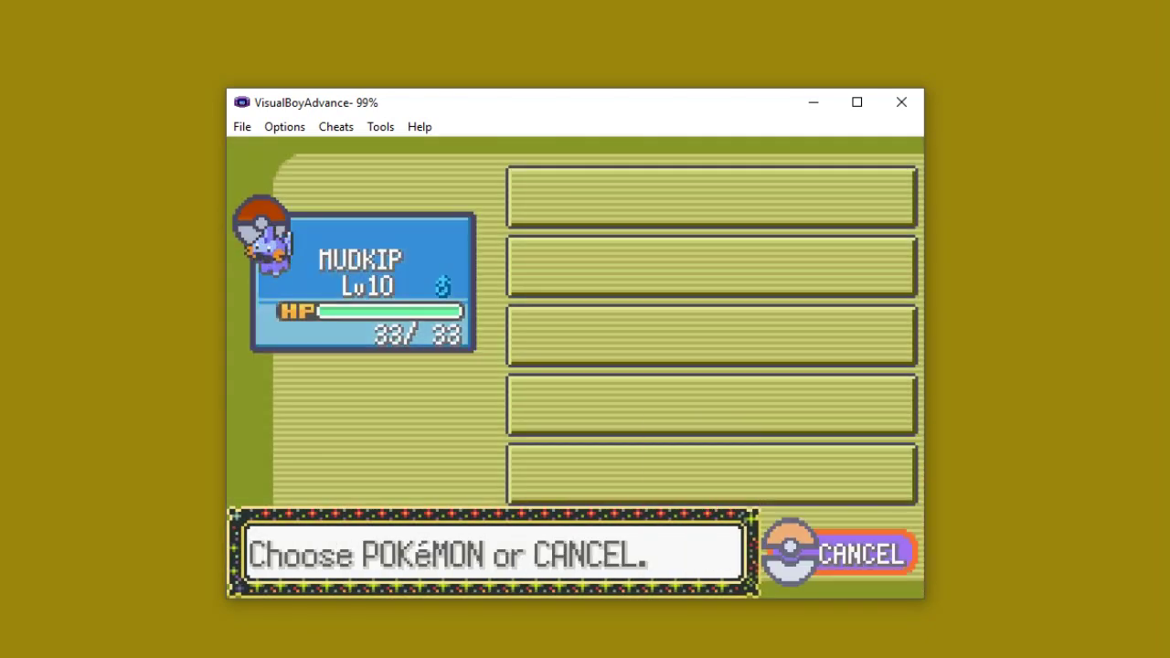
{"action": "key", "text": "x"}
{"action": "key", "text": "x"}
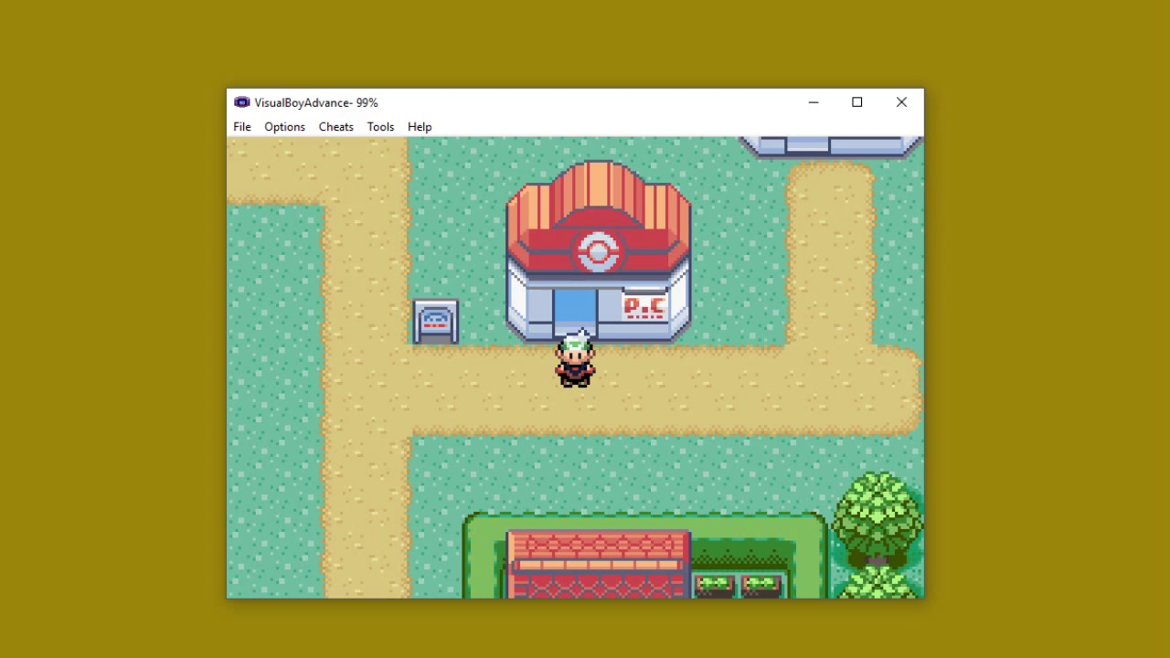
- Import the battery file "1986 - Pokemon Emerald (U)(TrashMan)05.sav" from the Roms folder and accept the emulator reset
{"action": "left_click", "coordinate": [241, 126]}
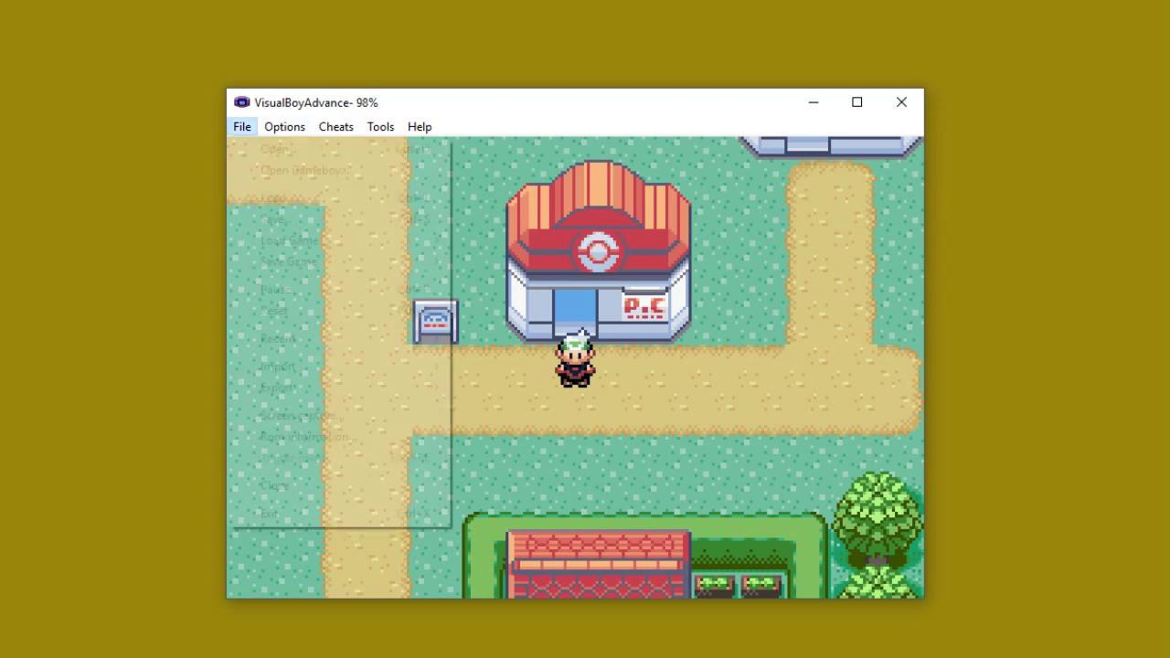
{"action": "key", "text": "Up"}
{"action": "key", "text": "Right"}
{"action": "key", "text": "Down"}
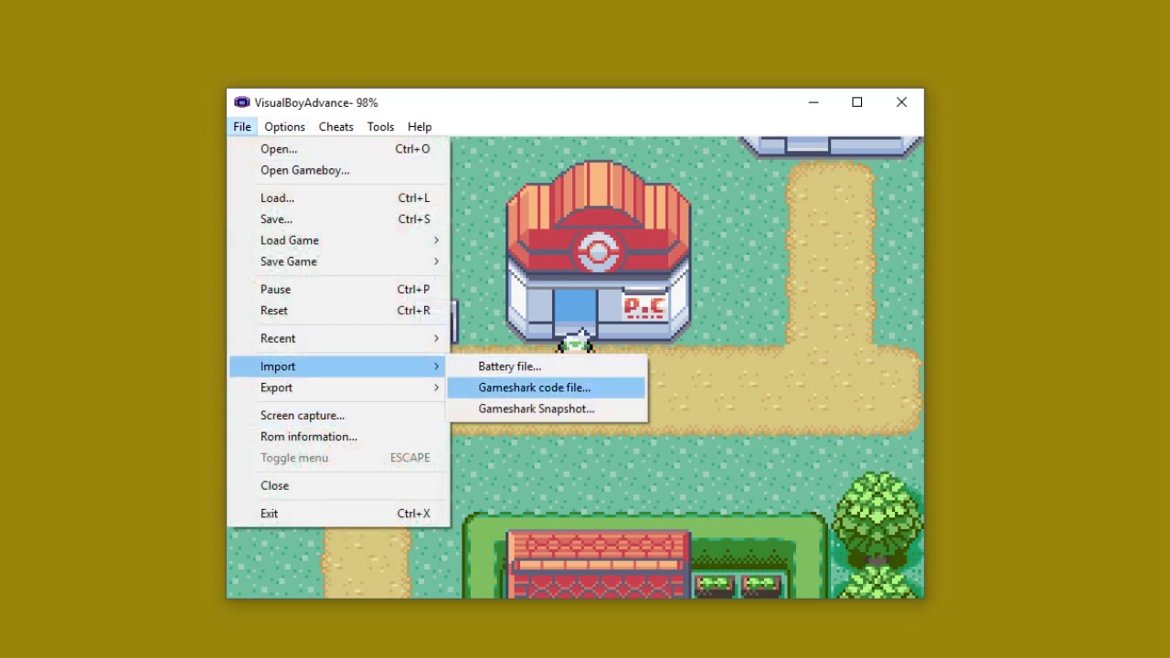
{"action": "key", "text": "Up"}
{"action": "key", "text": "Return"}
{"action": "scroll", "coordinate": [548, 365], "scroll_direction": "down", "scroll_amount": 3}
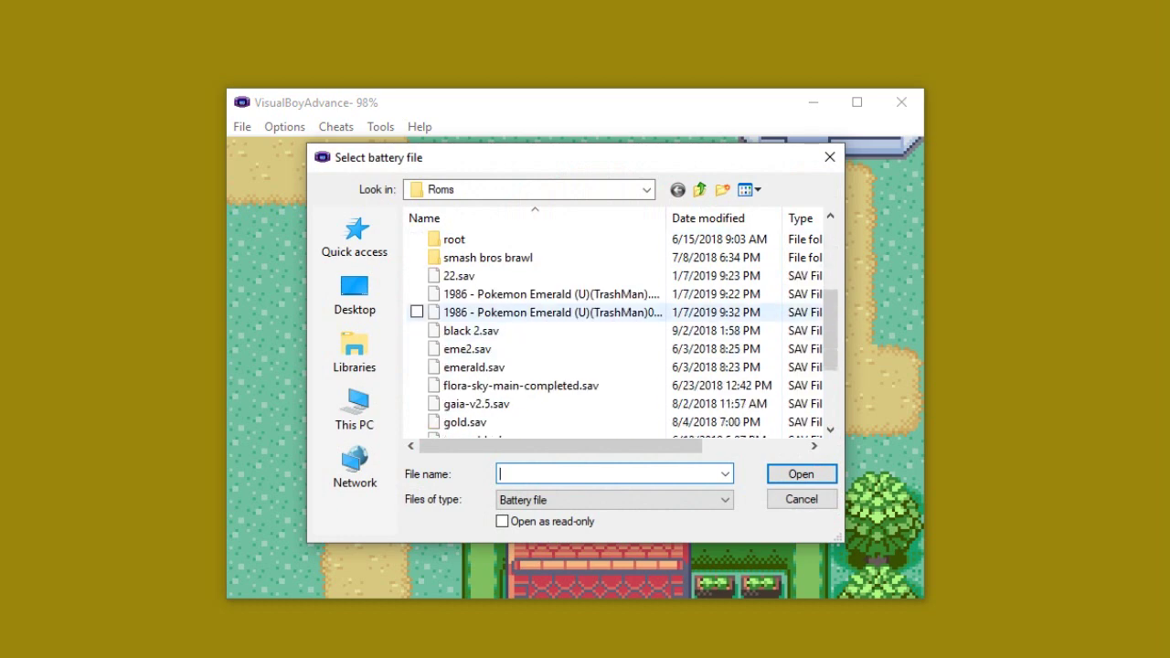
{"action": "double_click", "coordinate": [588, 312]}
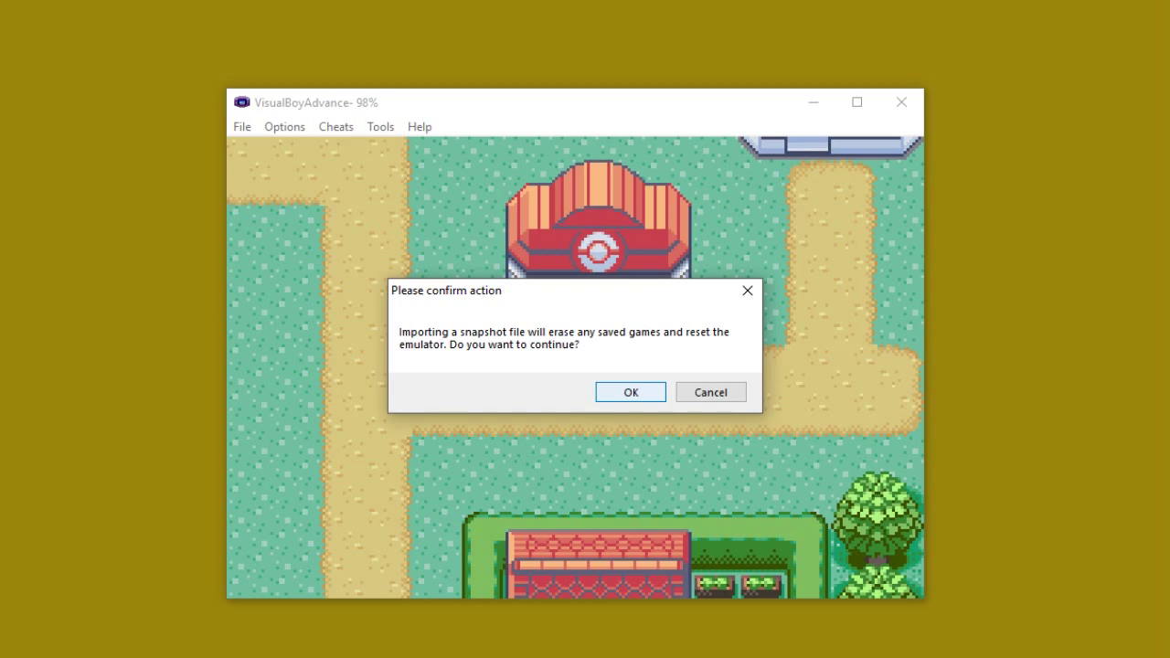
{"action": "key", "text": "Return"}
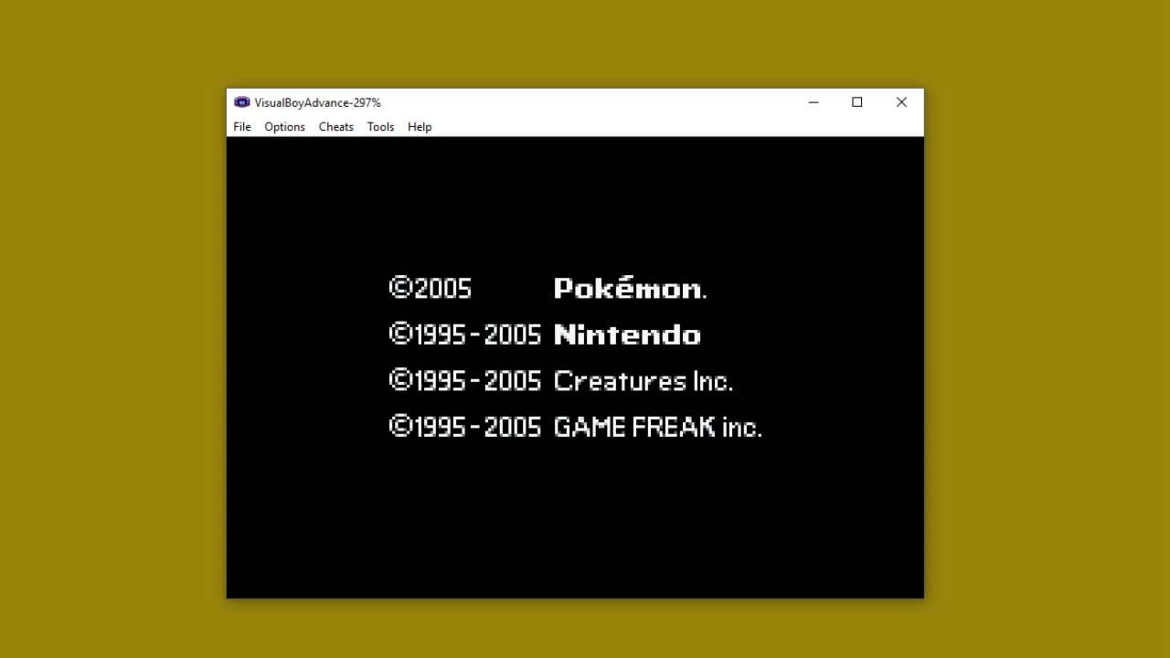
- Skip the game's intro and title screens and continue the imported saved game
{"action": "key", "text": "z"}
{"action": "key", "text": "z"}
{"action": "key", "text": "z"}
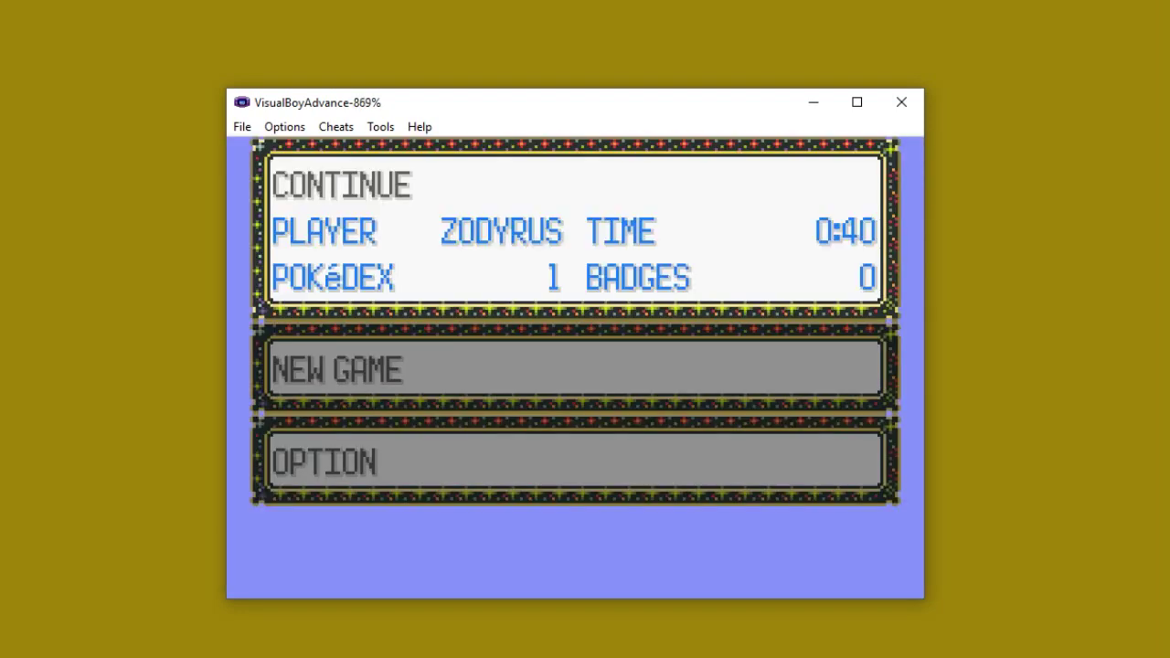
{"action": "key", "text": "z"}
- Open the summary of the second Mudkip in the party and examine its skills and battle moves pages
{"action": "key", "text": "Return"}
{"action": "key", "text": "Down"}
{"action": "key", "text": "z"}
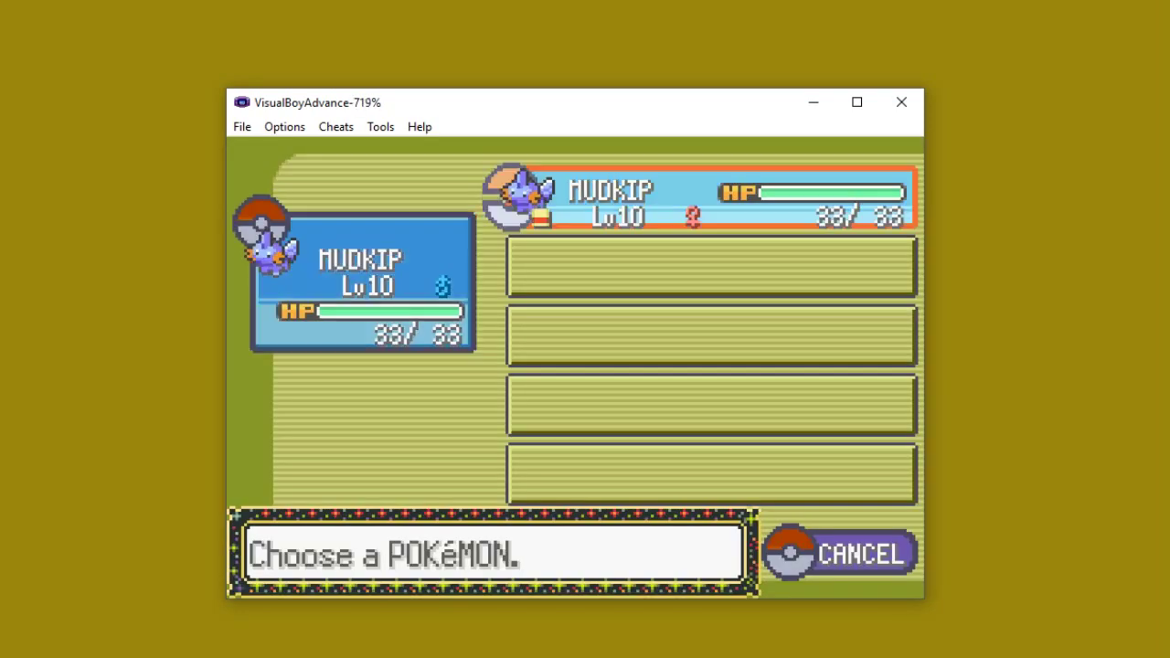
{"action": "key", "text": "z"}
{"action": "key", "text": "z"}
{"action": "key", "text": "Right"}
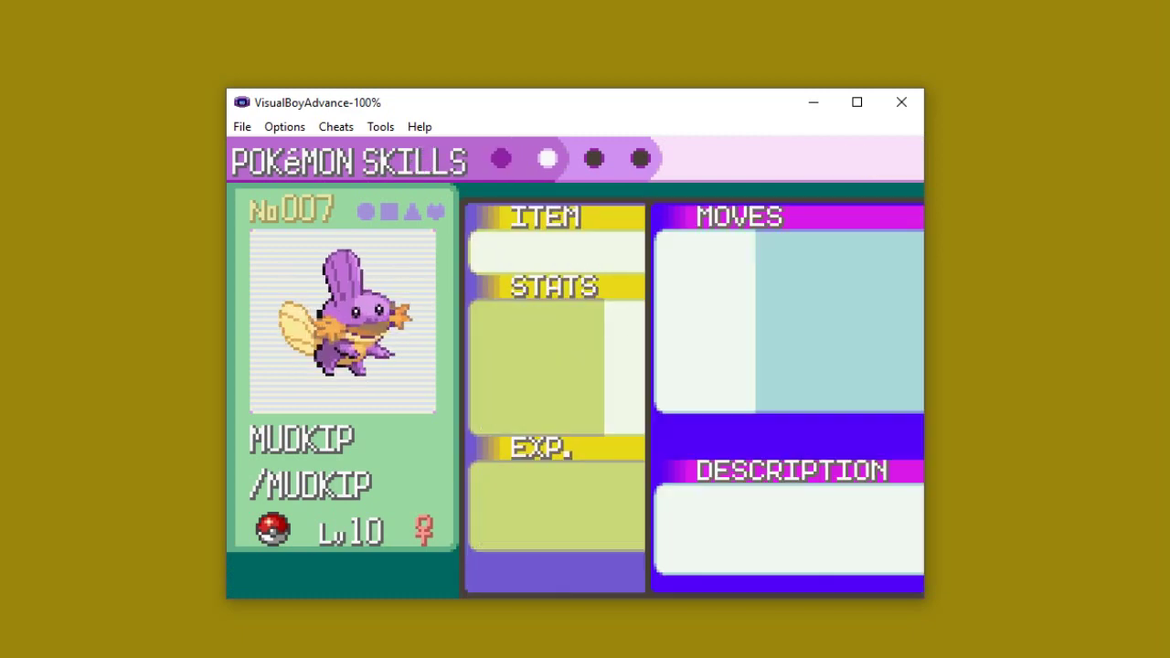
{"action": "key", "text": "Right"}
{"action": "key", "text": "Left"}
{"action": "key", "text": "Left"}
{"action": "key", "text": "Right"}
{"action": "key", "text": "Right"}
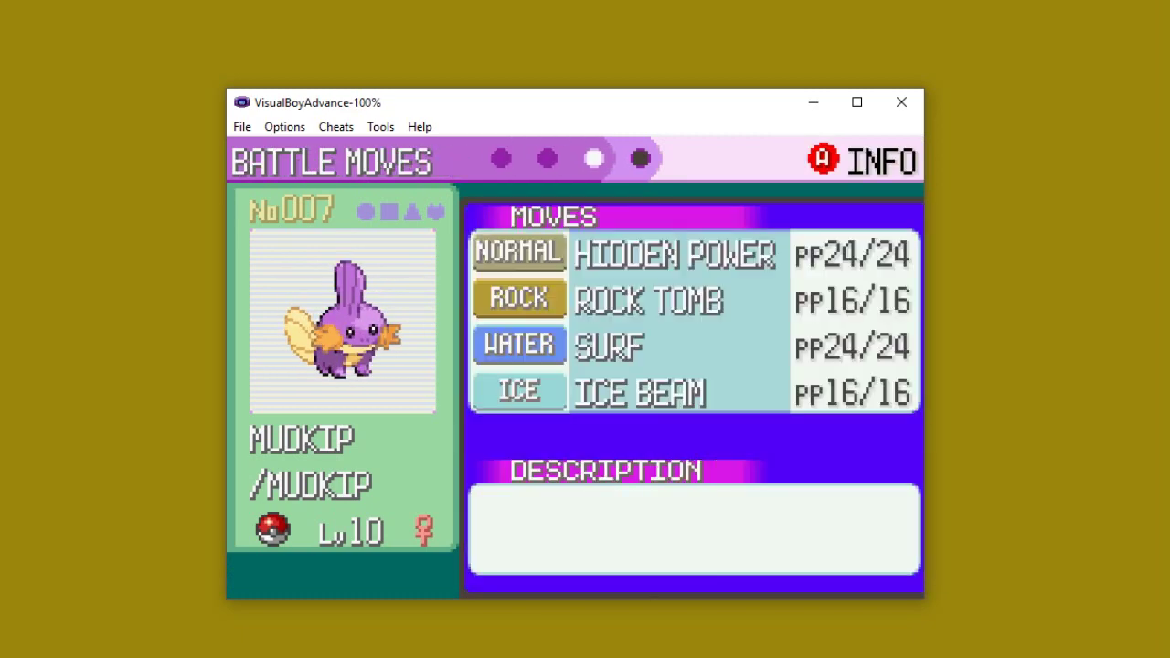
{"action": "key", "text": "Left"}
{"action": "key", "text": "Right"}
{"action": "key", "text": "Left"}
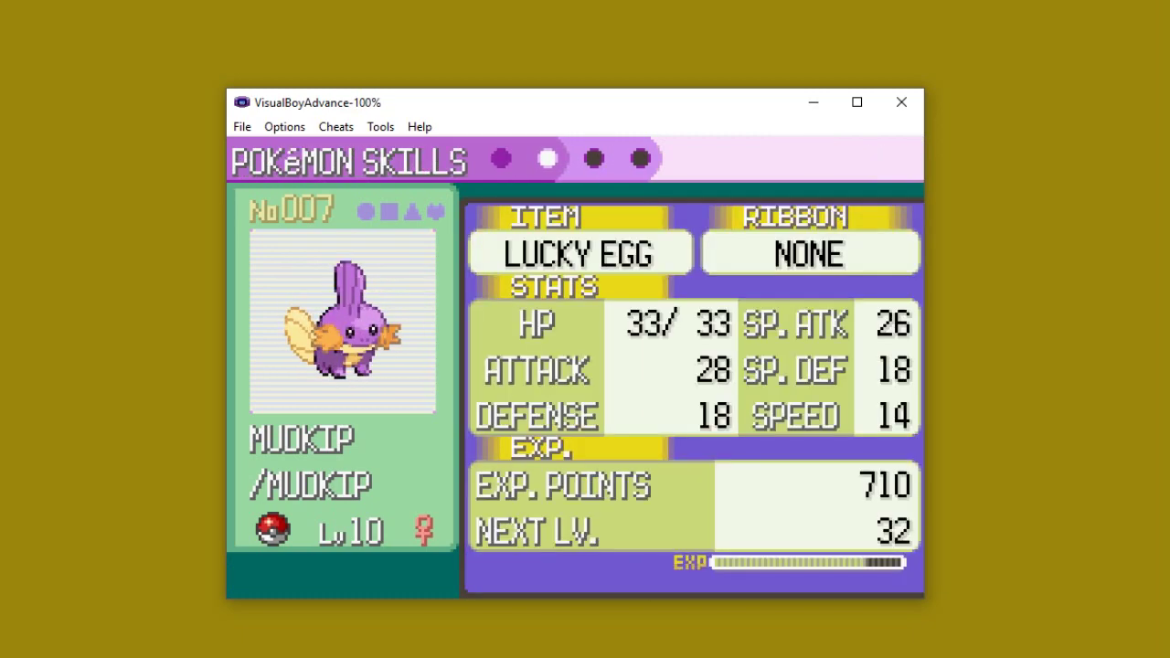
- Examine the shiny Mudkip's info page and skills page, checking its trainer, nature, held item and stats
{"action": "key", "text": "Left"}
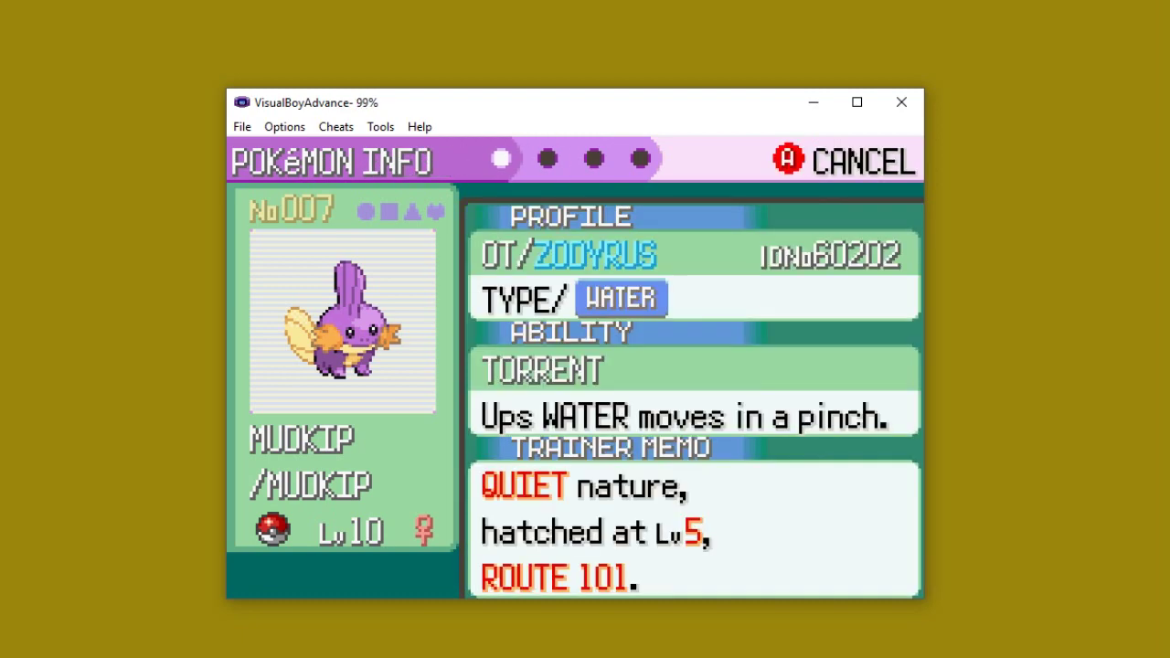
{"action": "key", "text": "Right"}
{"action": "key", "text": "Right"}
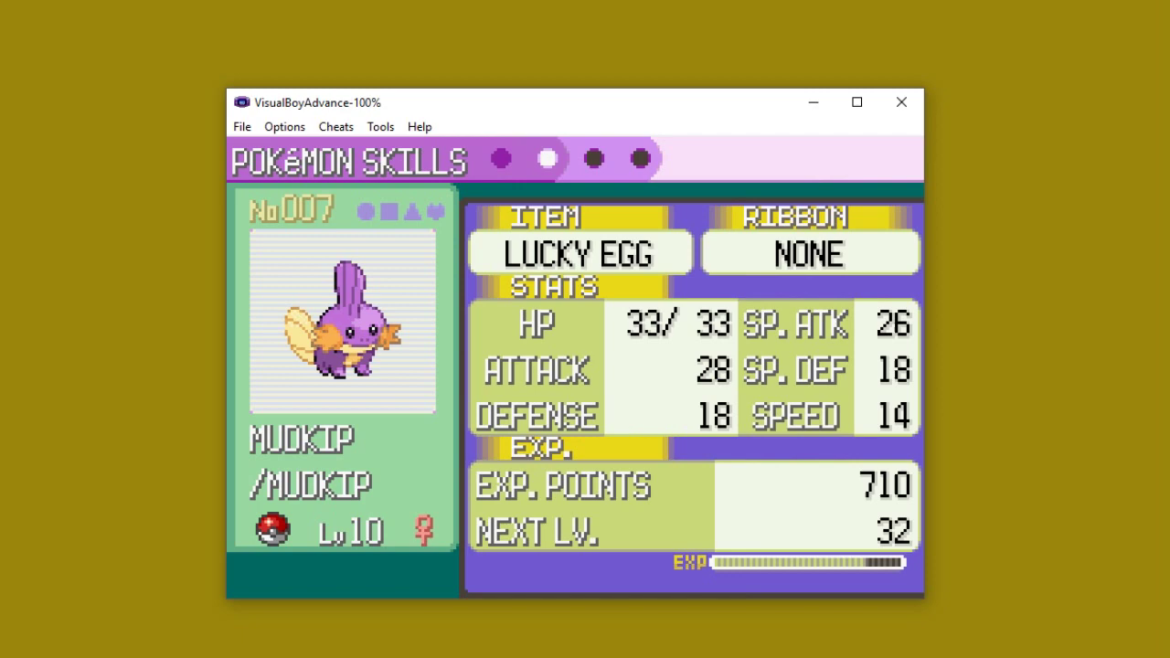
{"action": "key", "text": "Left"}
{"action": "key", "text": "Left"}
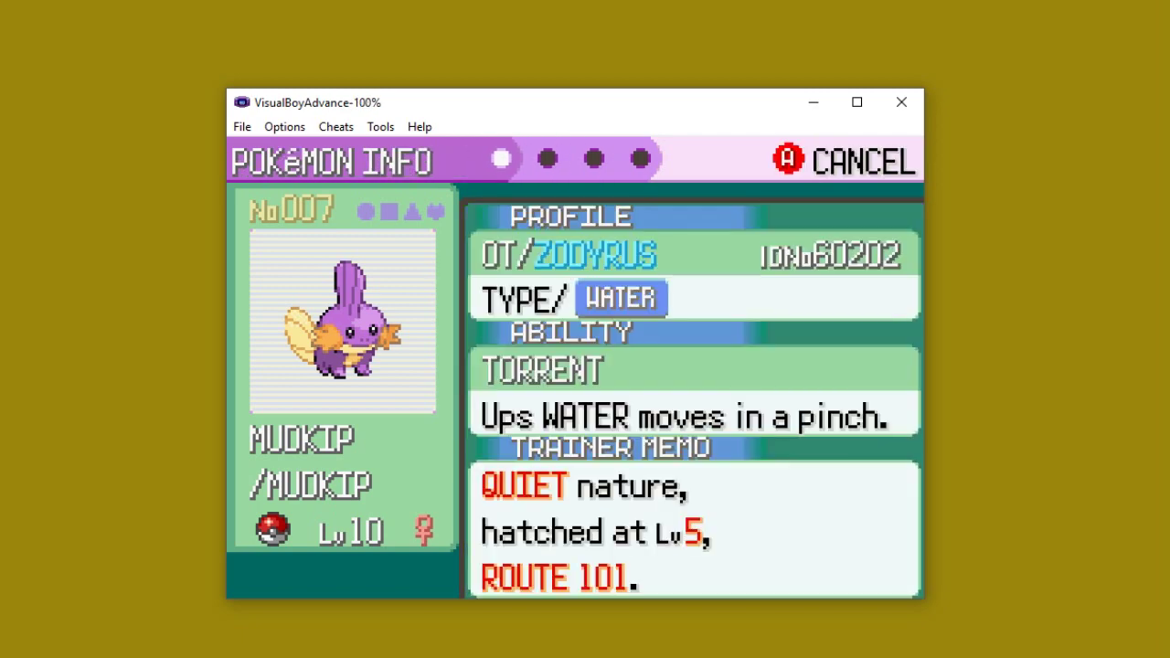
{"action": "key", "text": "Down"}
{"action": "key", "text": "Down"}
{"action": "key", "text": "Right"}
{"action": "key", "text": "Left"}
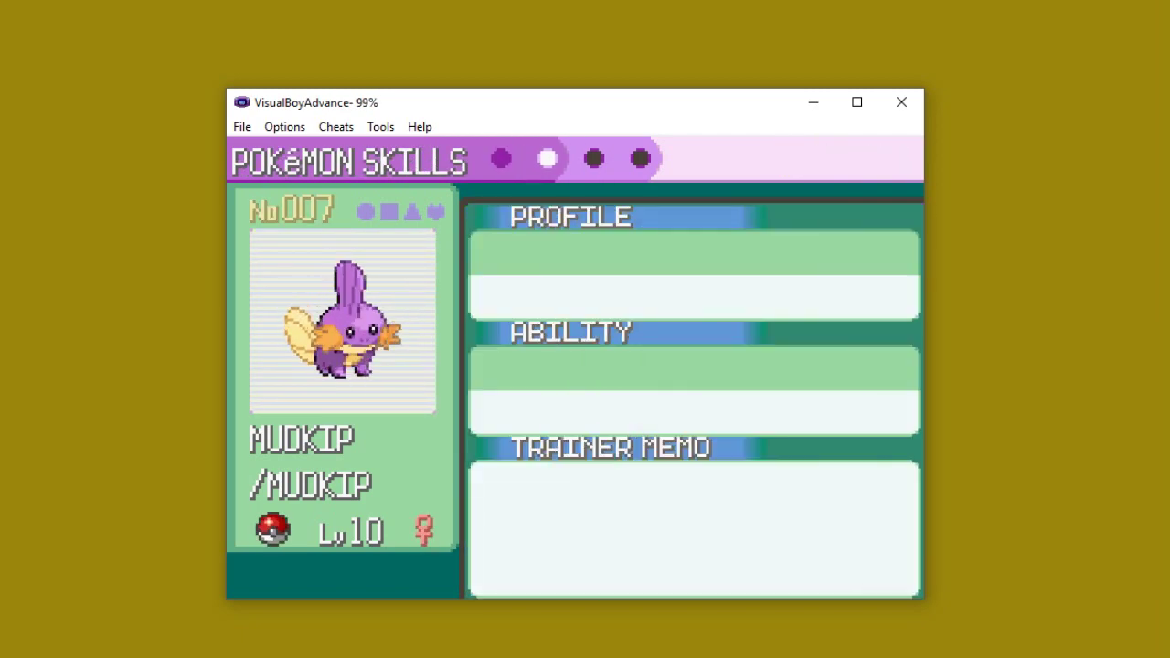
- Review the shiny Mudkip's battle moves page and return to its skills page
{"action": "key", "text": "Up"}
{"action": "key", "text": "Down"}
{"action": "key", "text": "Right"}
{"action": "key", "text": "Right"}
{"action": "key", "text": "Right"}
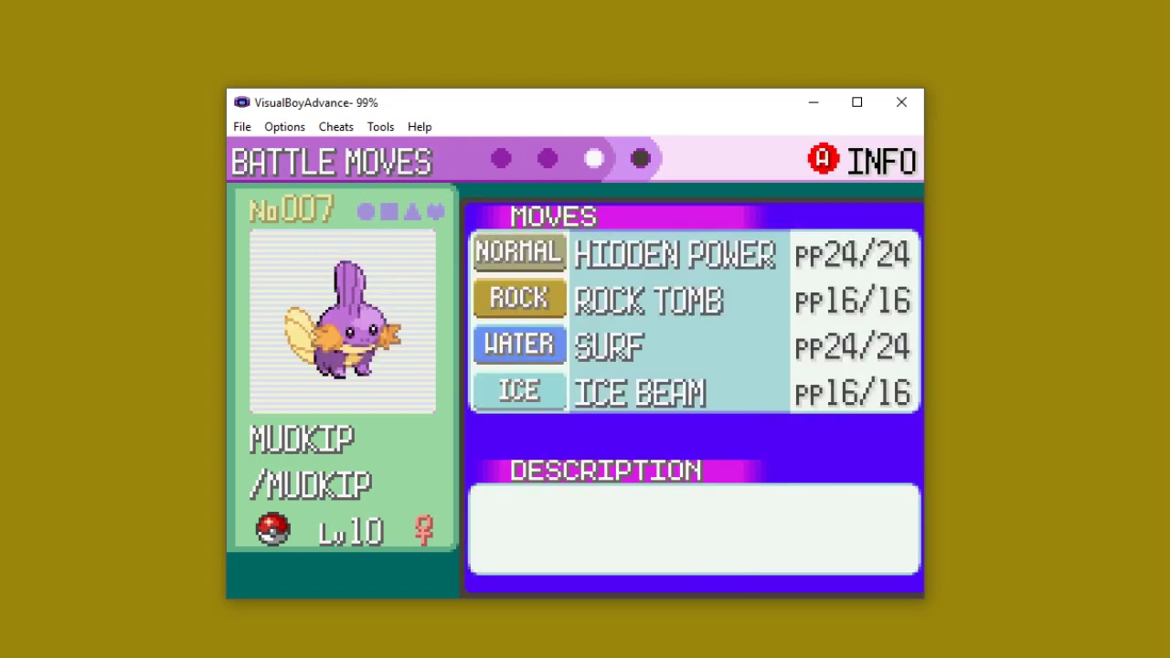
{"action": "key", "text": "Left"}
{"action": "key", "text": "Left"}
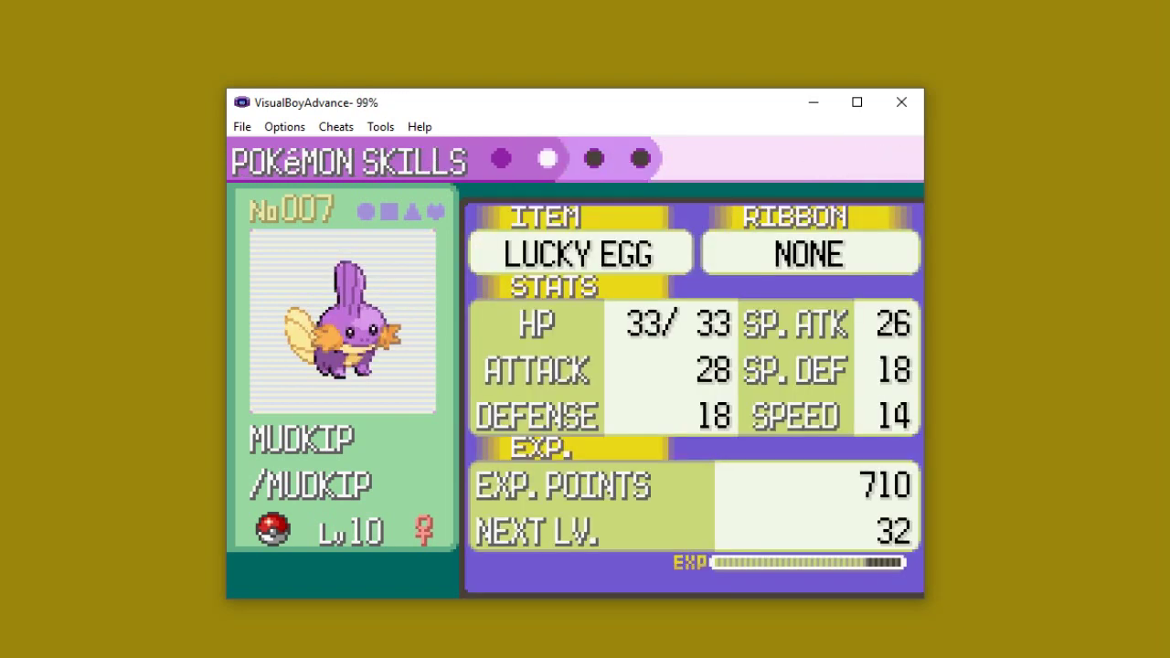
- Compare the skills pages of the original male Mudkip and the shiny female Mudkip
{"action": "key", "text": "Up"}
{"action": "key", "text": "Down"}
{"action": "key", "text": "Up"}
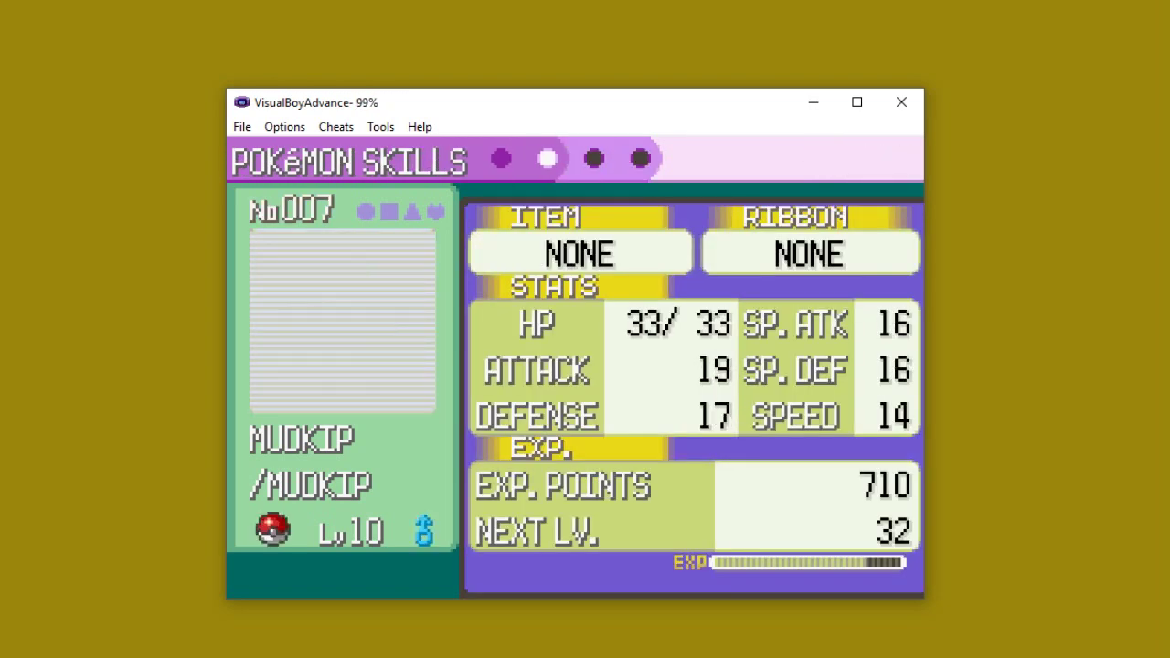
{"action": "key", "text": "Down"}
{"action": "key", "text": "Up"}
{"action": "key", "text": "Down"}
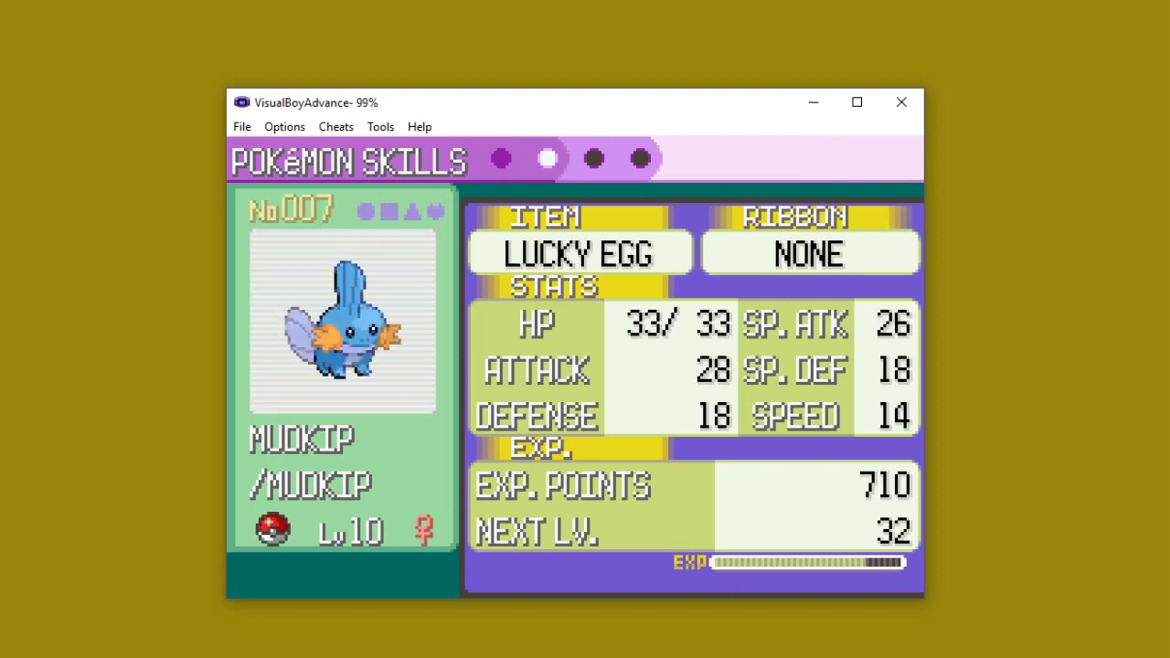
{"action": "key", "text": "Up"}
{"action": "key", "text": "Left"}
{"action": "key", "text": "Right"}
{"action": "key", "text": "Down"}
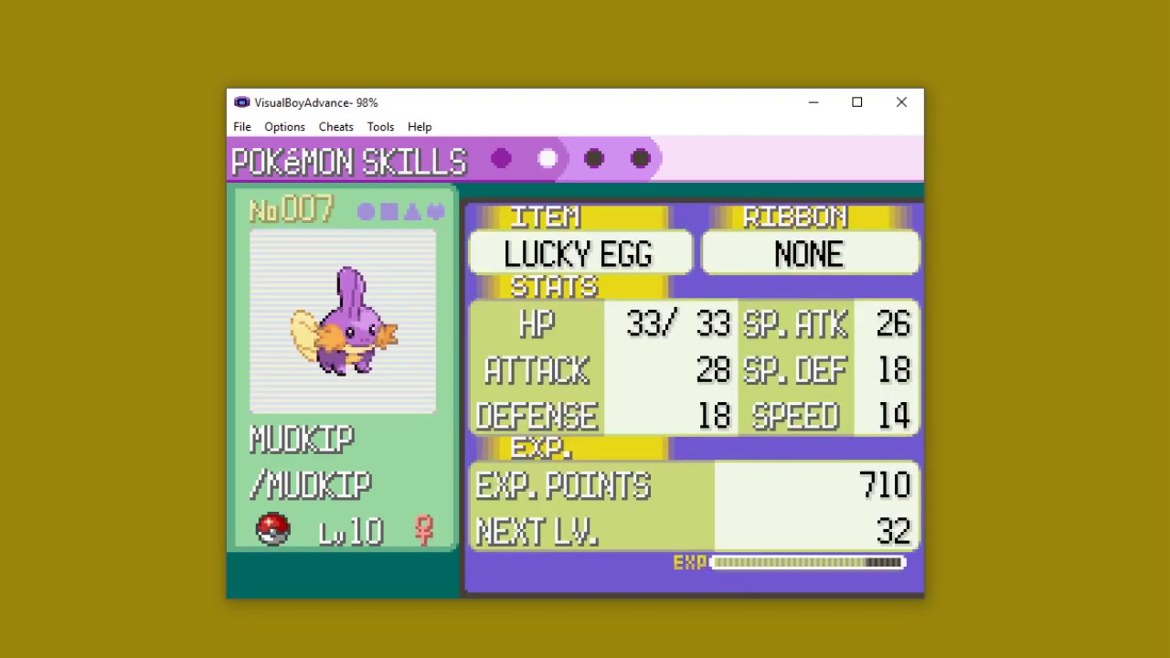
{"action": "key", "text": "Up"}
- Close the Mudkip summary, the party screen and the game menu to return to the overworld
{"action": "key", "text": "x"}
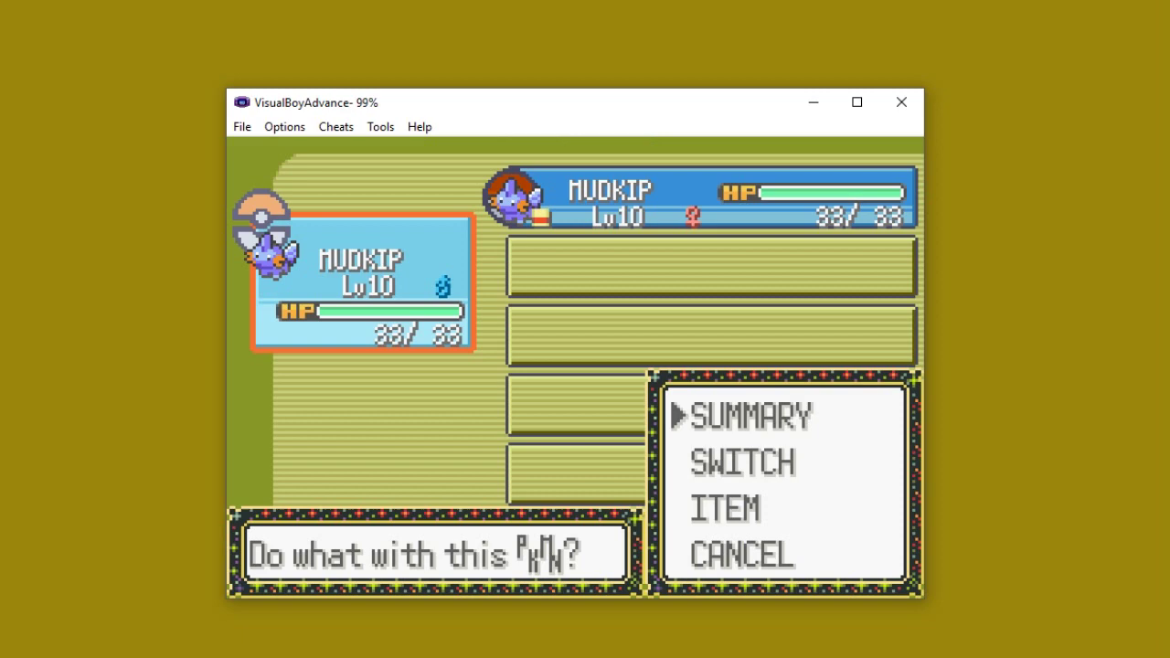
{"action": "key", "text": "x"}
{"action": "key", "text": "x"}
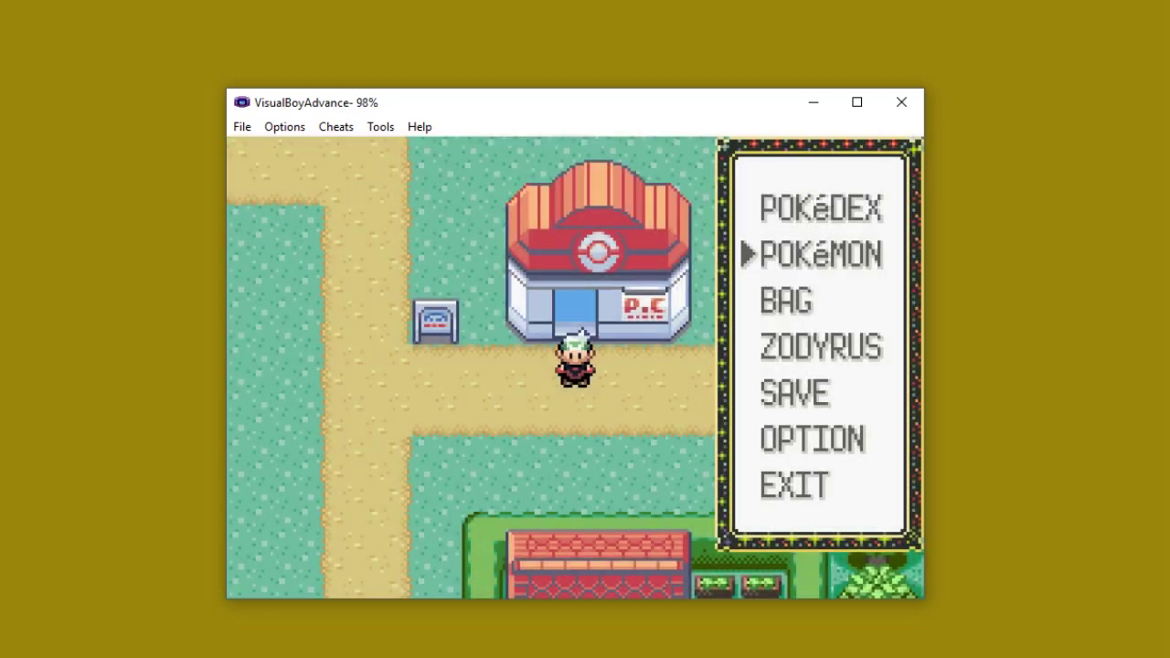
{"action": "key", "text": "x"}
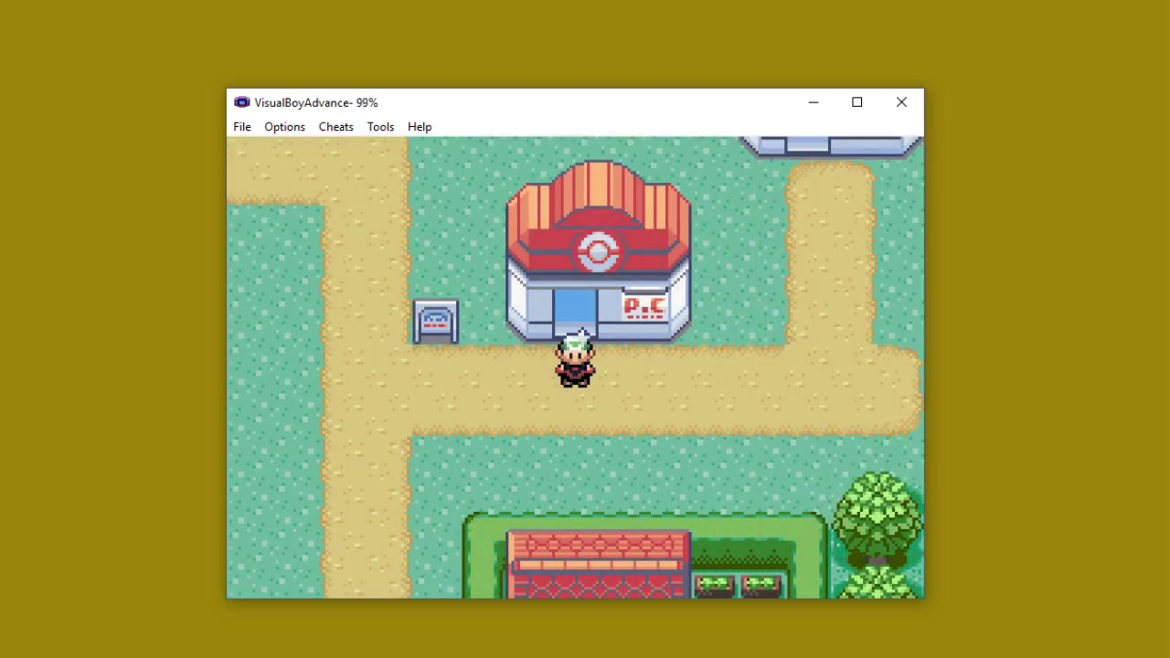